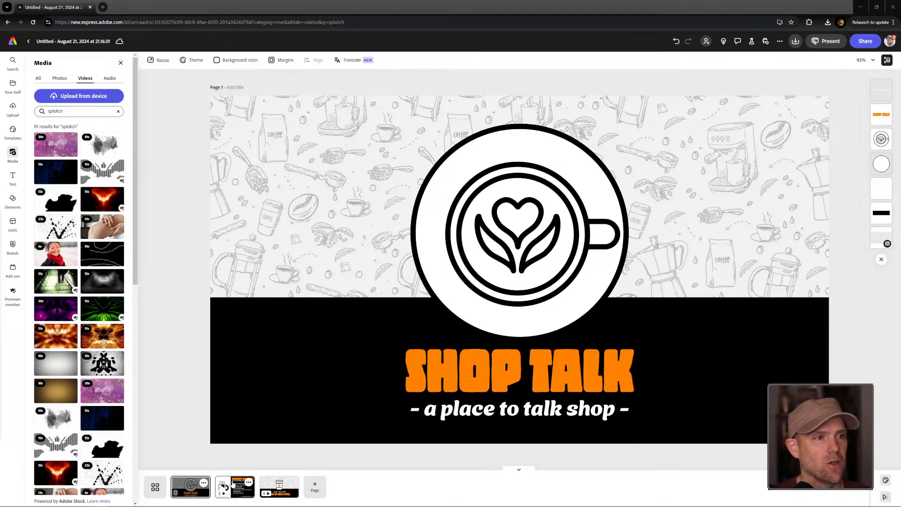
- Review the three presentation pages and return to the Shop Talk title page
click(233, 486)
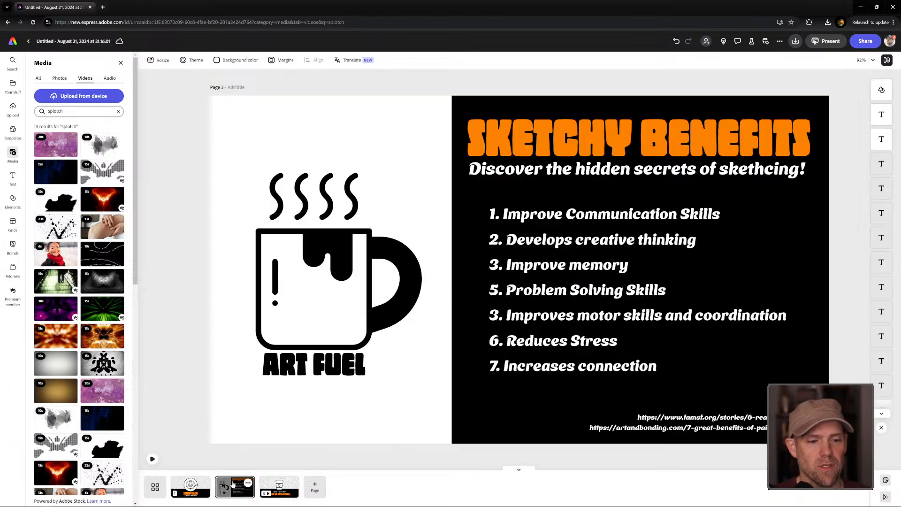
click(271, 484)
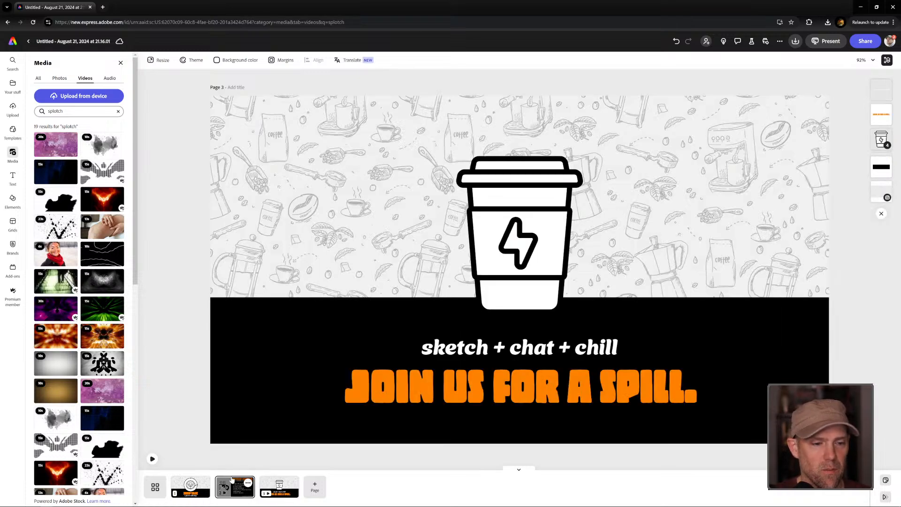
click(233, 486)
click(191, 485)
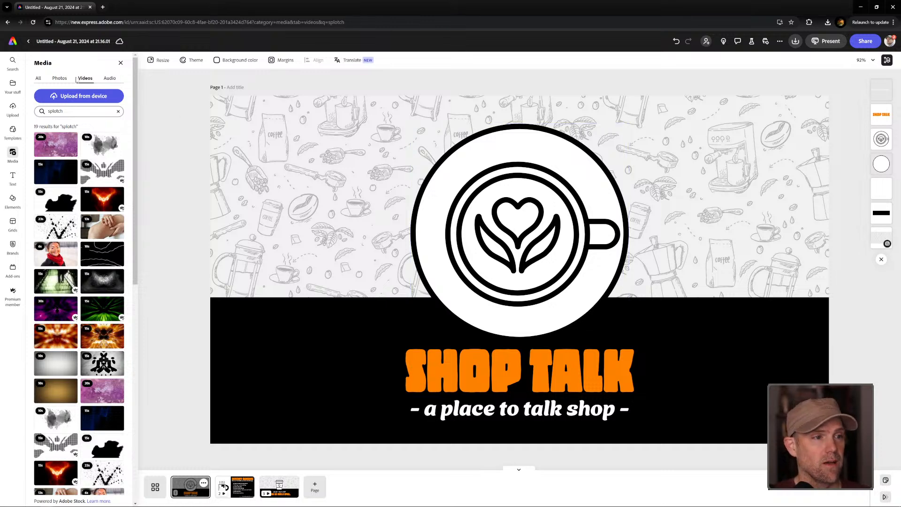
- Search the icon elements for "coffee cup"
click(12, 202)
click(124, 78)
click(94, 79)
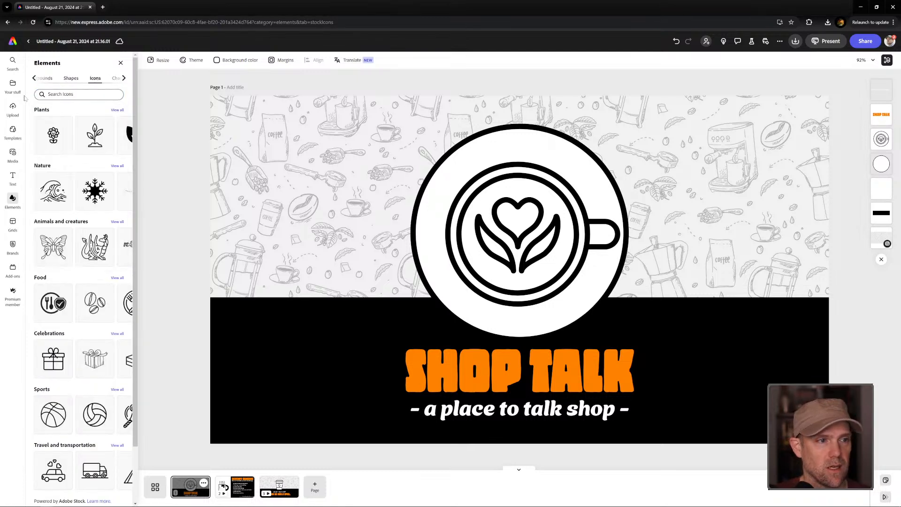
click(65, 94)
text(coffee cup)
key(Return)
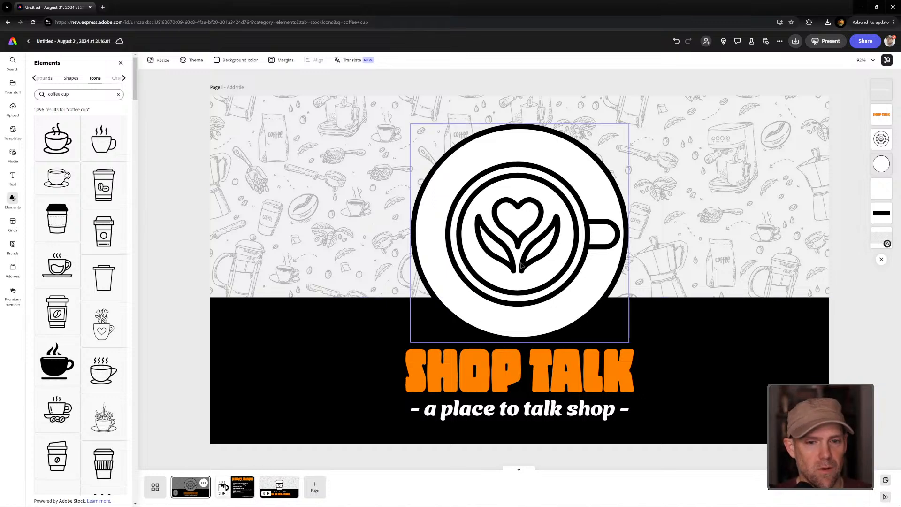
- Review the coffee artwork on pages 2 and 3, ending back on page 1
click(232, 488)
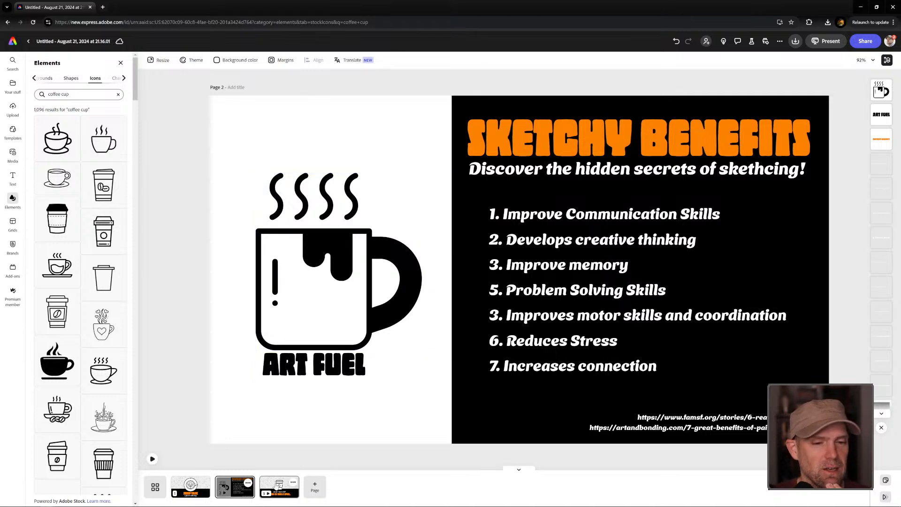
click(279, 487)
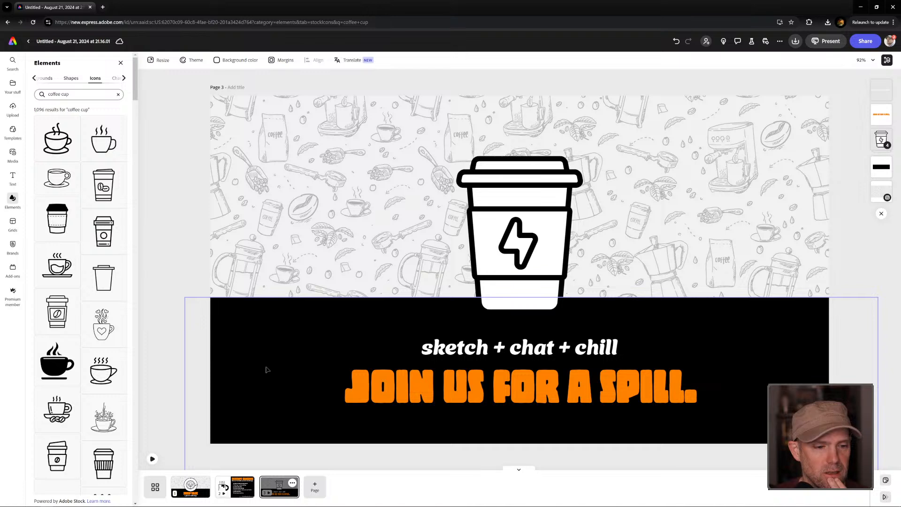
click(190, 487)
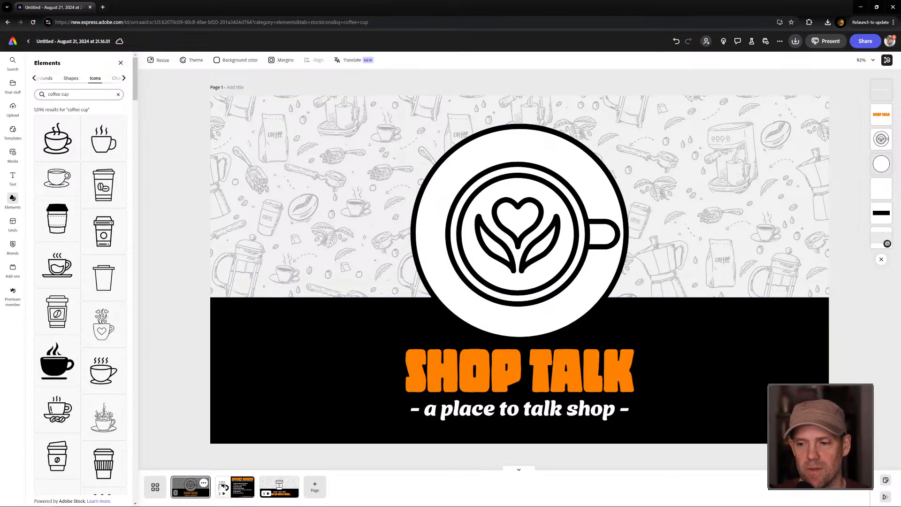
- Switch to After Effects and add a 1920 × 1080 px white solid to the empty latte composition
key(alt+Tab)
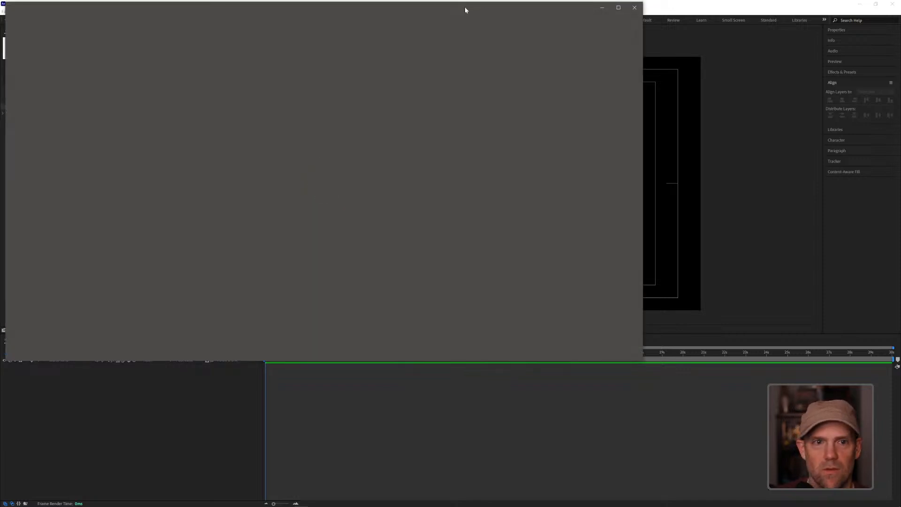
drag(463, 7, 900, 7)
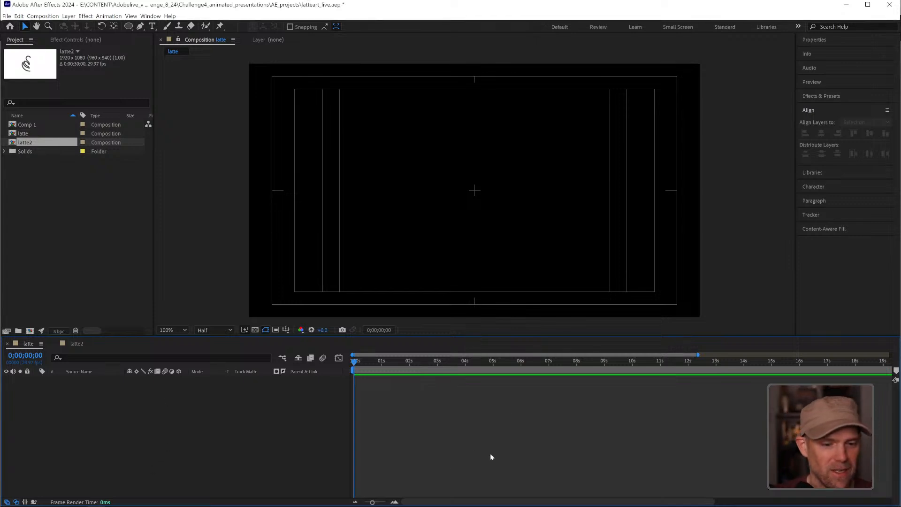
key(ctrl+y)
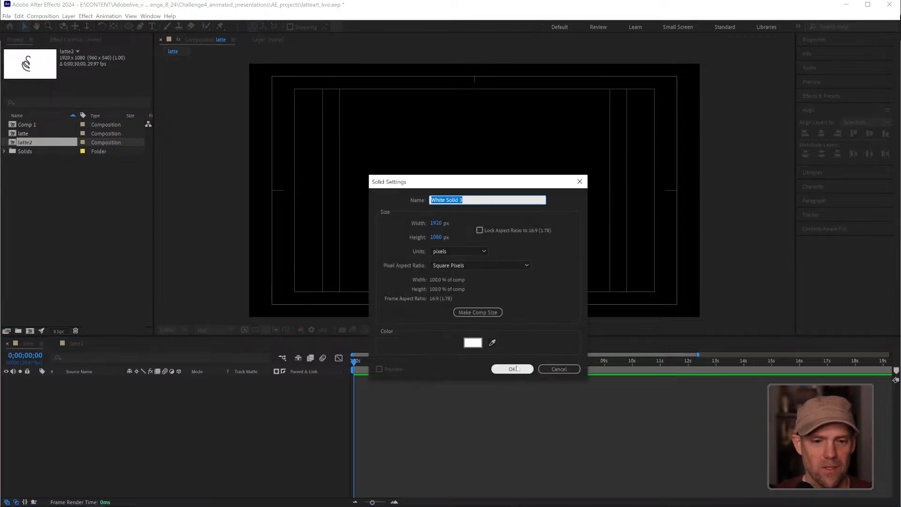
click(515, 371)
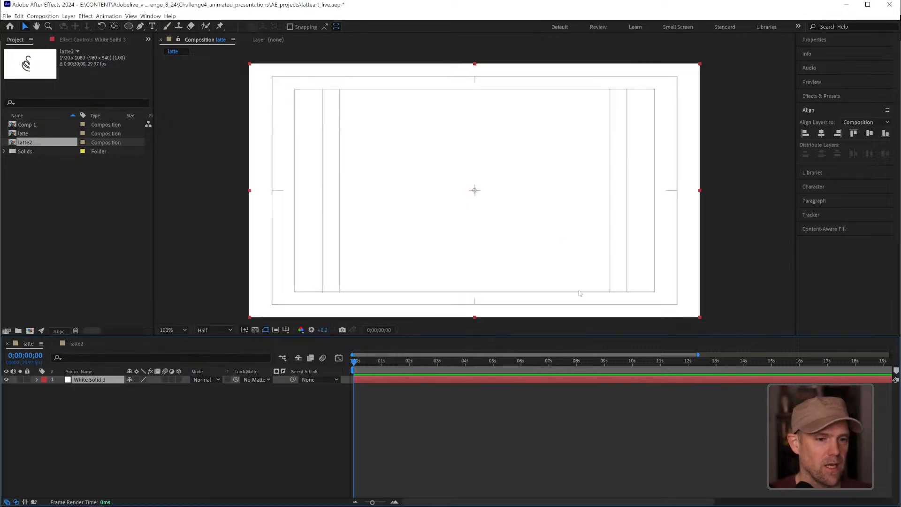
click(527, 425)
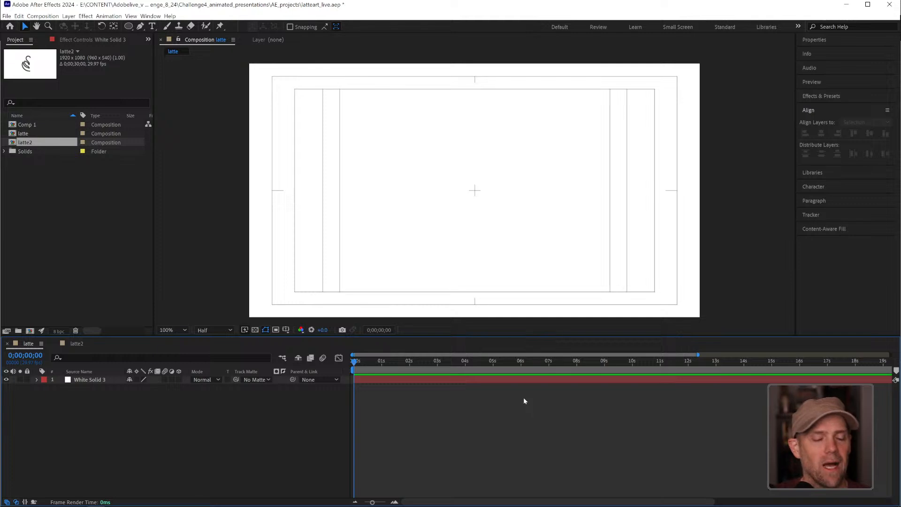
mouse_move(361, 362)
mouse_down()
mouse_move(400, 363)
mouse_move(355, 364)
mouse_up()
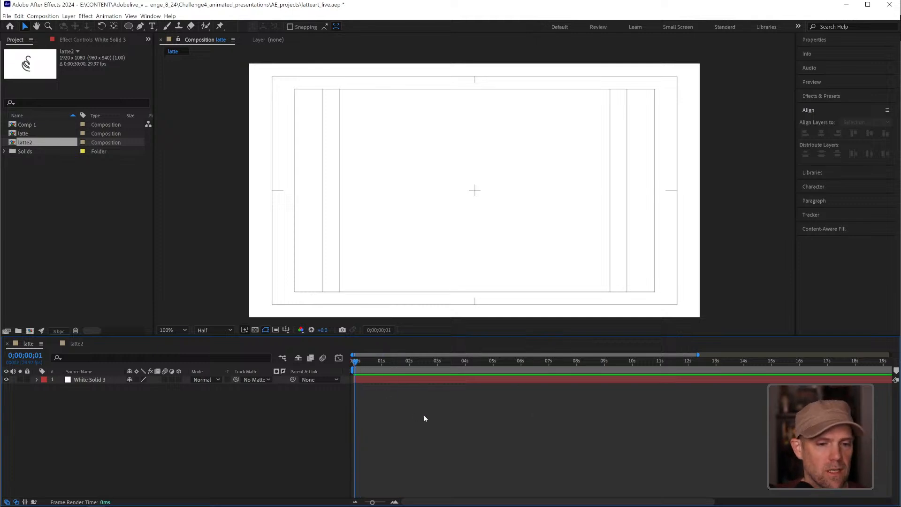
- Activate the Pen tool and toggle the Title/Action Safe guides off and back on
click(140, 27)
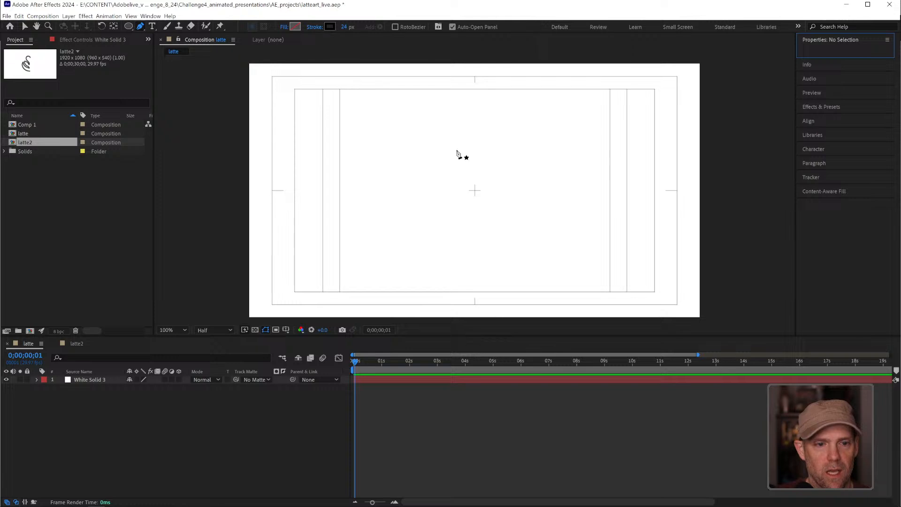
click(286, 331)
click(308, 339)
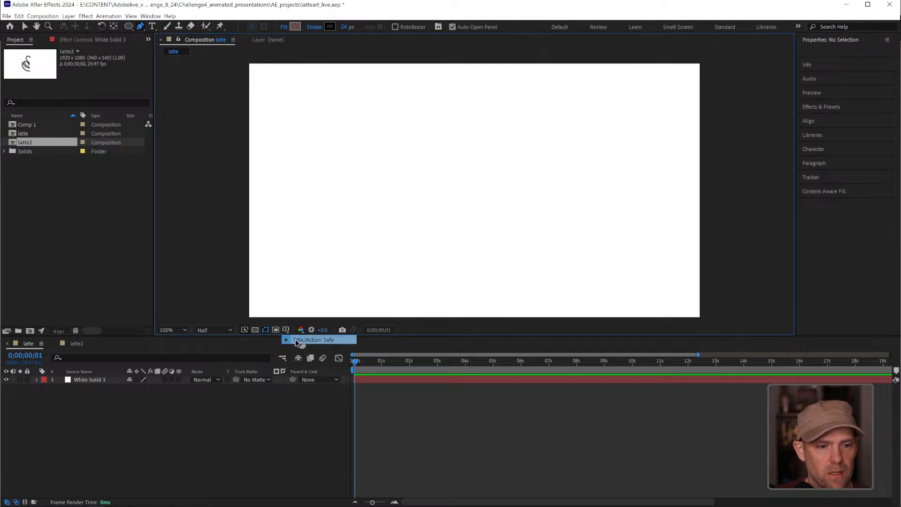
click(286, 329)
click(306, 339)
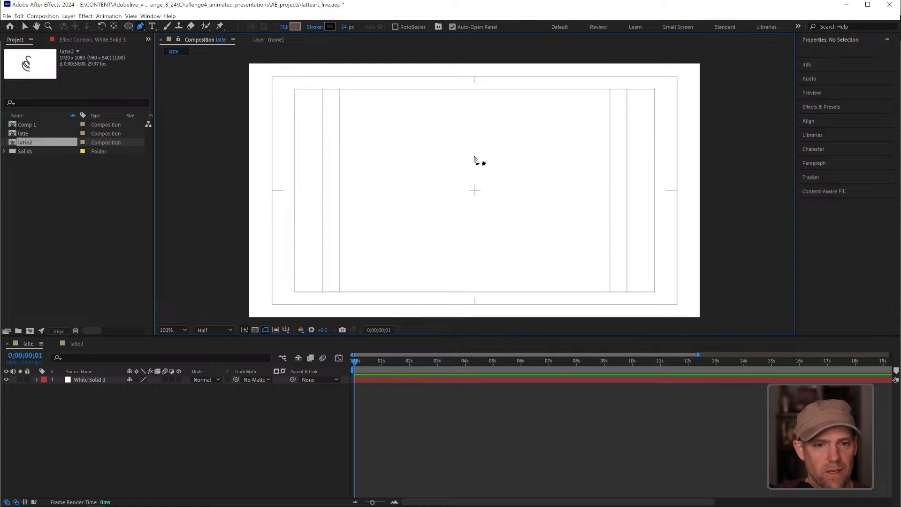
- Draw the left half of the latte-art heart and leaves as one open path with a 24 px black stroke
mouse_move(475, 151)
mouse_down()
mouse_move(469, 142)
mouse_move(439, 142)
mouse_move(440, 171)
mouse_move(472, 188)
mouse_move(471, 198)
mouse_move(453, 200)
mouse_move(435, 179)
mouse_move(419, 193)
mouse_move(447, 218)
mouse_move(466, 218)
mouse_move(465, 239)
mouse_move(433, 229)
mouse_move(384, 191)
mouse_up()
key(ctrl+z)
drag(400, 243, 410, 250)
drag(462, 253, 485, 255)
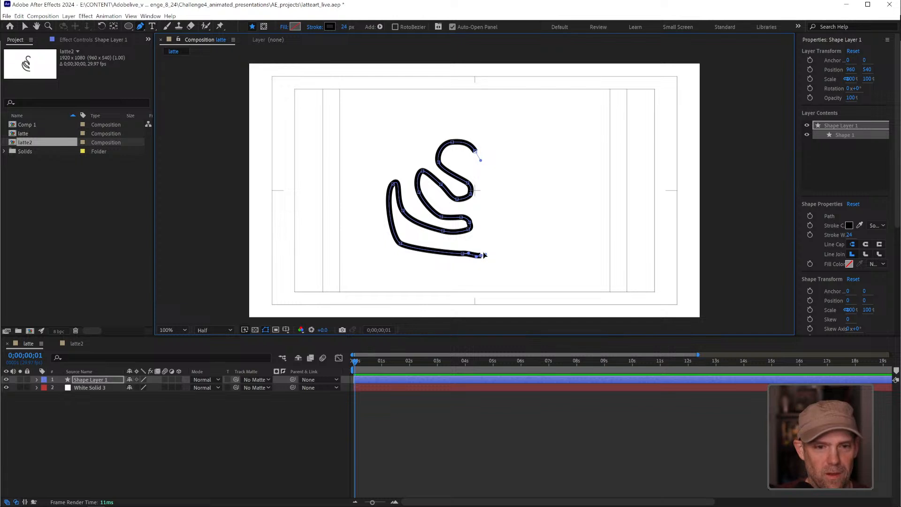
- Reshape the path's outer leaf with a pointed tip and rounder curves, and smooth the underside of the inner leaf
ctrl+click(394, 184)
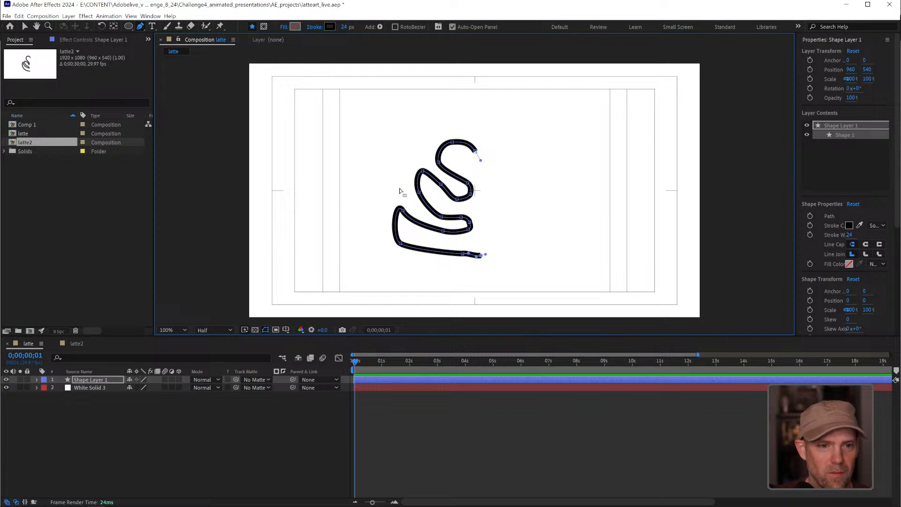
key(ctrl+z)
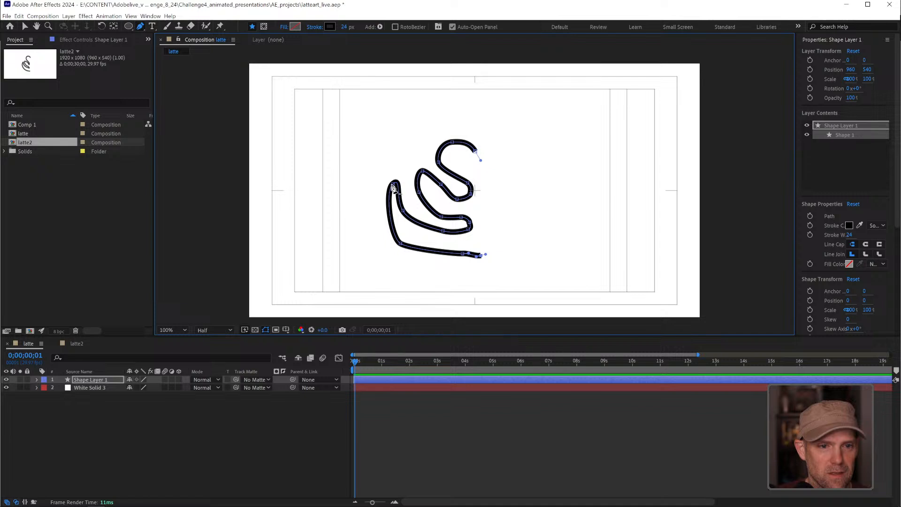
drag(395, 186, 430, 261)
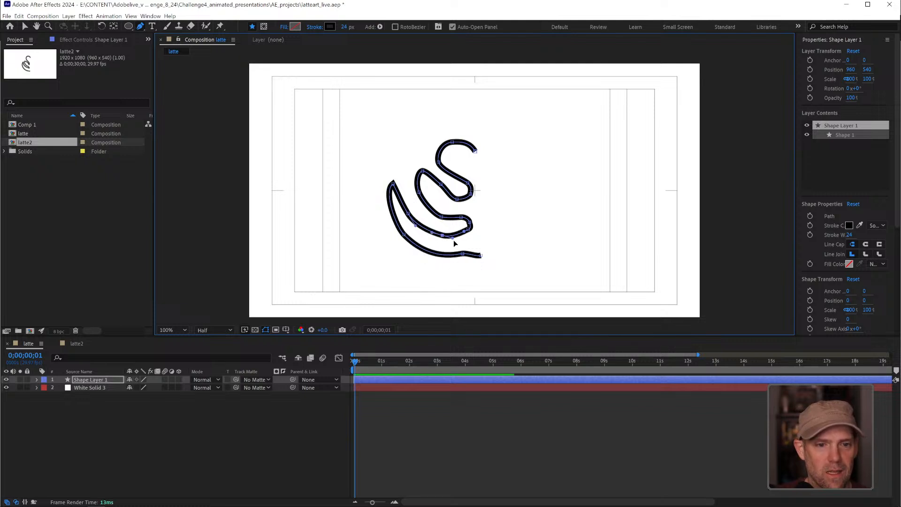
drag(444, 232, 444, 236)
click(443, 219)
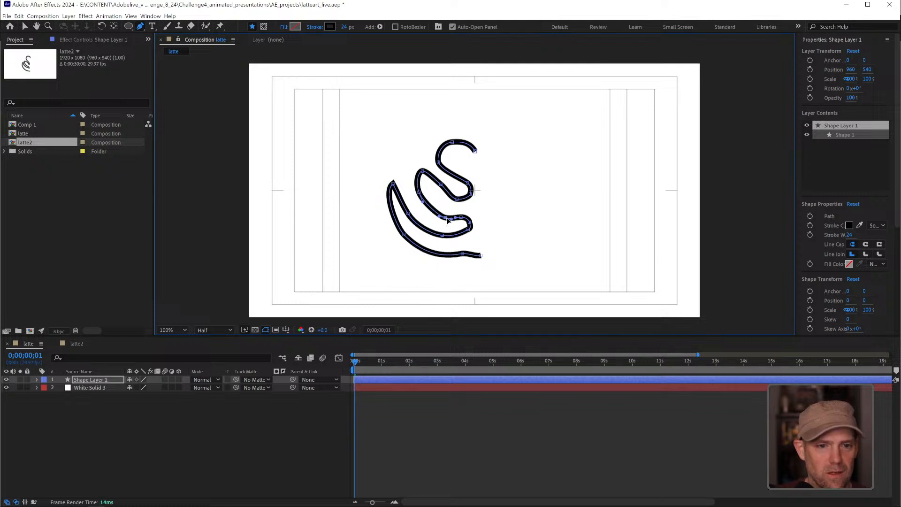
drag(418, 197, 429, 209)
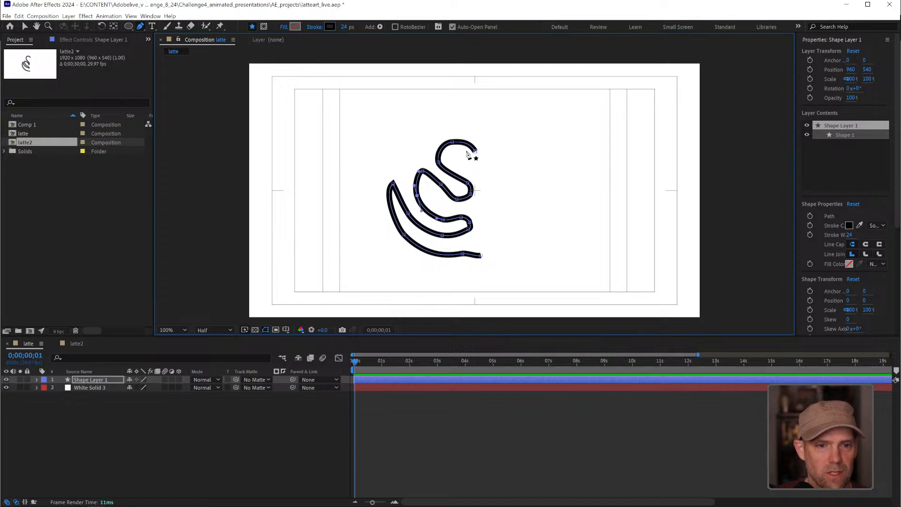
- Fine-tune the path's top hook, the bends near the centre line and the tip of the inner leaf
mouse_move(453, 142)
mouse_down()
mouse_move(441, 161)
mouse_move(439, 137)
mouse_up()
drag(471, 188, 471, 191)
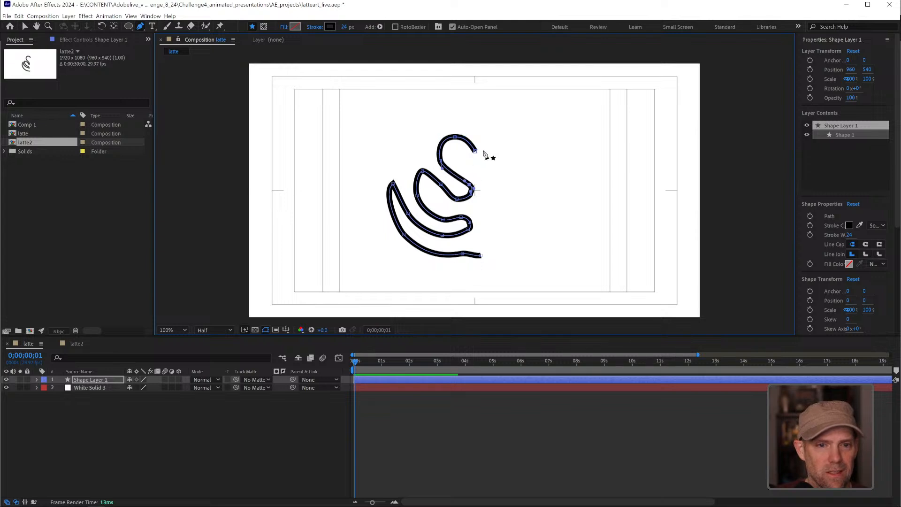
drag(476, 151, 477, 155)
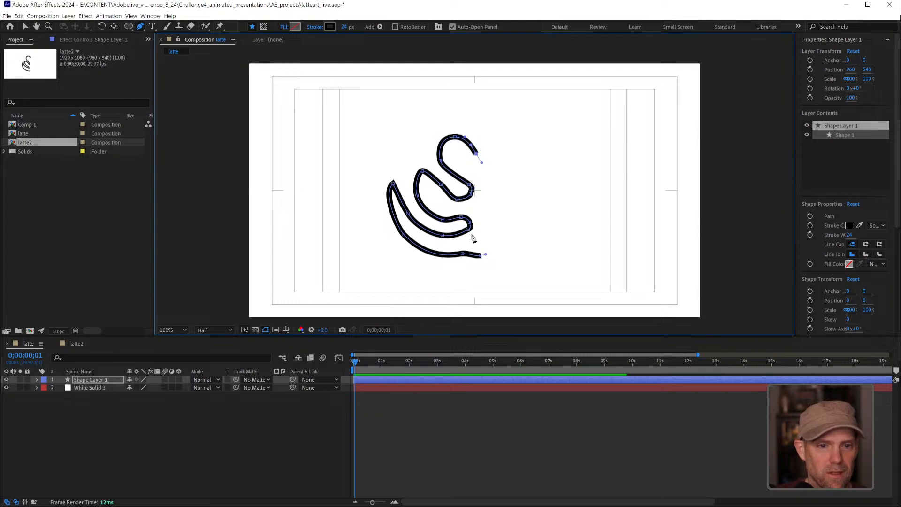
drag(461, 217, 461, 219)
drag(441, 185, 422, 169)
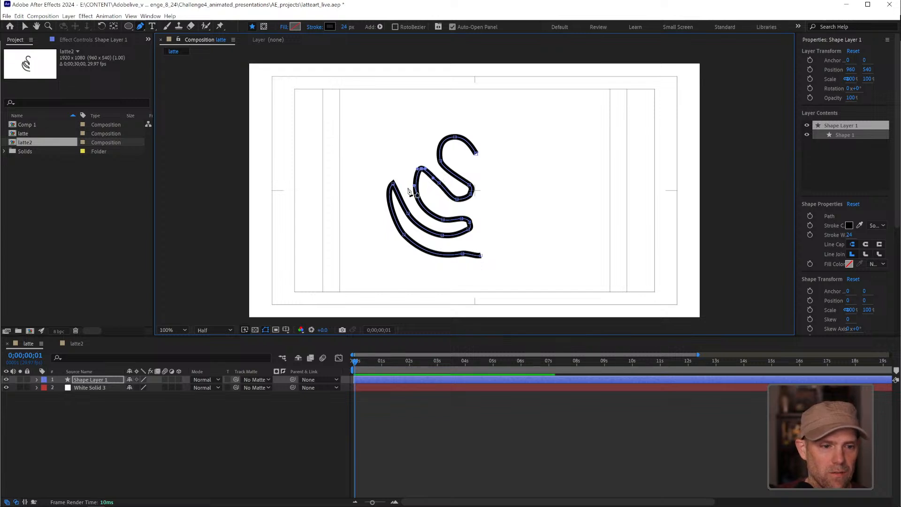
- Open the latte2 composition with the cleaner half drawing and check the cup artwork in Adobe Express for reference
click(77, 344)
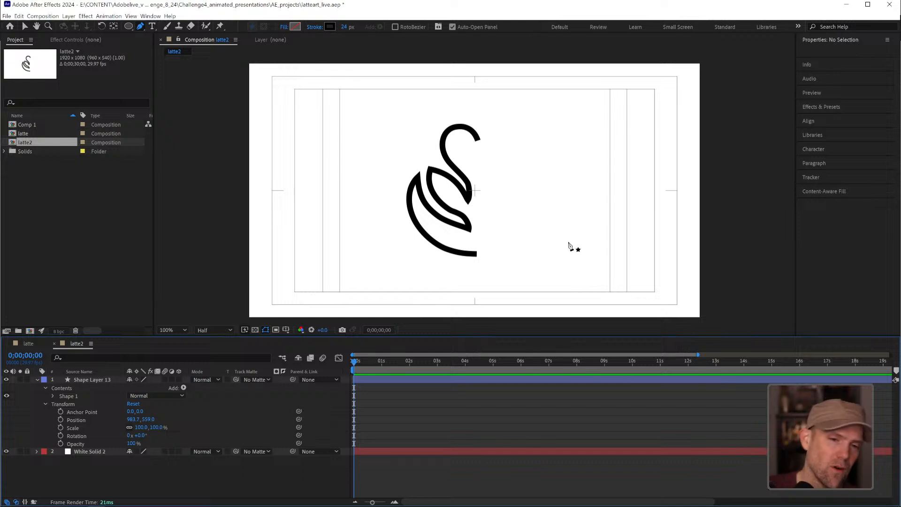
click(106, 381)
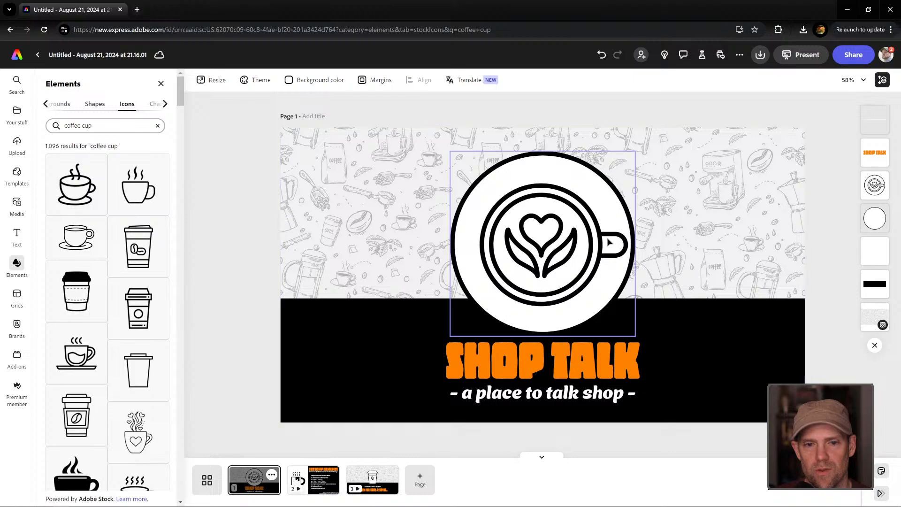
key(alt+Tab)
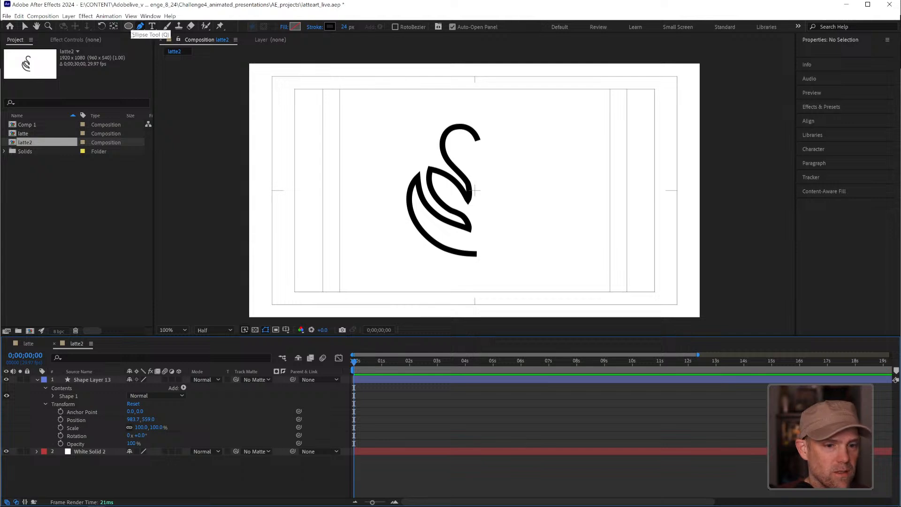
- Draw an outlined circle about 752 px in diameter around the latte art and shift it slightly up to about Y -19
click(128, 26)
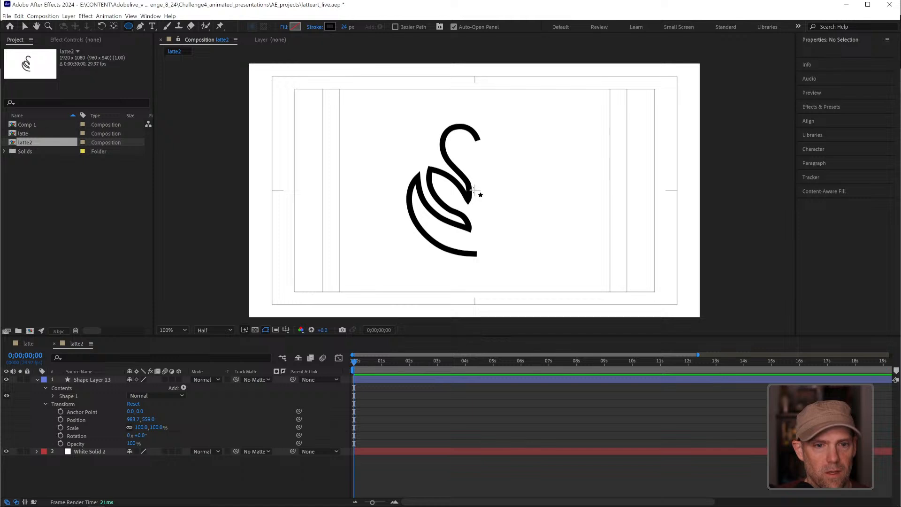
mouse_move(475, 190)
mouse_down()
mouse_move(535, 141)
mouse_move(587, 115)
mouse_move(563, 127)
mouse_up()
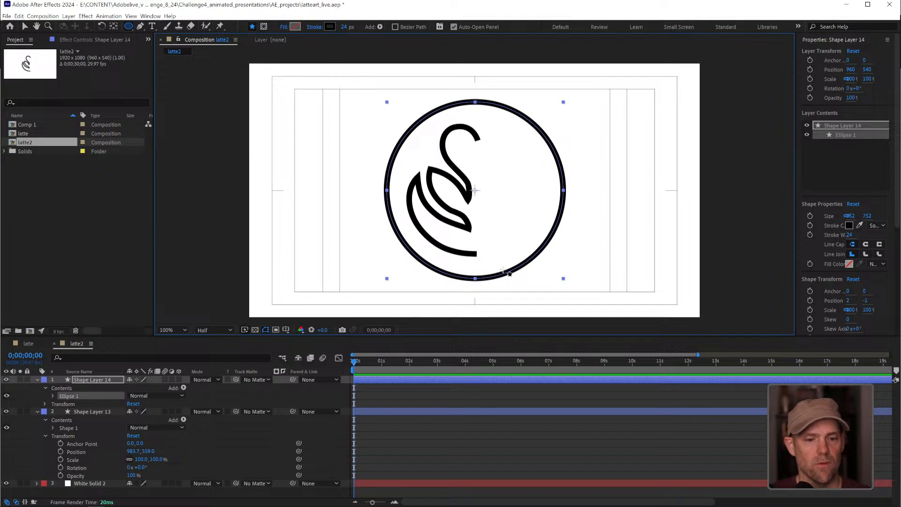
key(v)
drag(483, 280, 483, 276)
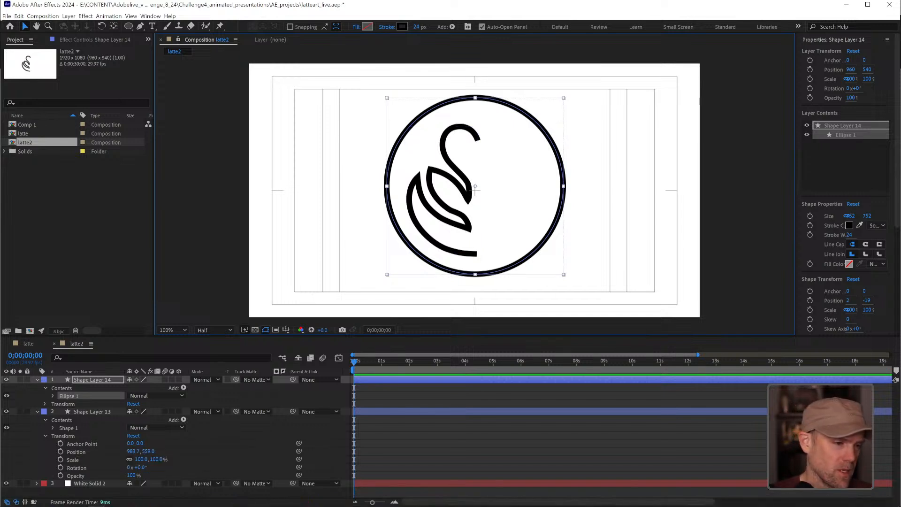
- Hide the circle layer, place it directly below the latte-art layer, and lock it along with the white solid
click(6, 412)
click(7, 412)
click(5, 380)
drag(83, 380, 80, 484)
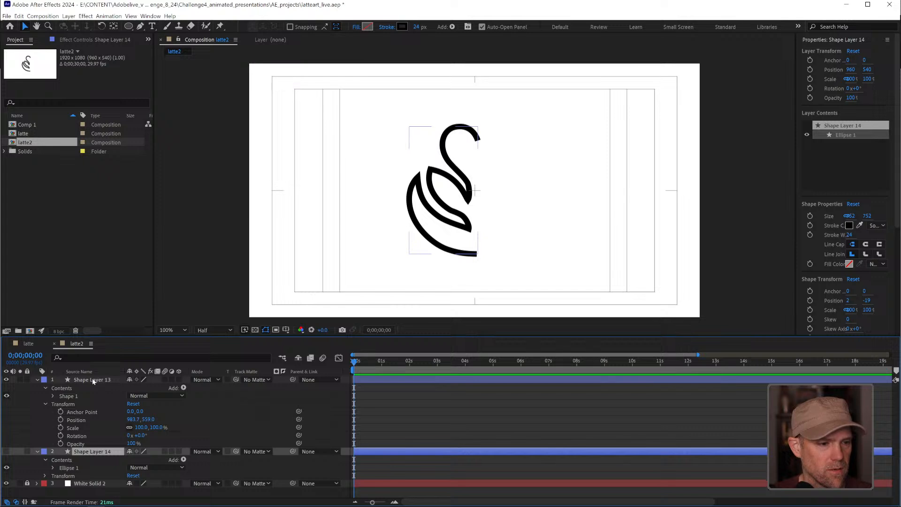
click(27, 451)
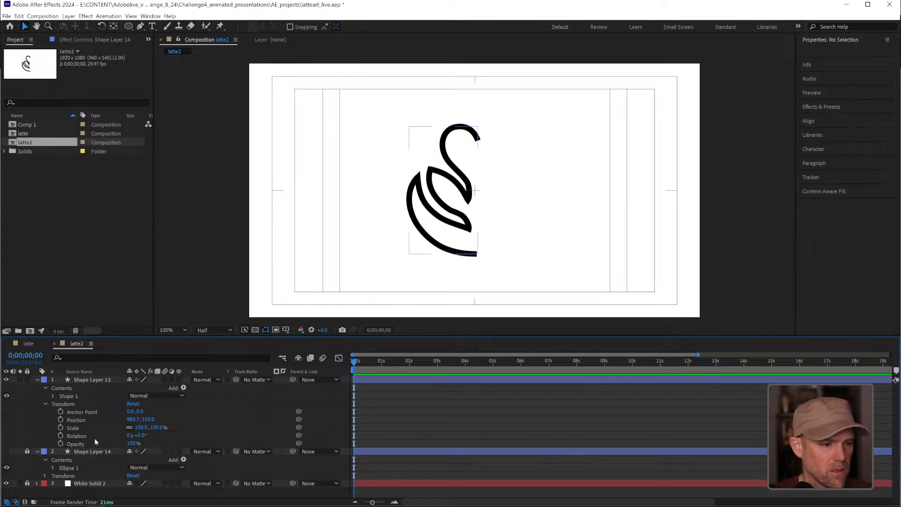
click(98, 380)
click(476, 394)
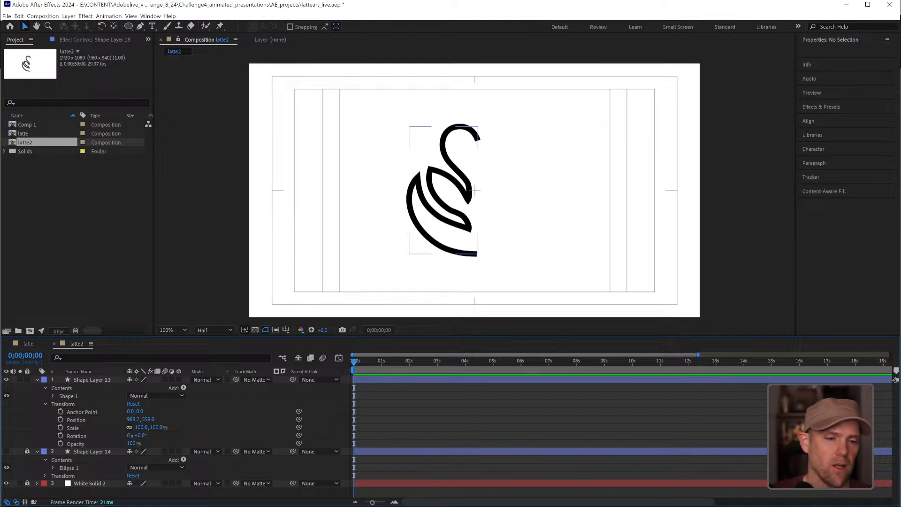
- Search the effects for "mirror" and apply the Mirror effect to the latte-art shape layer
mouse_move(354, 361)
mouse_down()
mouse_move(386, 362)
mouse_move(355, 361)
mouse_up()
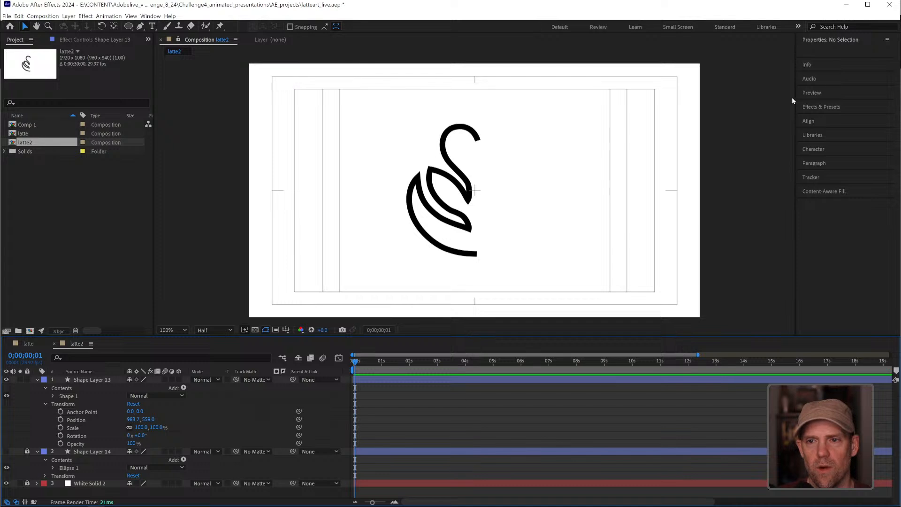
click(819, 106)
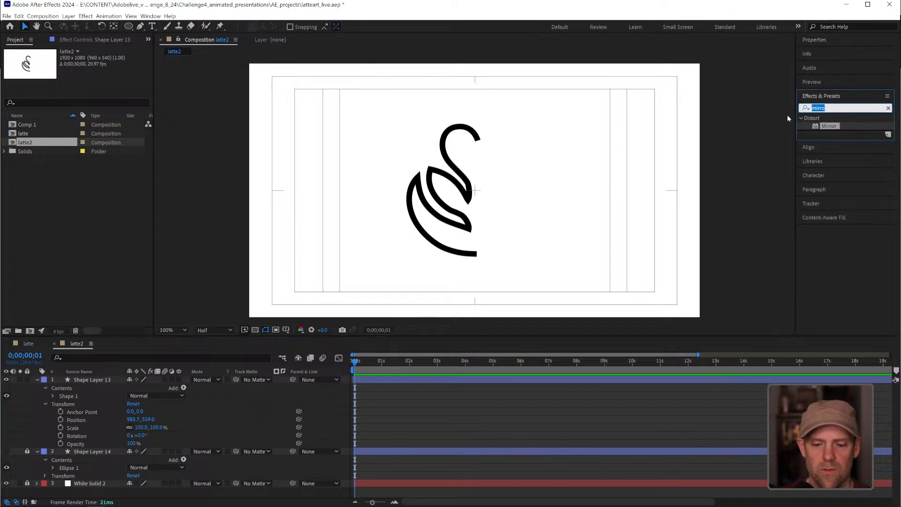
key(BackSpace)
text(mirror)
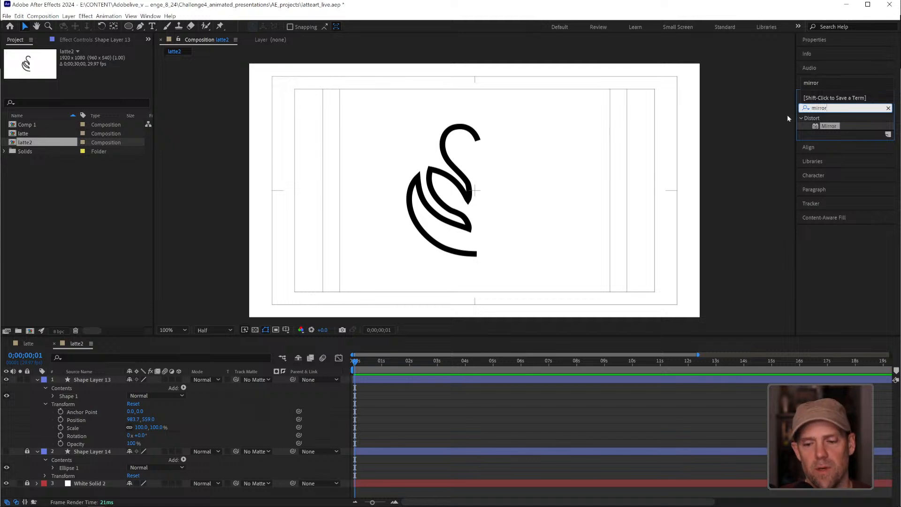
key(Return)
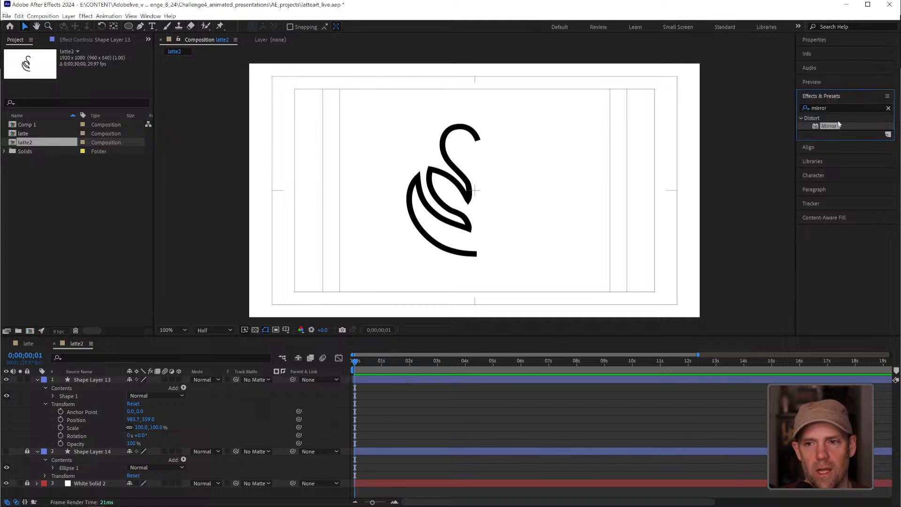
drag(833, 126, 742, 381)
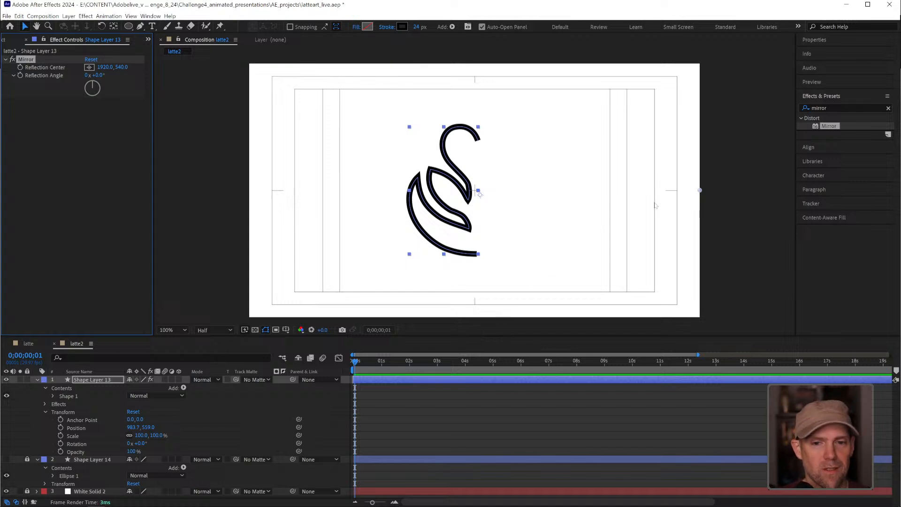
- Move the Mirror effect's Reflection Center to about 963, 540 to complete the symmetrical latte art
click(89, 69)
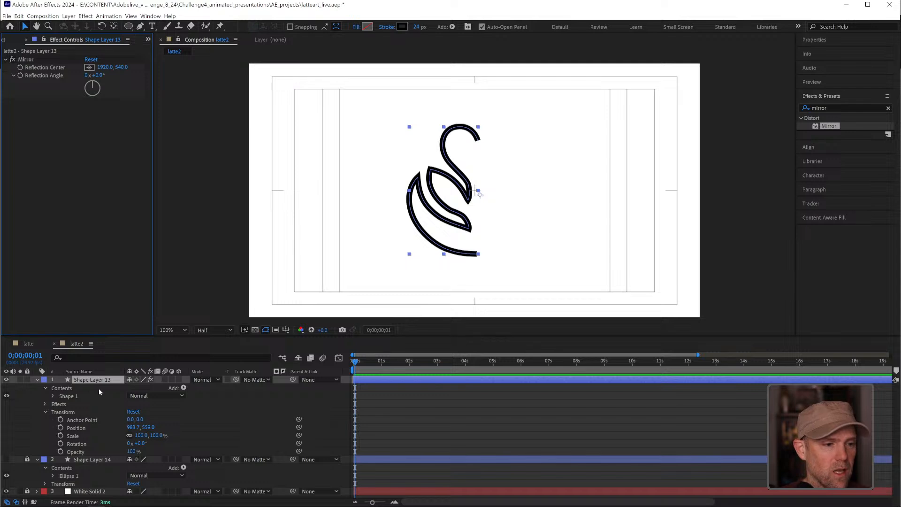
click(103, 408)
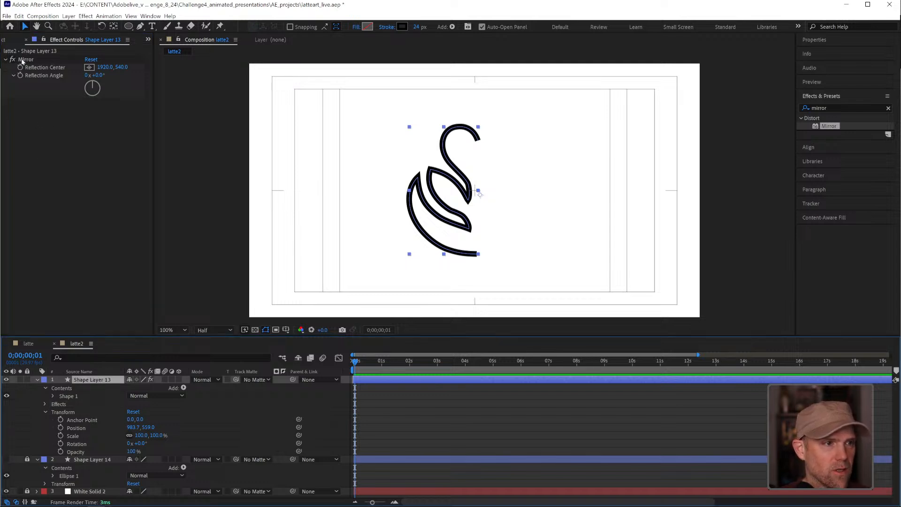
click(33, 59)
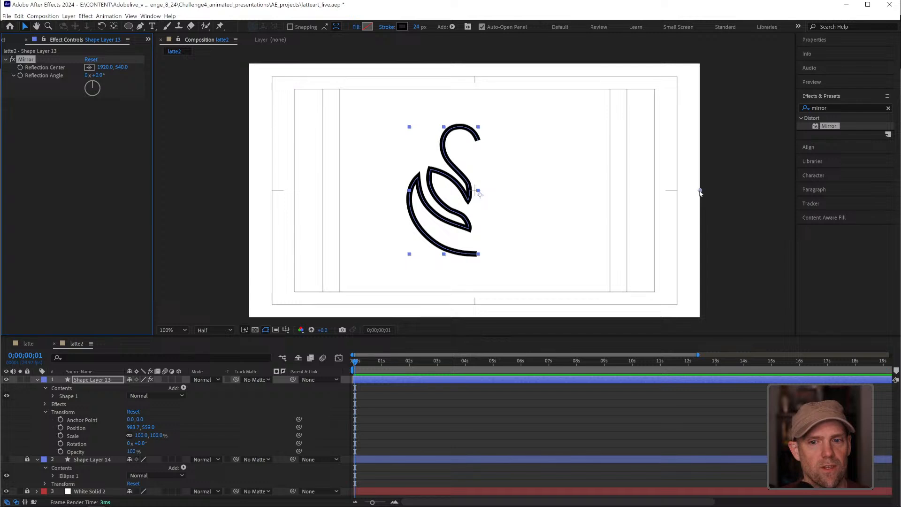
drag(700, 191, 670, 190)
drag(608, 193, 478, 194)
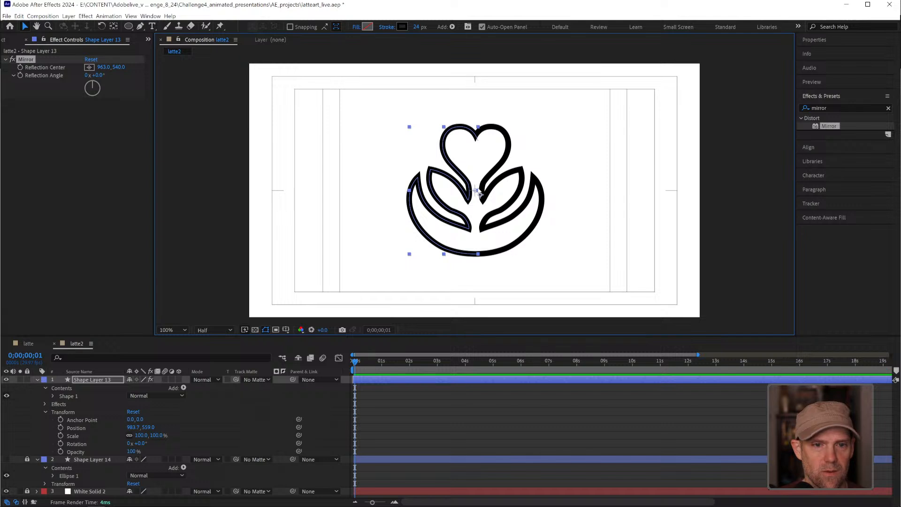
click(552, 413)
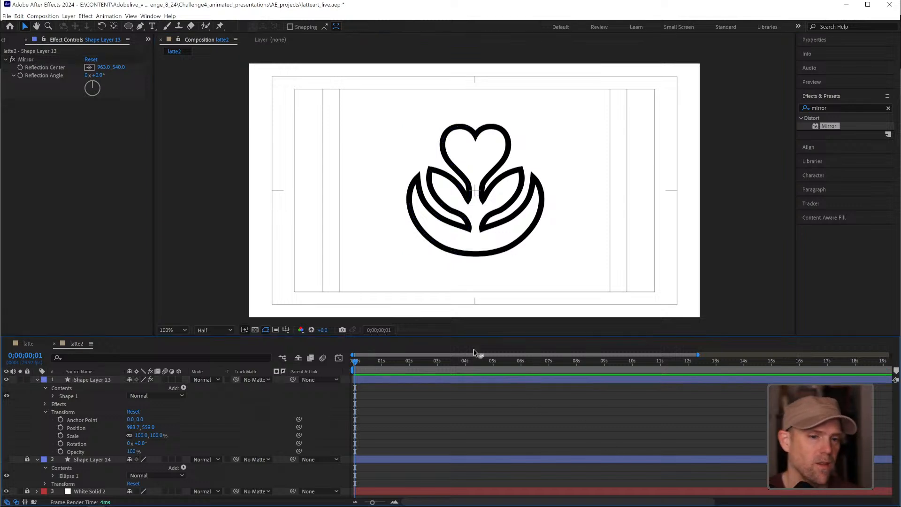
- Add Trim Paths to the latte-art layer at the first frame and expand its properties
drag(359, 367, 288, 368)
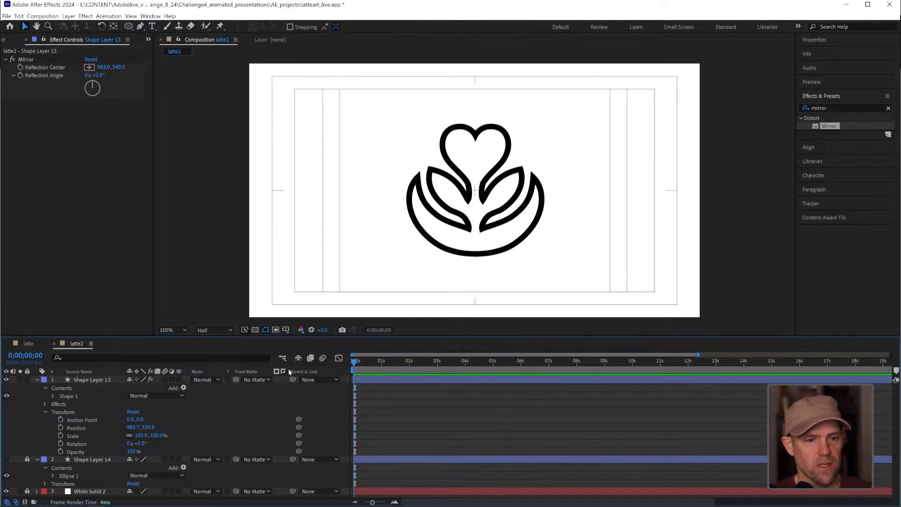
click(94, 381)
click(183, 389)
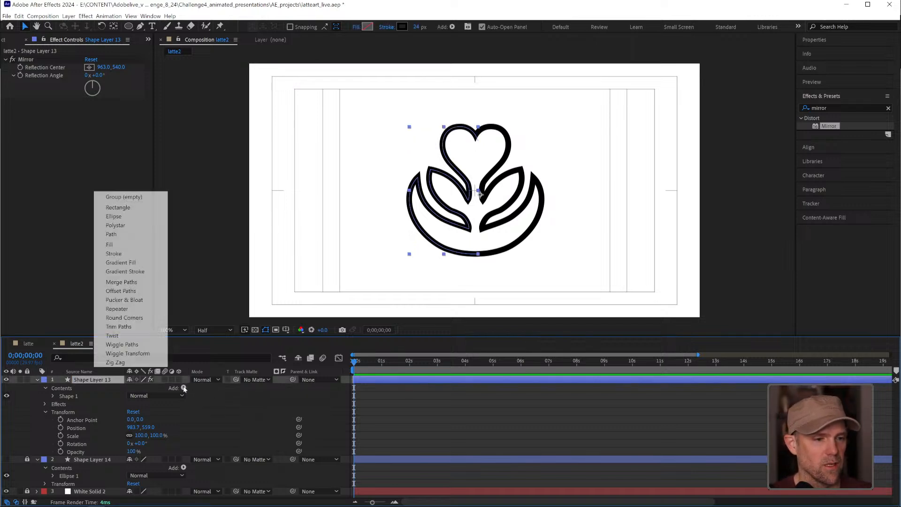
click(118, 327)
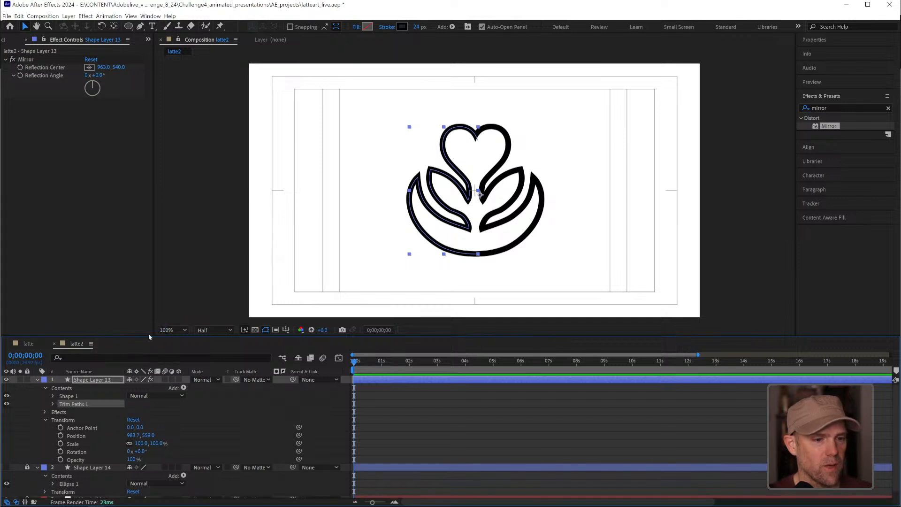
click(53, 404)
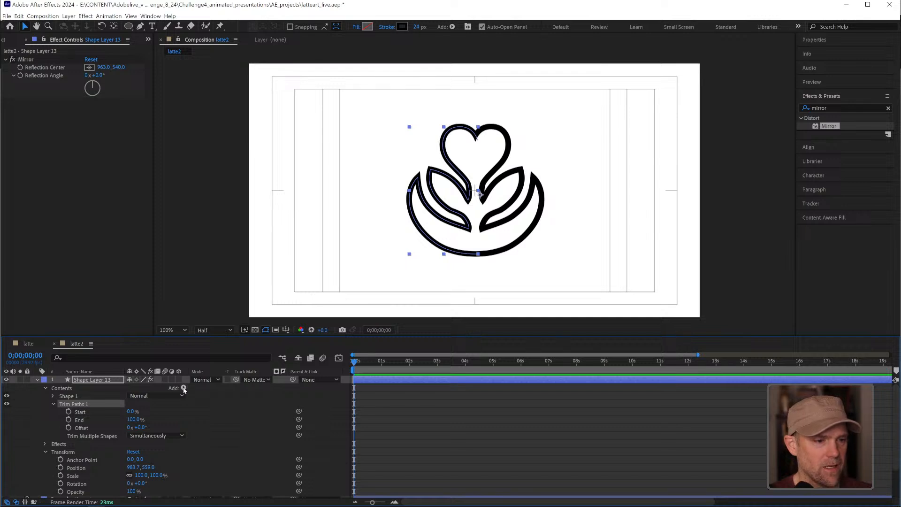
click(183, 388)
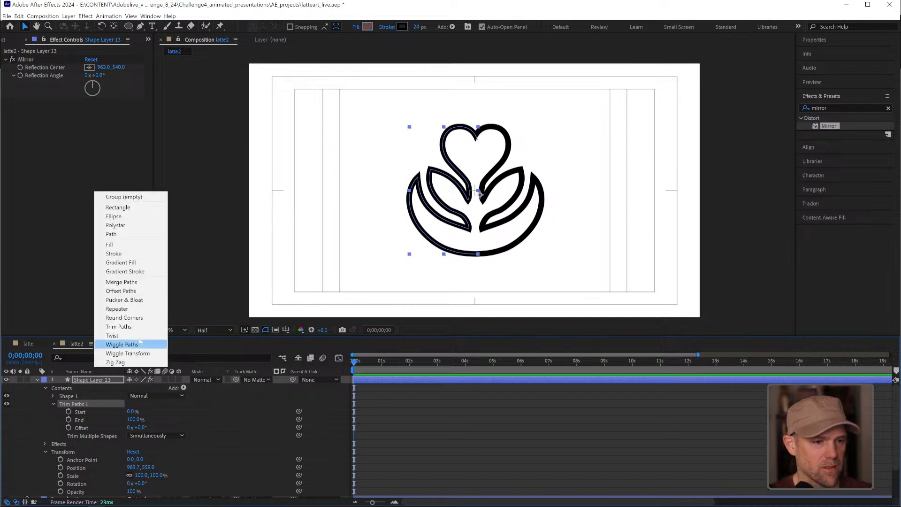
click(199, 420)
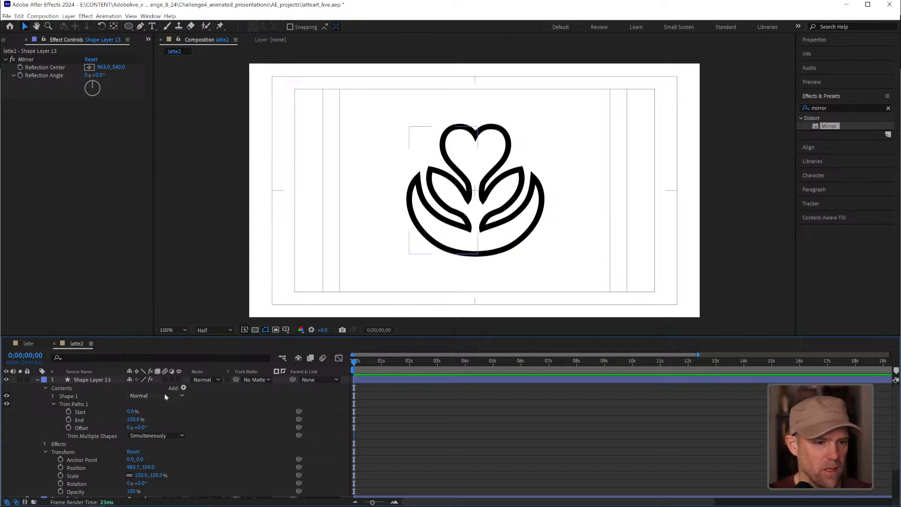
- Keyframe the Trim Paths End from 0% at the first frame to 100% at 1 second and preview the line drawing on
drag(135, 422, 65, 414)
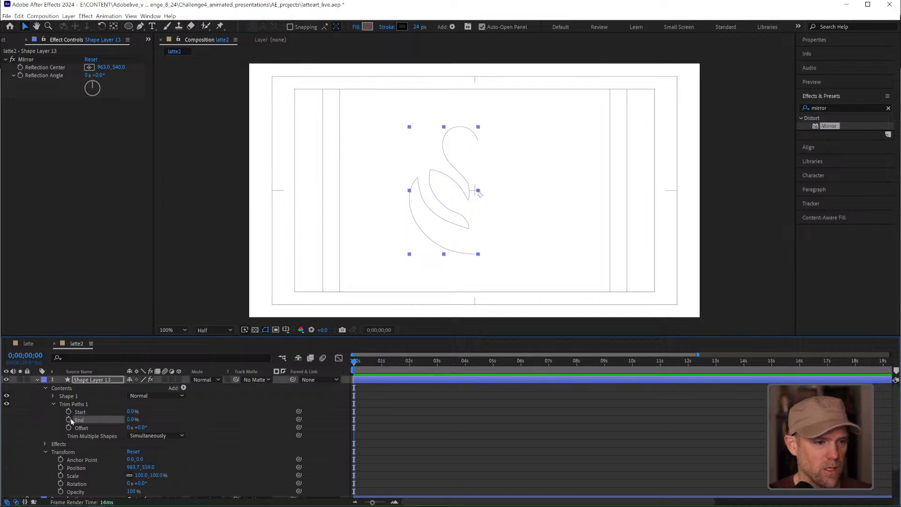
click(69, 420)
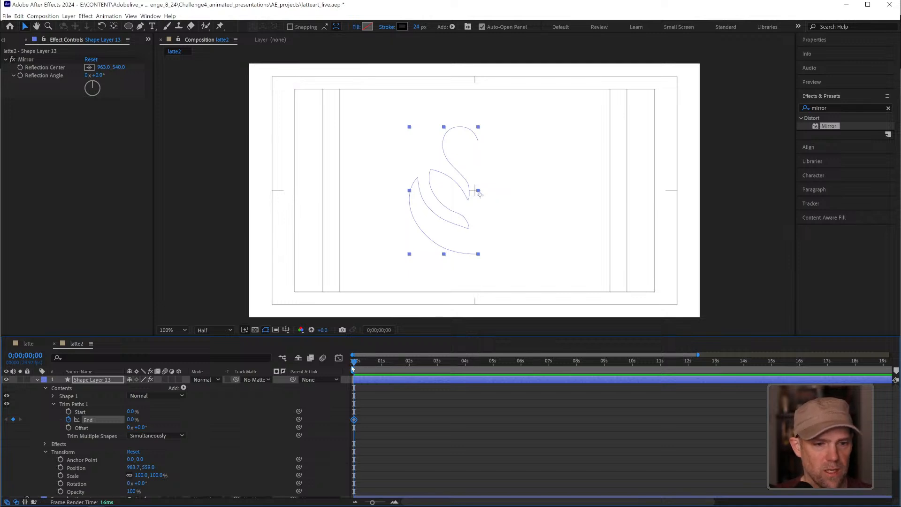
drag(360, 364, 368, 366)
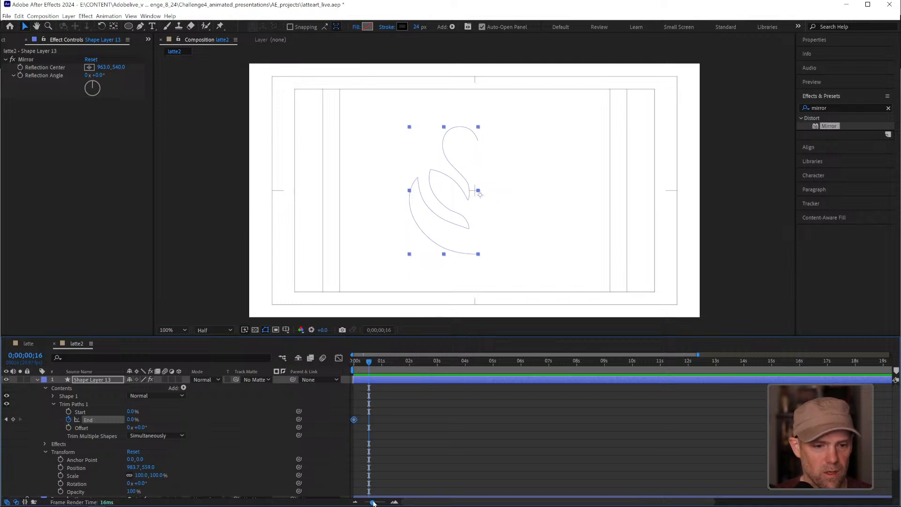
drag(374, 503, 379, 503)
drag(386, 365, 412, 369)
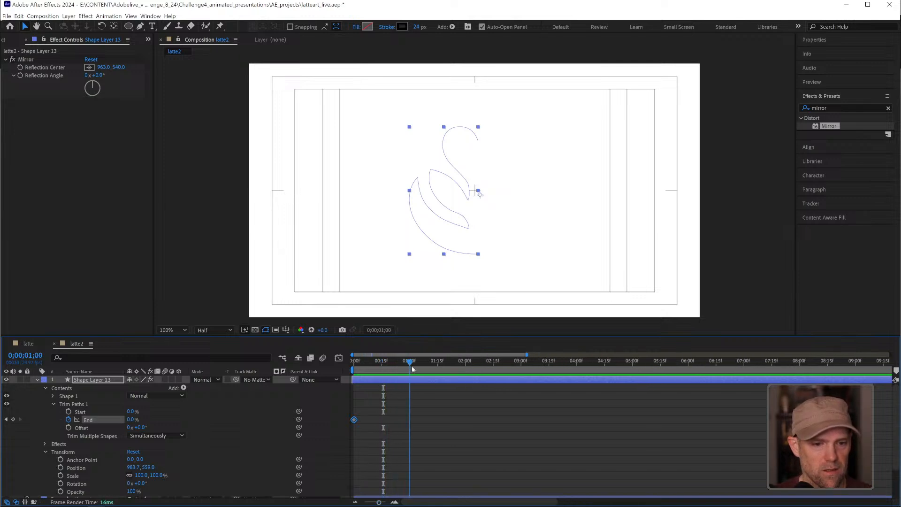
drag(131, 419, 211, 419)
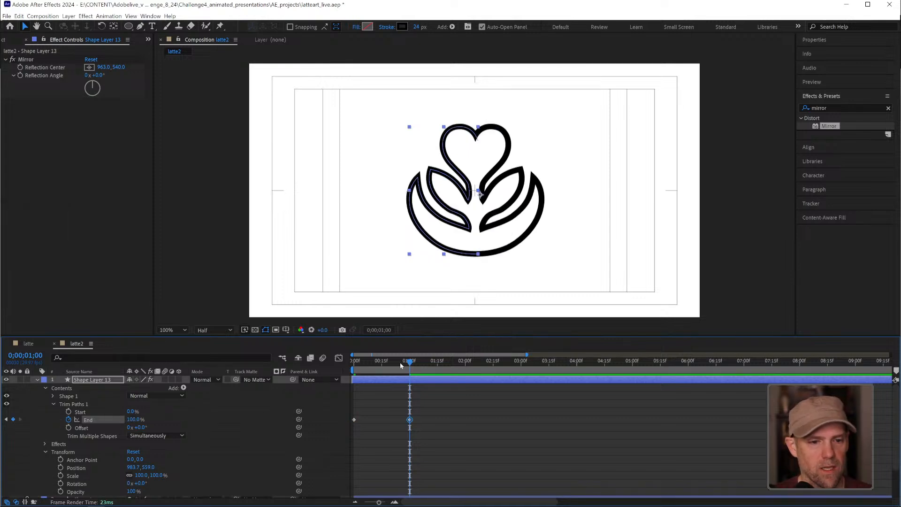
drag(400, 362, 308, 363)
key(space)
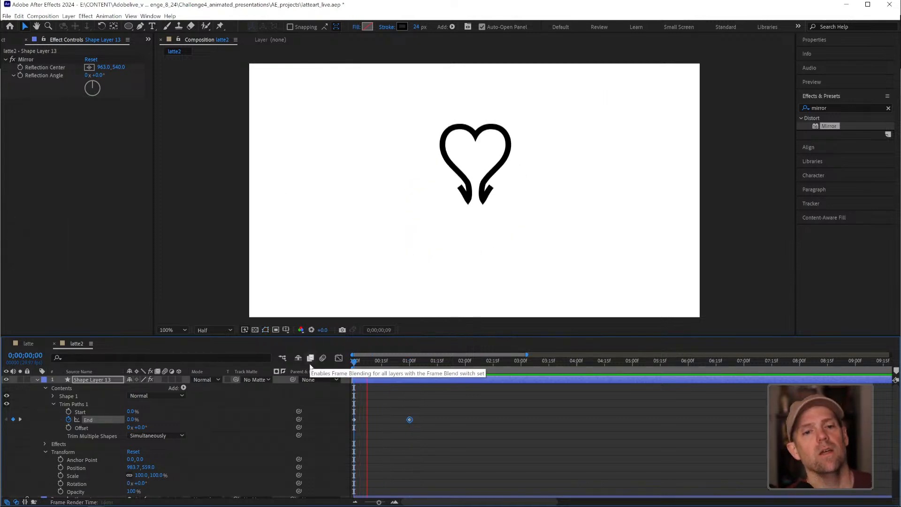
key(space)
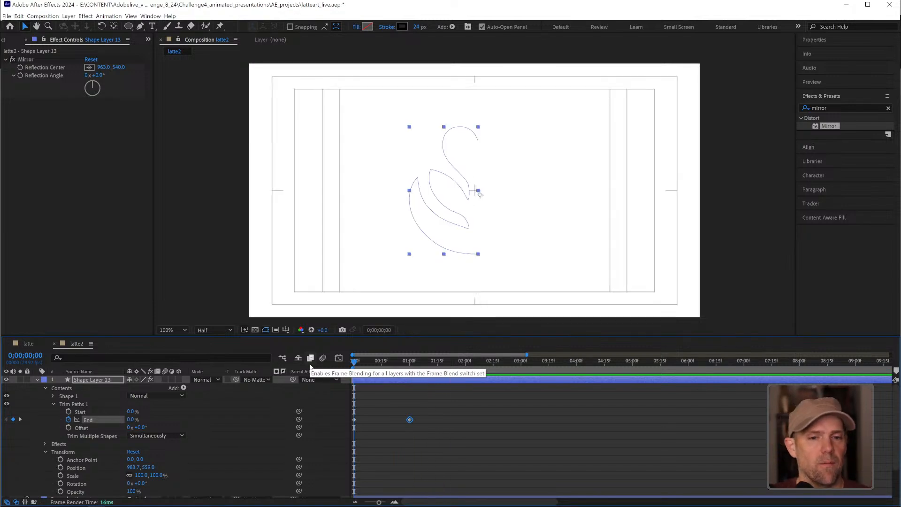
- Apply Easy Ease to both End keyframes and sharpen the peak of their speed curve in the Graph Editor
click(363, 409)
drag(441, 435, 339, 398)
key(F9)
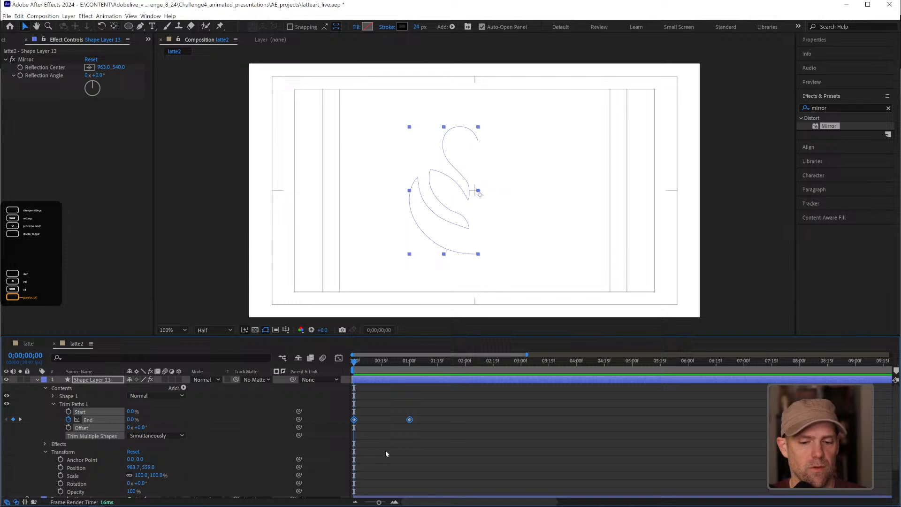
click(338, 358)
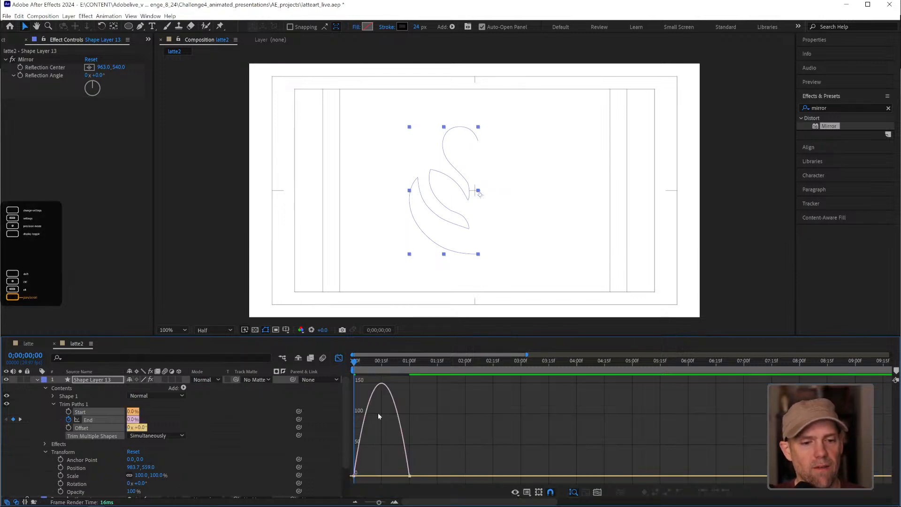
click(407, 477)
drag(400, 477, 370, 478)
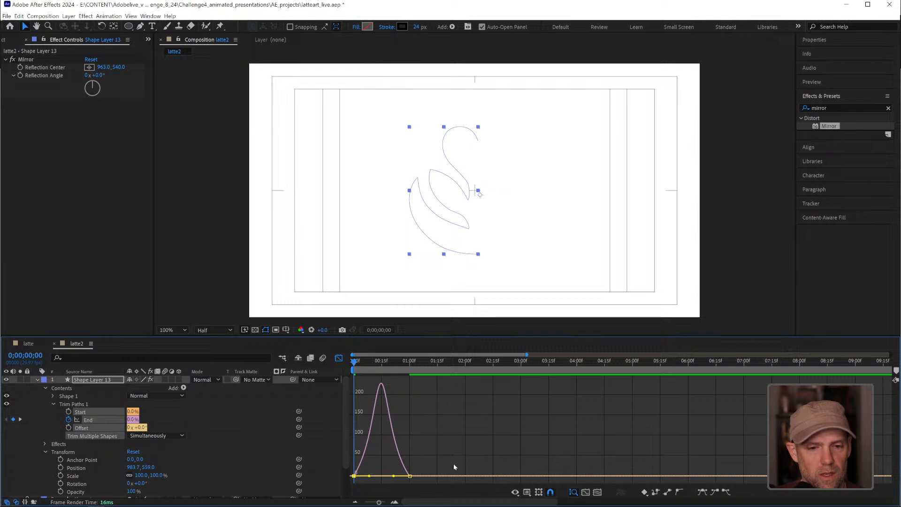
- Switch to the value graph, lengthen the End keyframes' easing for a steeper S-curve, and preview the animation
click(526, 491)
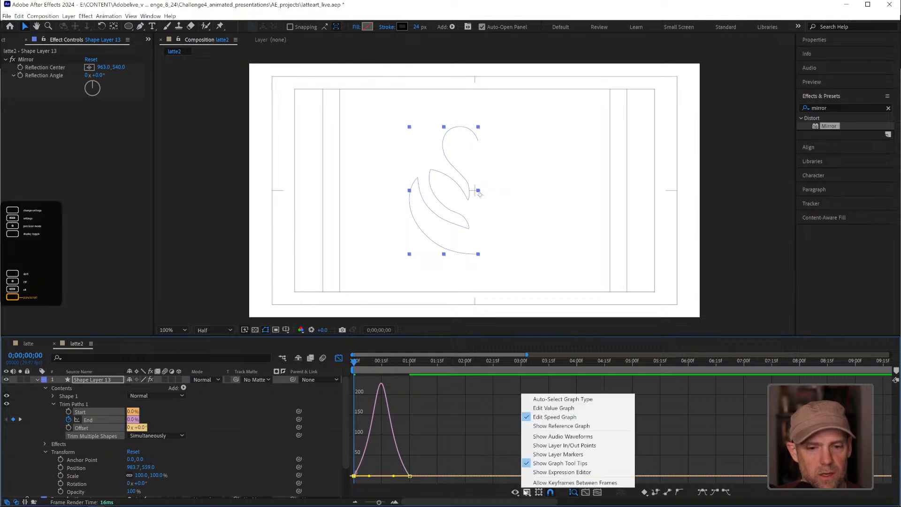
click(546, 409)
drag(377, 384, 375, 384)
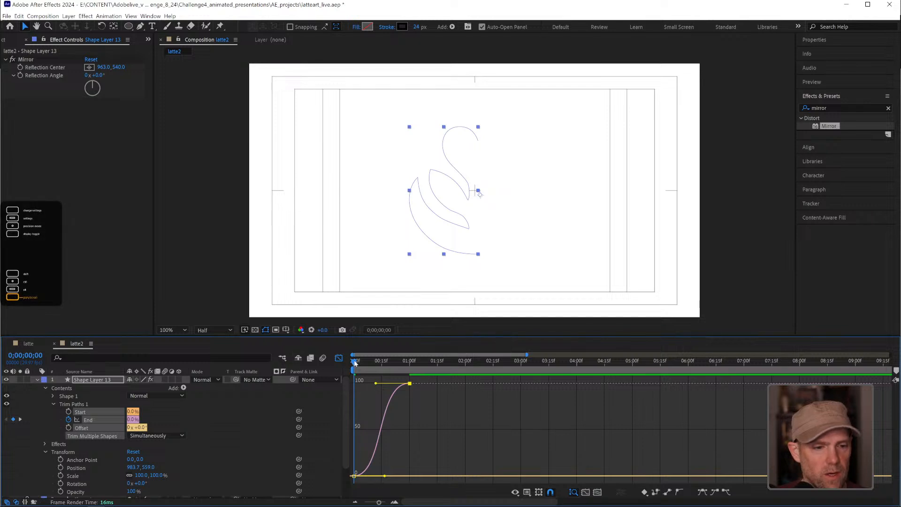
click(338, 359)
key(space)
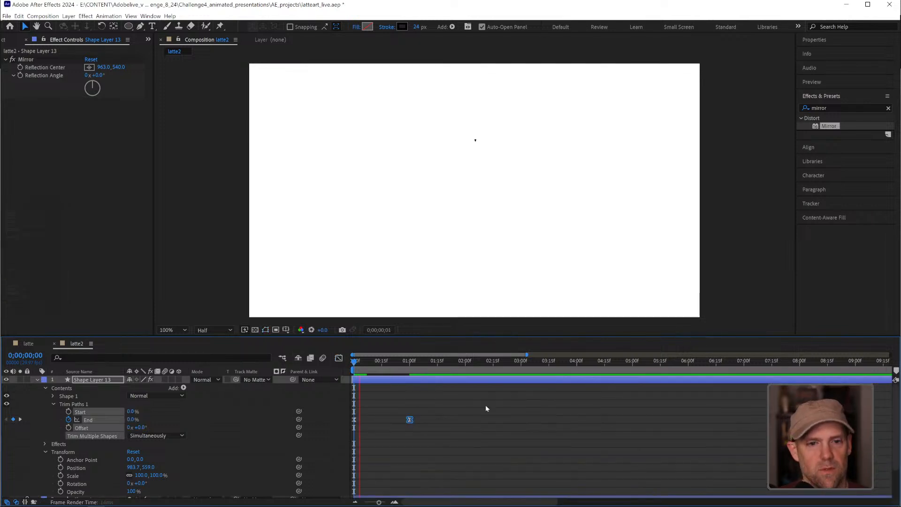
key(space)
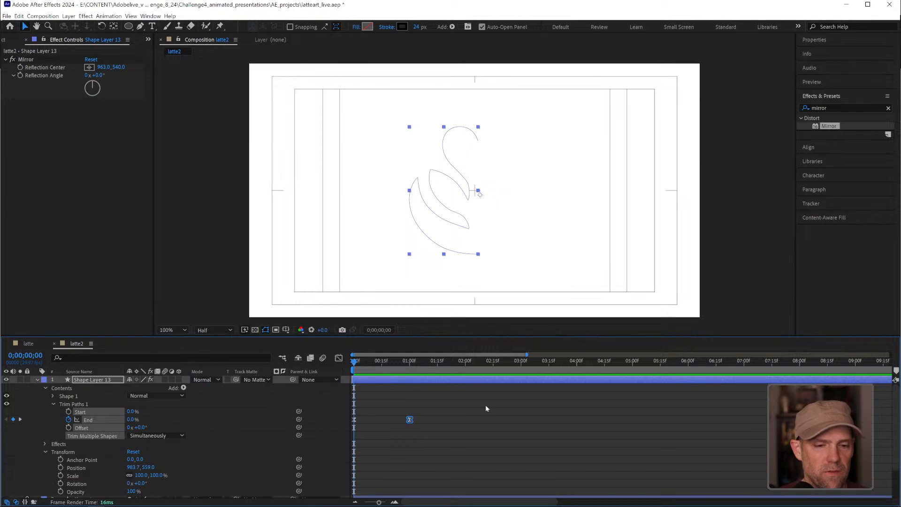
- Try moving the 1-second End keyframe slightly later, undo the move, and preview the animation
drag(409, 420, 421, 420)
key(ctrl+z)
key(space)
key(space)
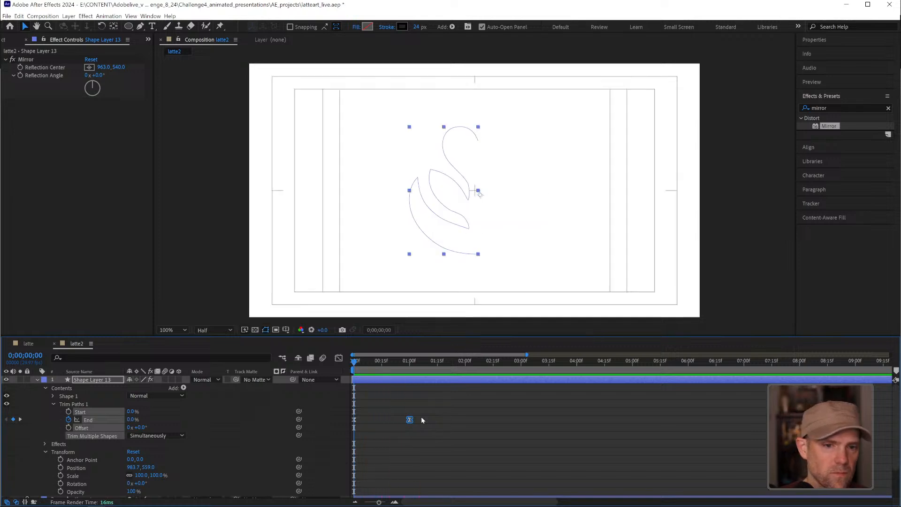
- Show the line layer's animated properties plus Position, and keyframe its current Position at 1 second and at the first frame
drag(383, 363, 410, 362)
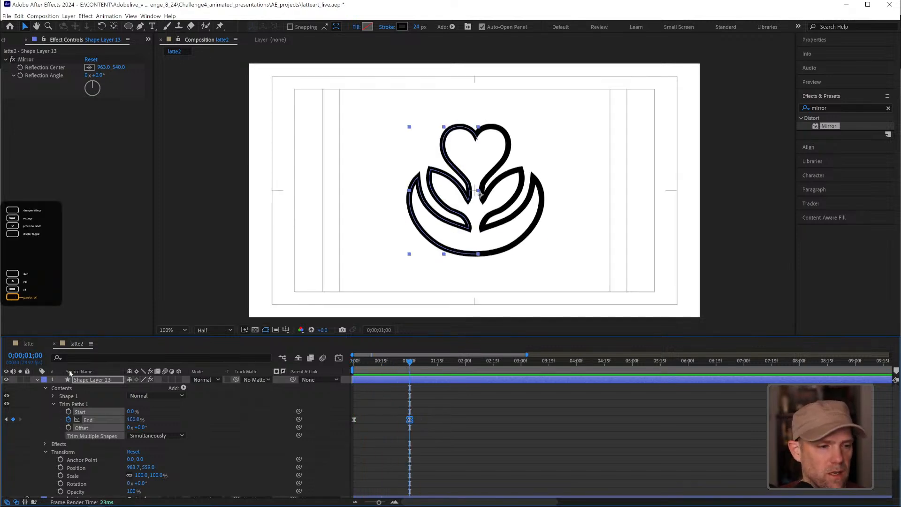
click(37, 380)
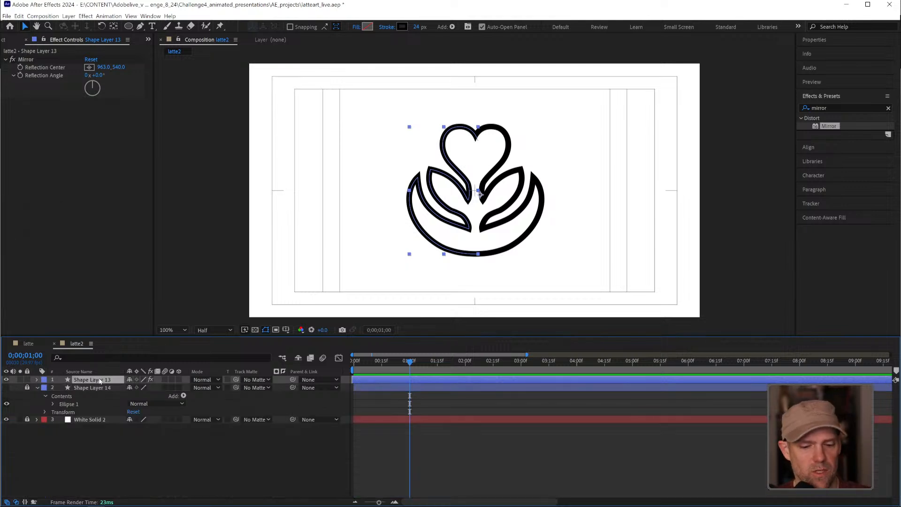
key(u)
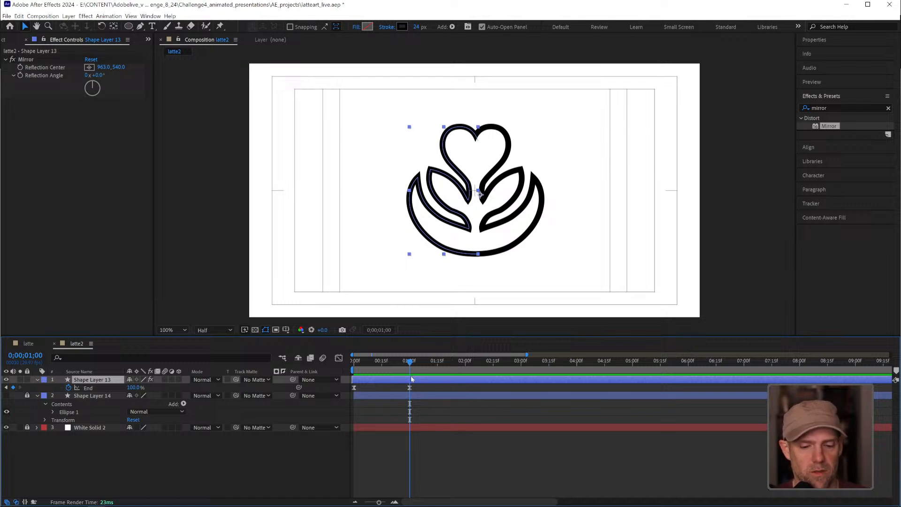
key(shift+p)
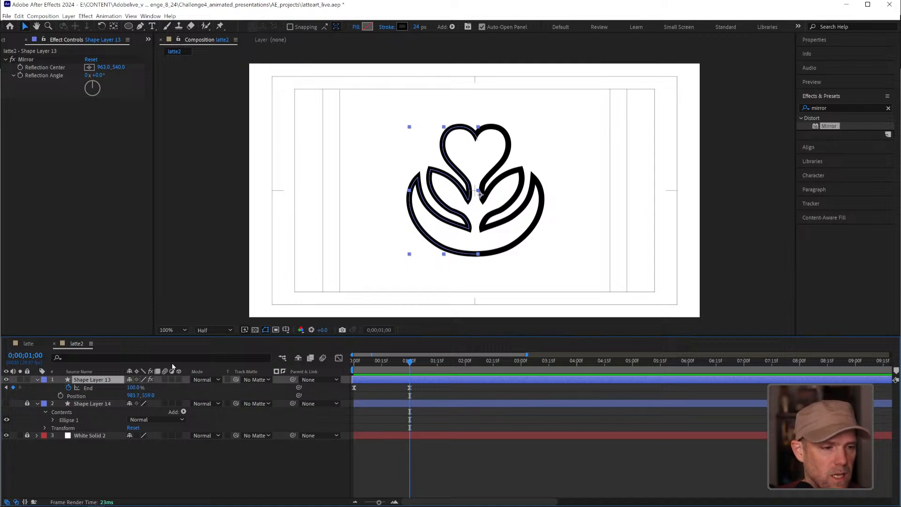
click(61, 396)
drag(411, 362, 354, 362)
click(13, 395)
mouse_move(360, 369)
mouse_down()
mouse_move(414, 369)
mouse_move(345, 363)
mouse_up()
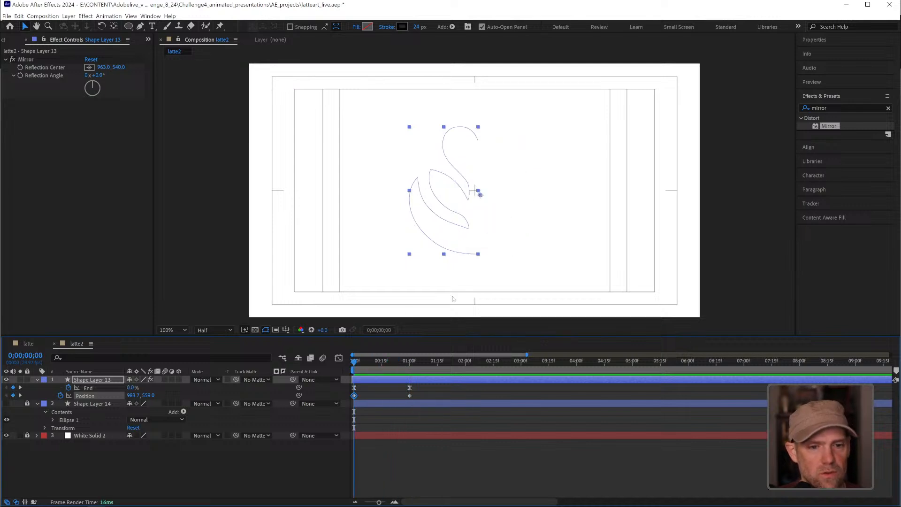
- At the first frame, shift the line artwork horizontally to the right to Position 1134.7, 559.0 and preview the animation
drag(454, 254, 490, 256)
click(354, 367)
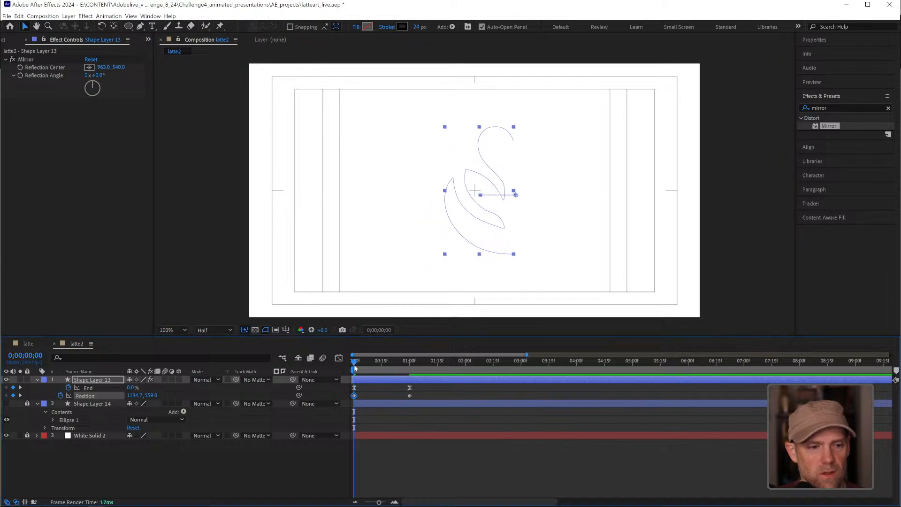
mouse_move(355, 368)
mouse_down()
mouse_move(397, 363)
mouse_move(359, 360)
mouse_up()
key(space)
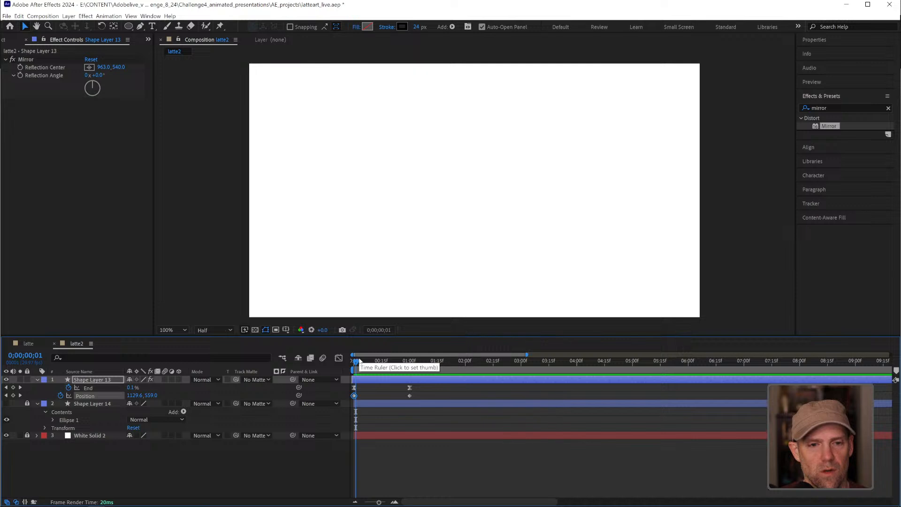
key(space)
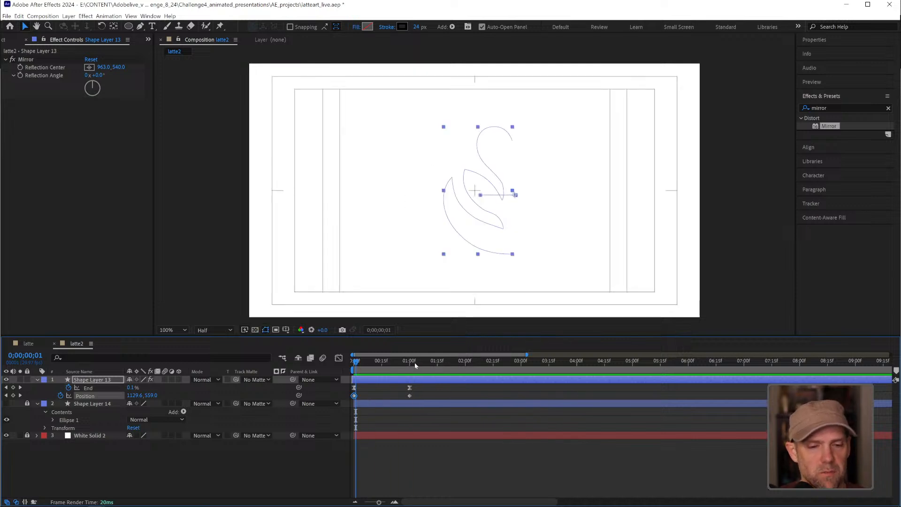
- Apply Easy Ease to both Position keyframes and show their speed graph in the Graph Editor
drag(426, 398, 353, 395)
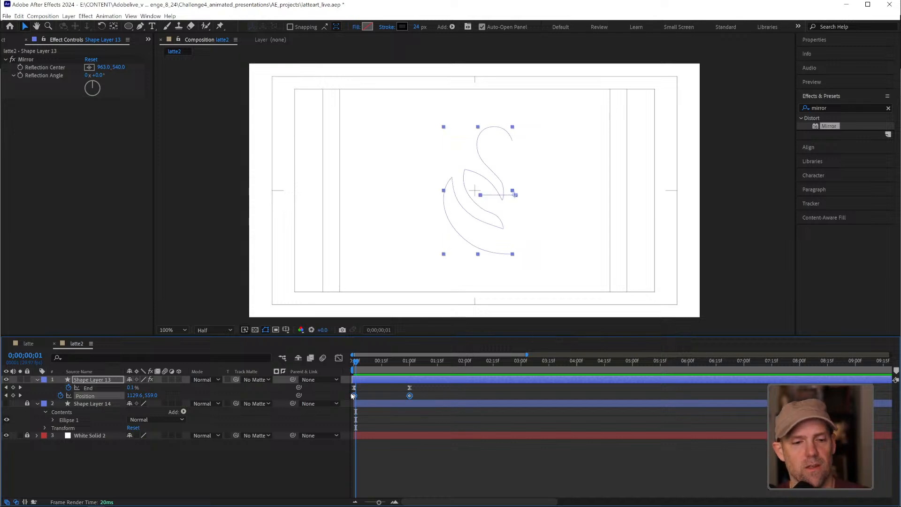
click(338, 359)
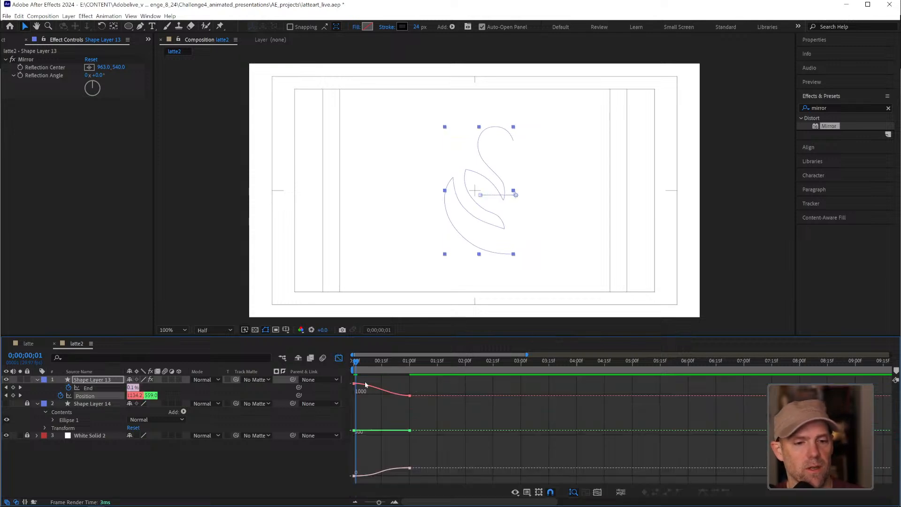
click(409, 396)
click(515, 492)
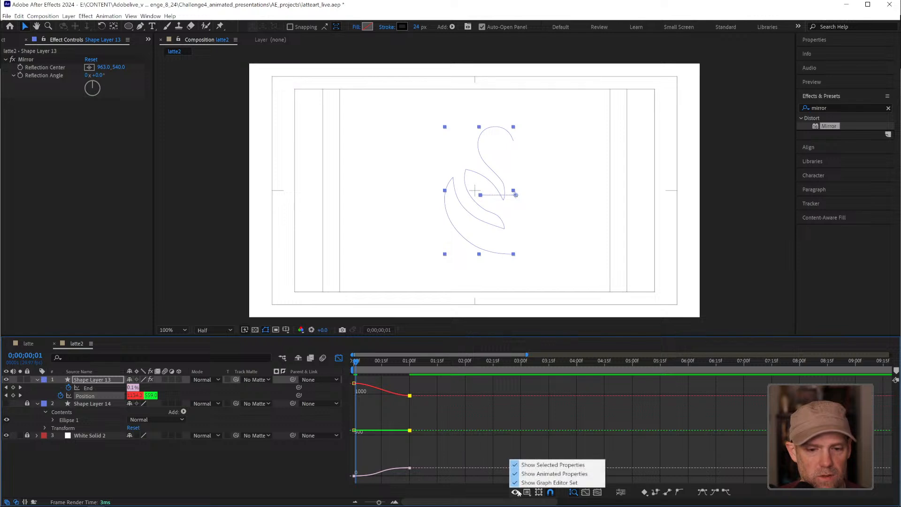
click(527, 492)
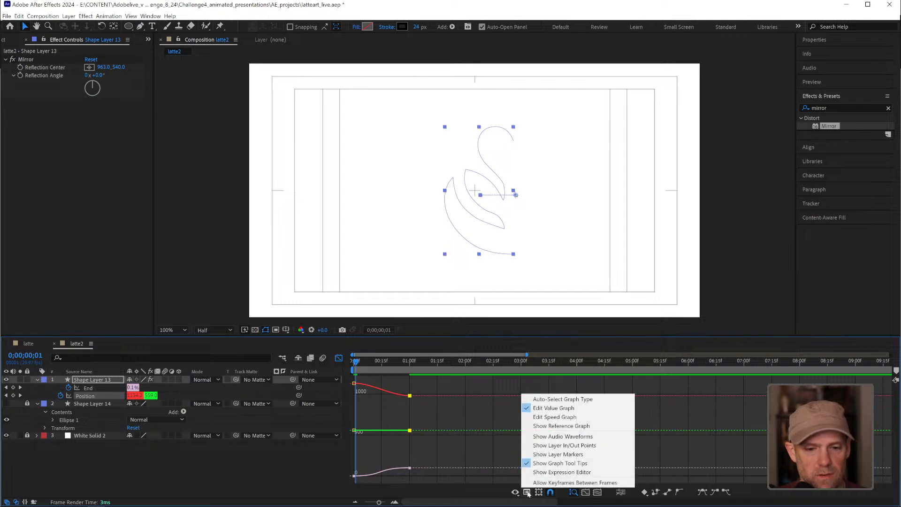
click(548, 417)
- Lengthen the Position keyframes' easing to sharpen the speed curve's peak, close the Graph Editor, and preview the animation
drag(401, 477, 369, 476)
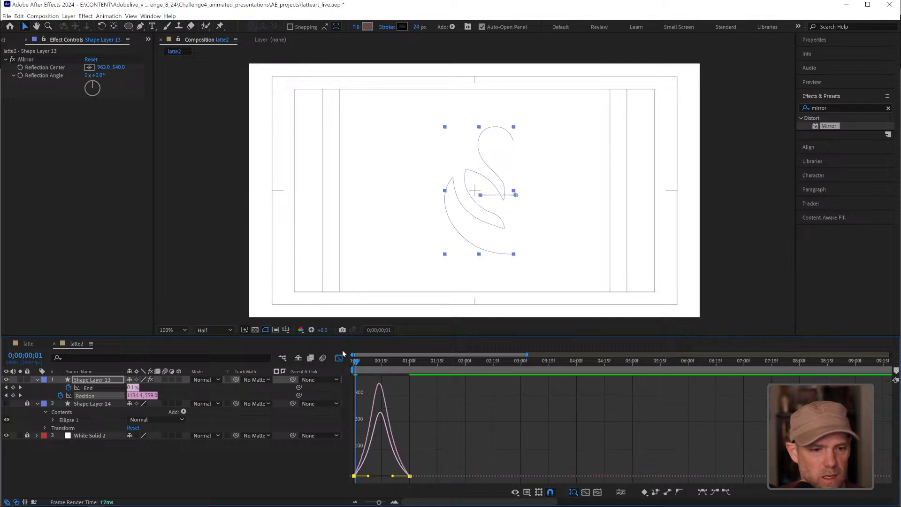
click(339, 359)
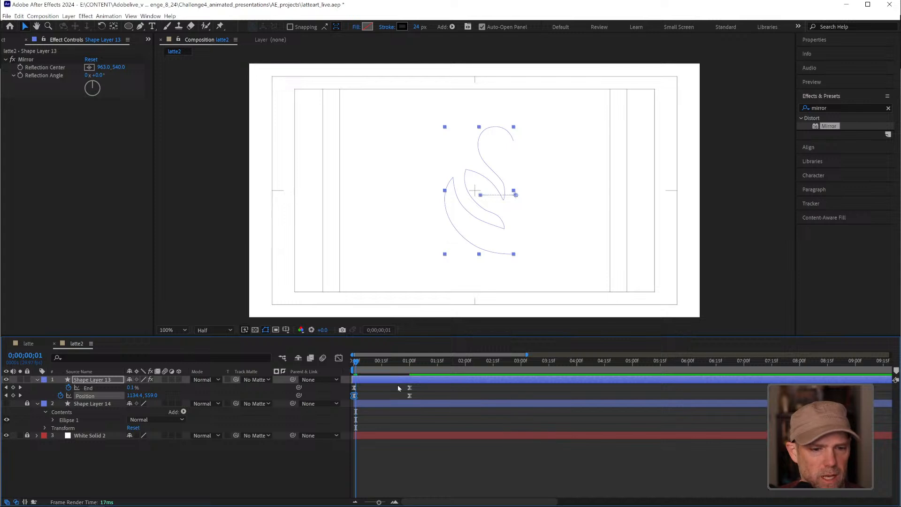
key(space)
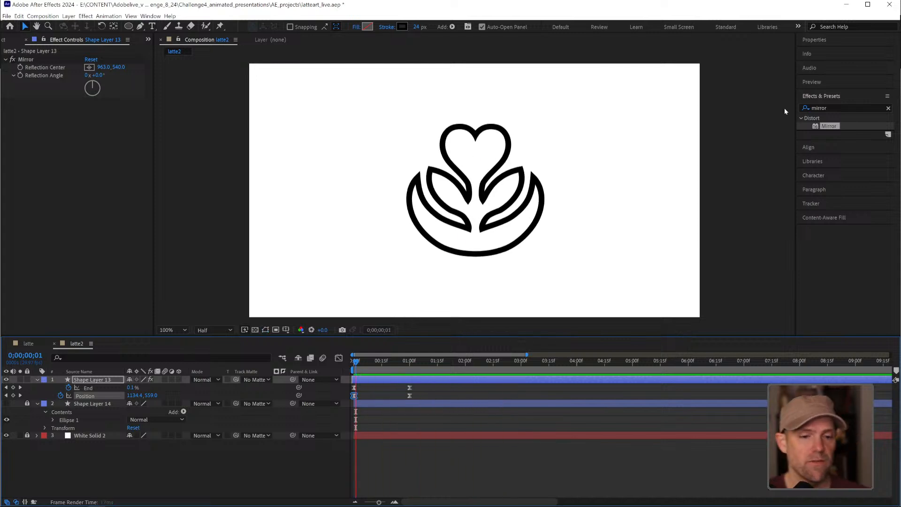
key(space)
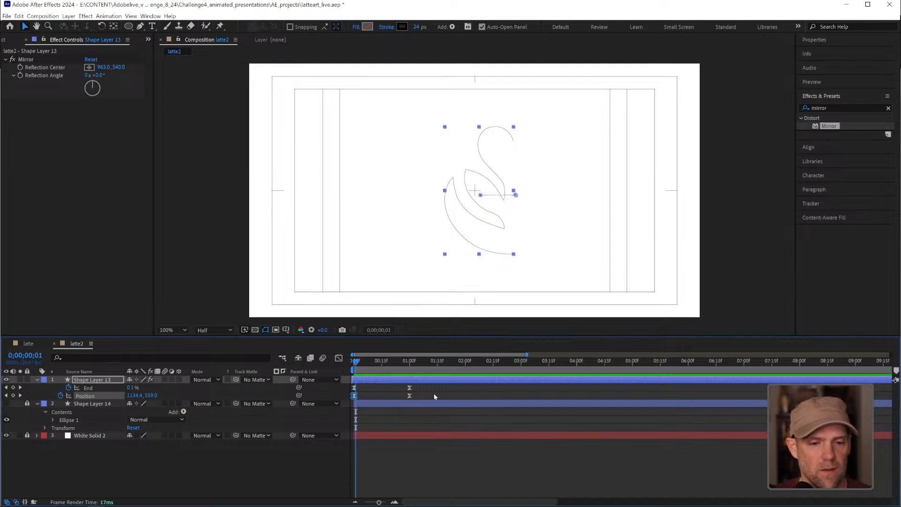
- Stretch the End and Position keyframes together so the animation finishes at 0;00;01;09, and preview it from the first frame
drag(431, 386, 351, 400)
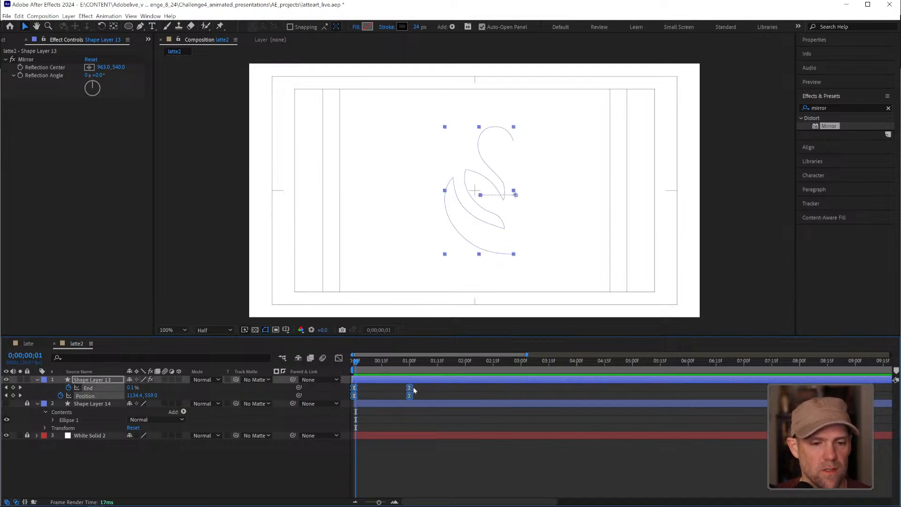
mouse_move(410, 390)
mouse_down()
mouse_move(425, 389)
mouse_move(379, 364)
mouse_move(348, 368)
mouse_up()
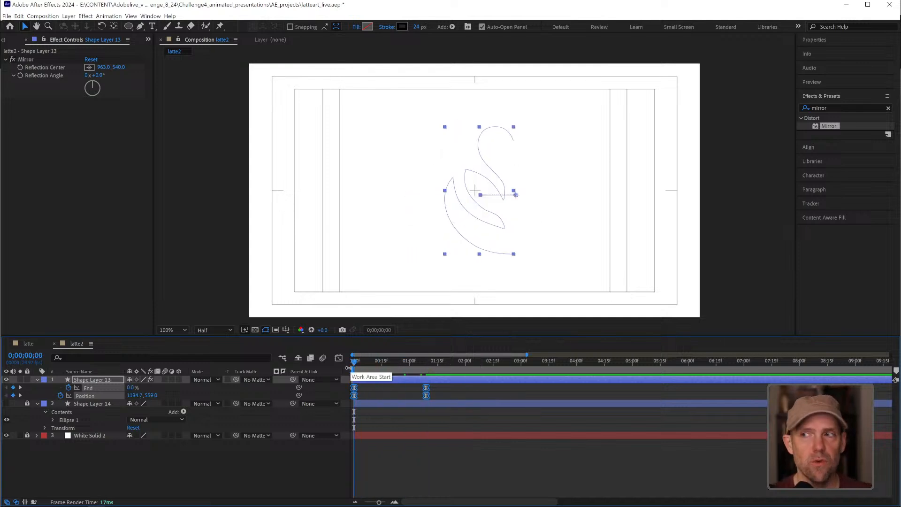
key(space)
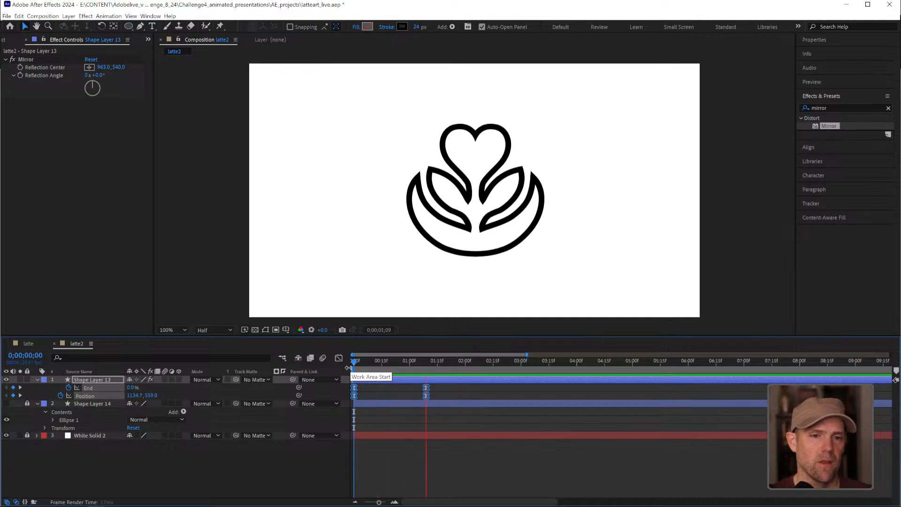
key(space)
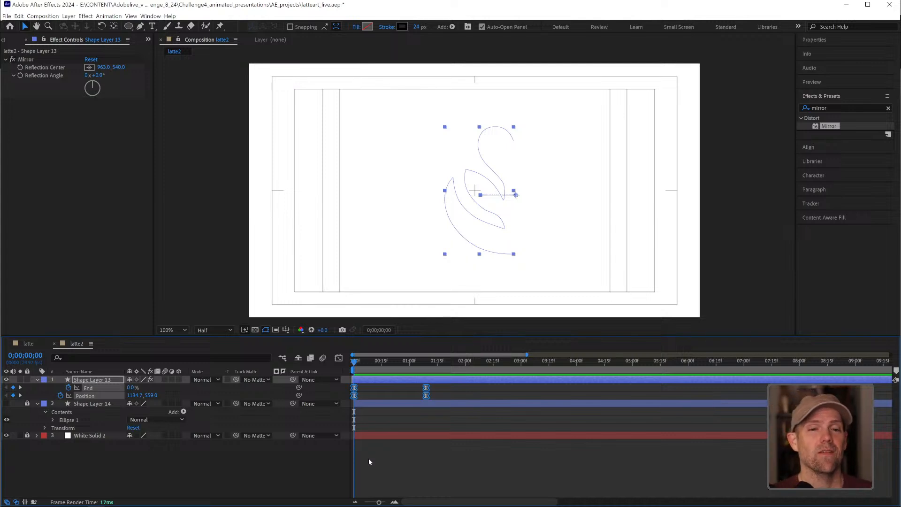
- Reveal the line layer's Opacity and add an Opacity keyframe at 0;00;01;26
click(452, 453)
drag(357, 366, 426, 362)
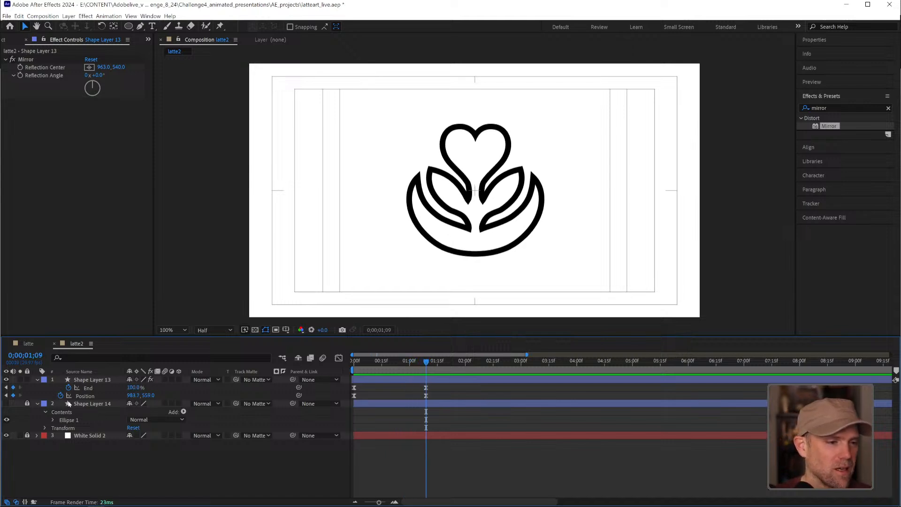
click(89, 388)
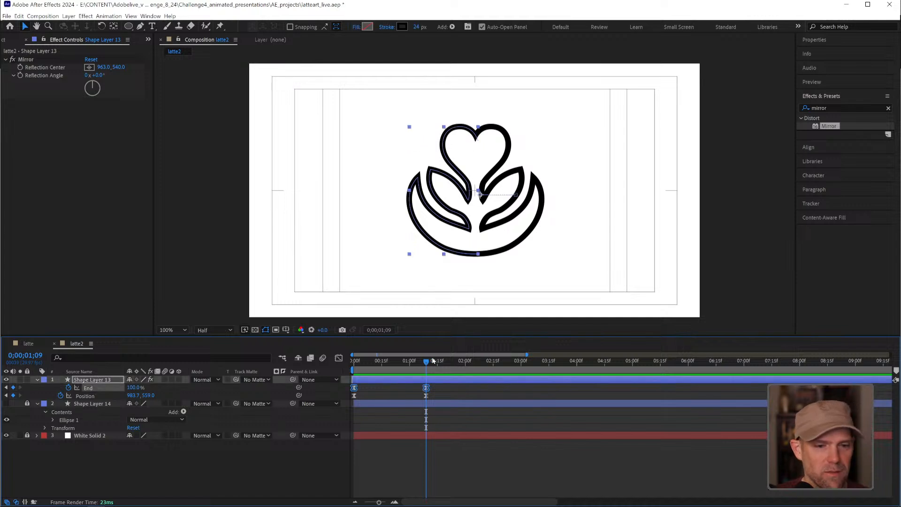
drag(429, 368, 459, 364)
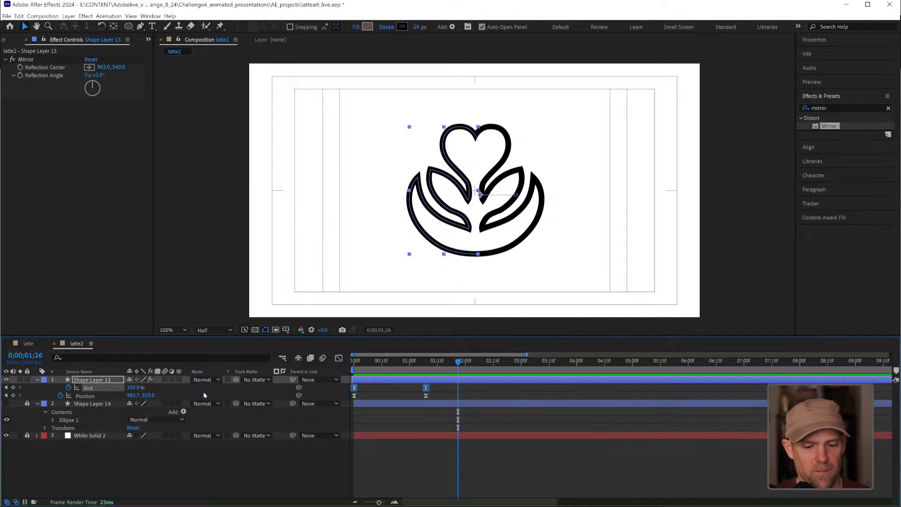
key(shift+t)
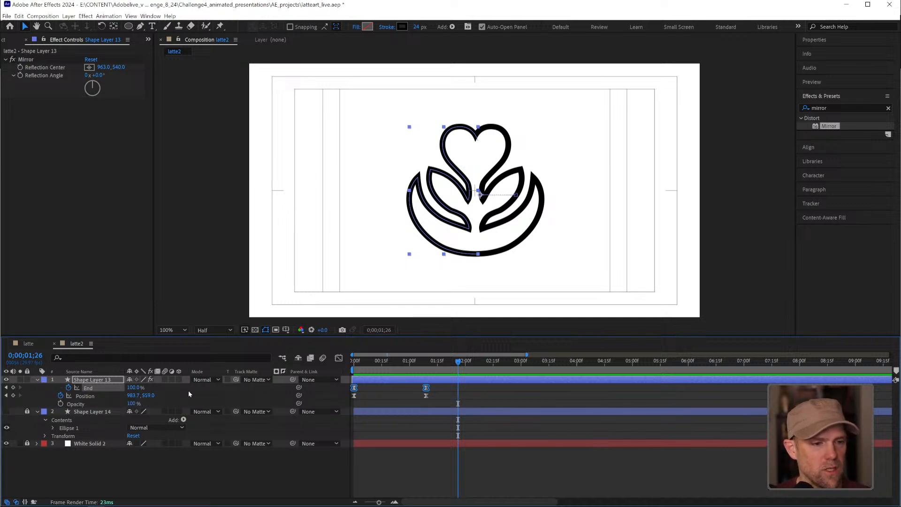
click(60, 403)
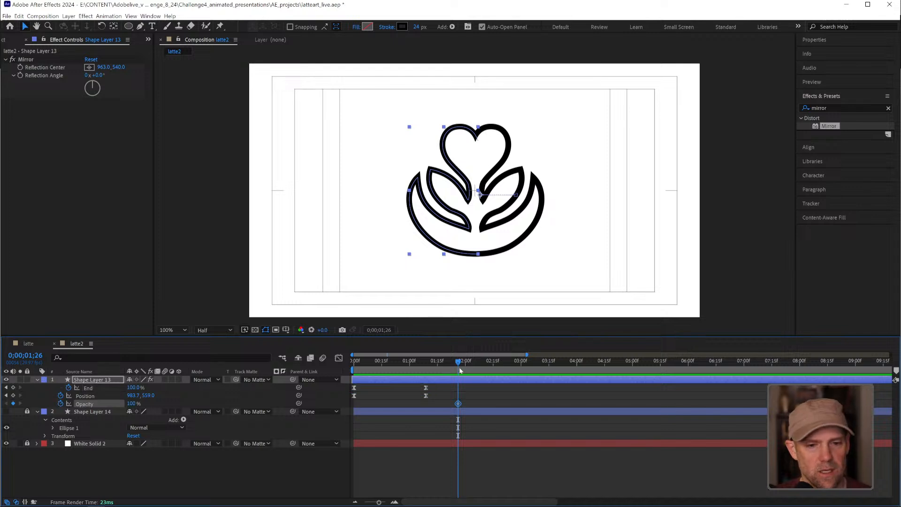
- Add 100% Opacity keyframes at 0;00;01;09 and at the first frame
drag(457, 362, 425, 370)
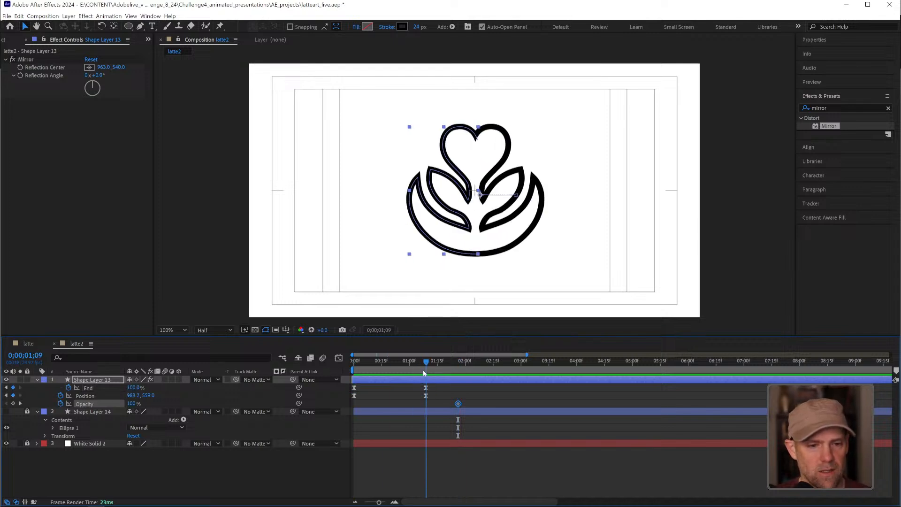
click(14, 404)
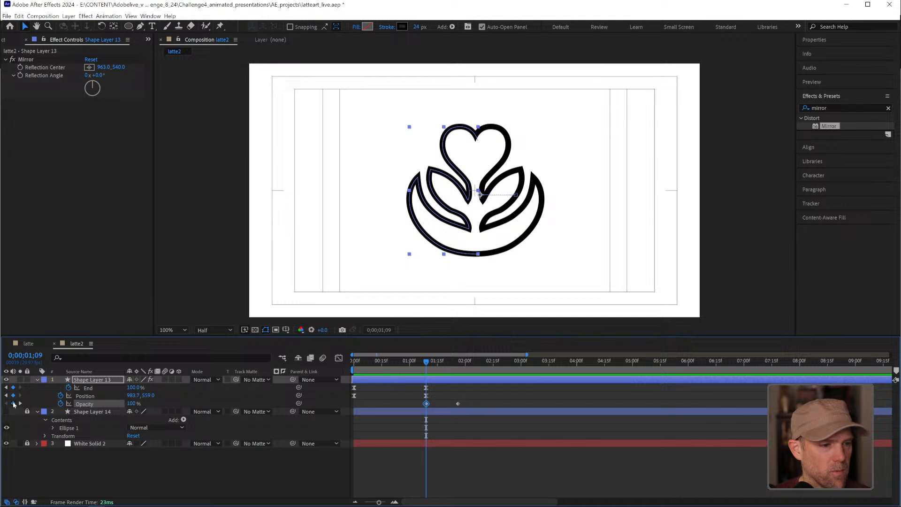
drag(422, 364, 328, 372)
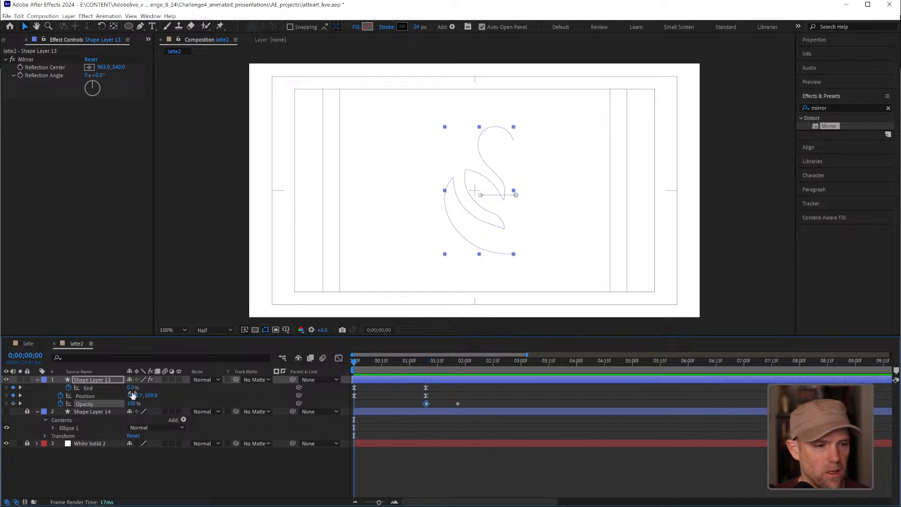
click(14, 404)
- Set the line layer's Opacity to 0% at 0;00;01;26 and preview the fade-out
mouse_move(432, 363)
mouse_down()
mouse_move(458, 365)
mouse_move(424, 362)
mouse_up()
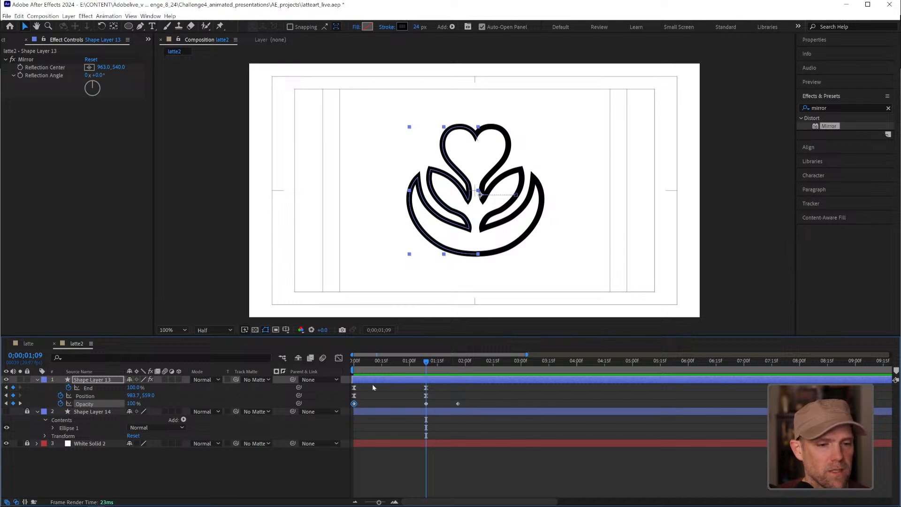
drag(445, 362, 458, 362)
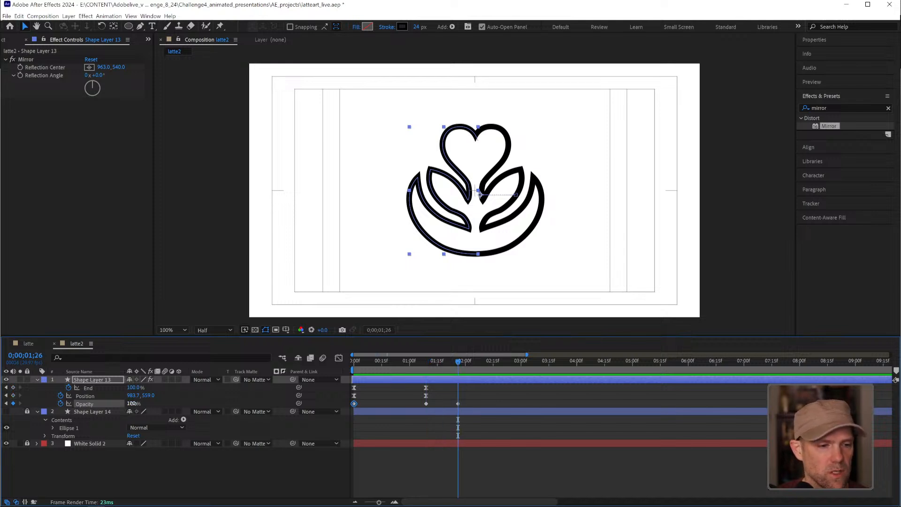
drag(132, 404, 70, 403)
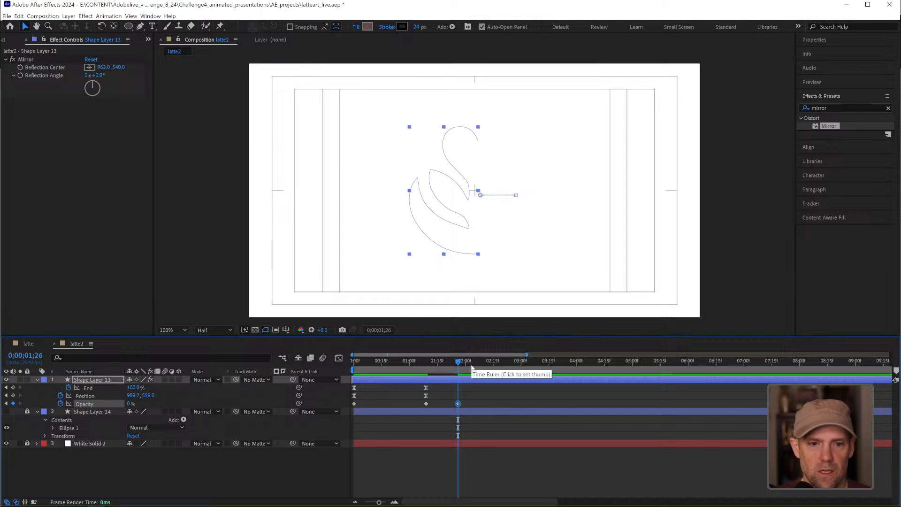
key(space)
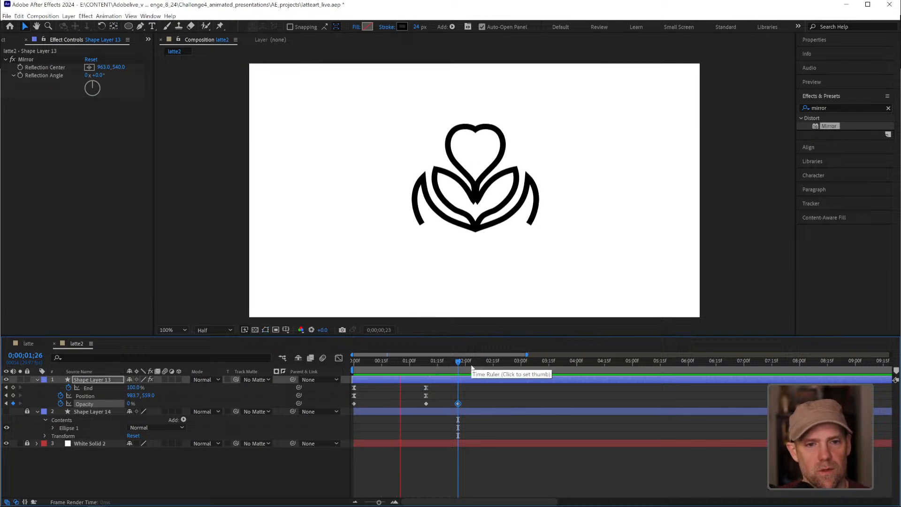
key(space)
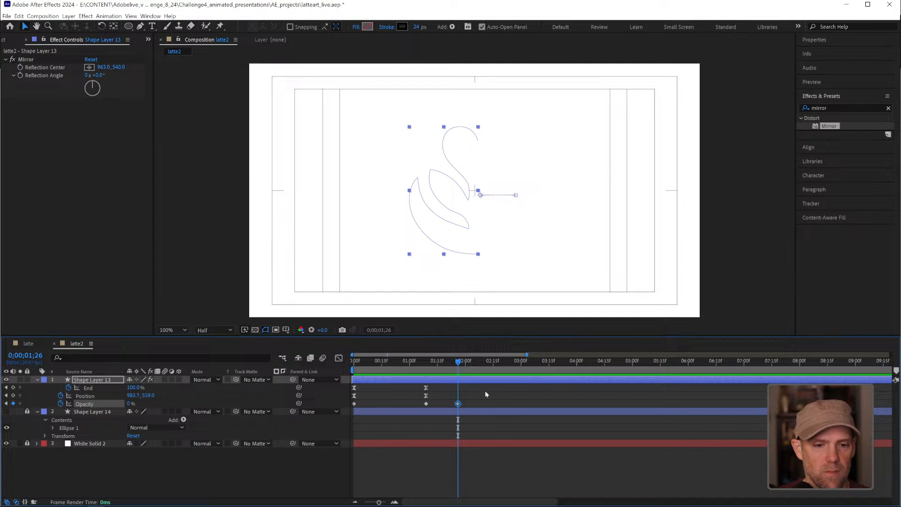
- Move the 0% Opacity keyframe later to 0;00;02;05 for a slower fade-out and preview it
drag(458, 403, 474, 404)
key(space)
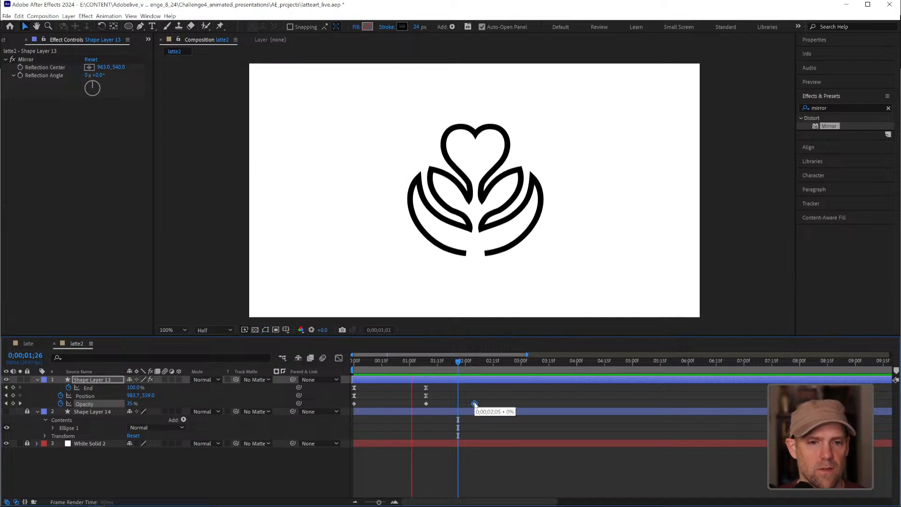
key(space)
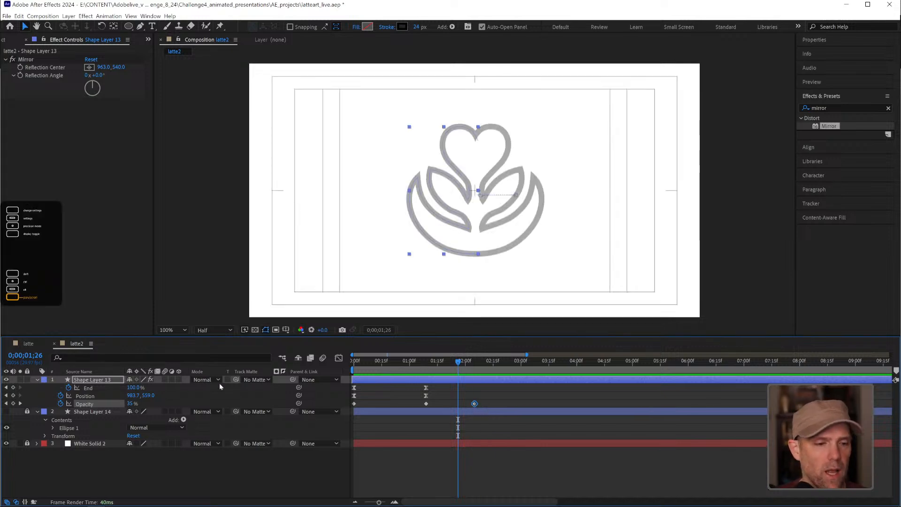
- Add End and Position keyframes to the line layer at 0;00;02;05, matching the end of its fade-out
mouse_move(458, 361)
mouse_down()
mouse_move(484, 361)
mouse_move(471, 364)
mouse_up()
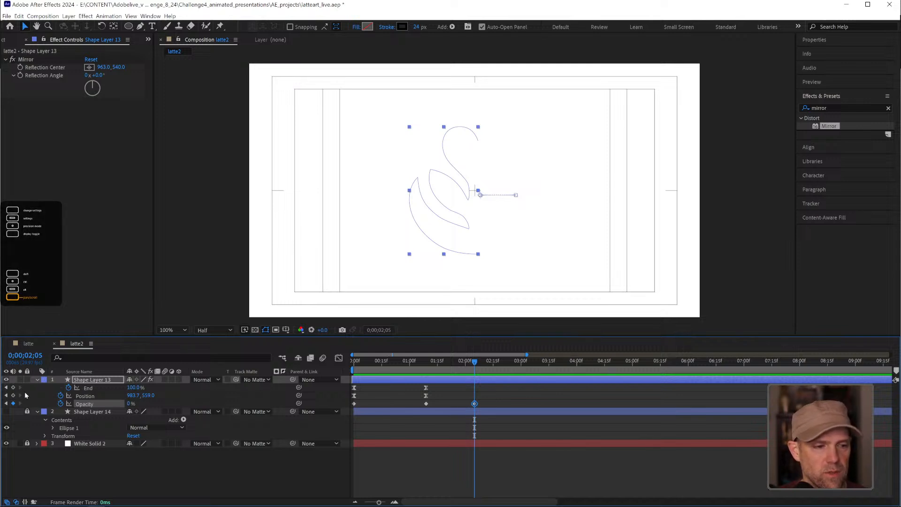
click(13, 387)
click(13, 396)
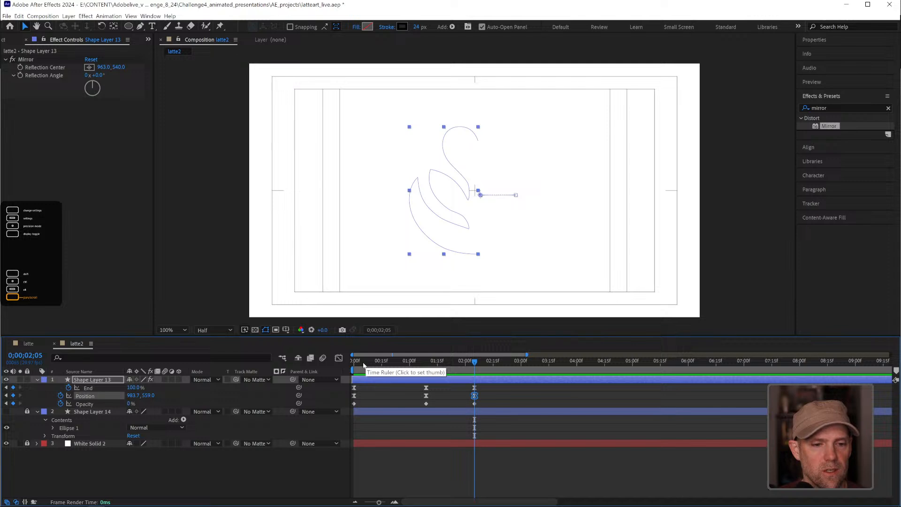
click(416, 362)
drag(426, 361, 470, 361)
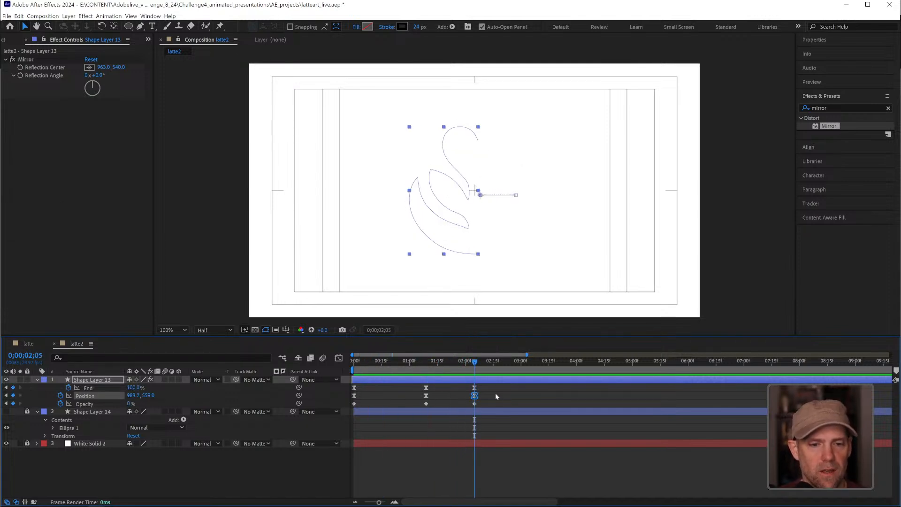
- Add a loopOut() expression to the line layer's End property
click(482, 388)
click(89, 388)
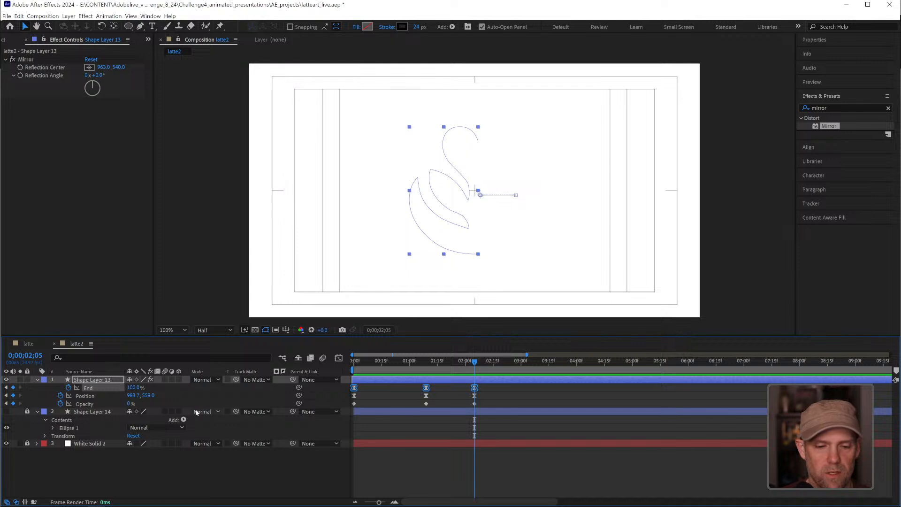
key(alt+shift+equal)
text(loopu)
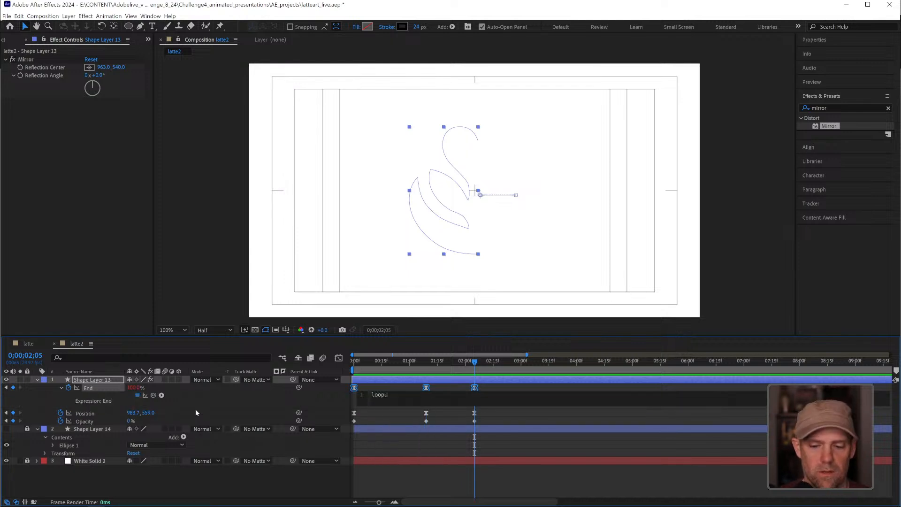
key(BackSpace)
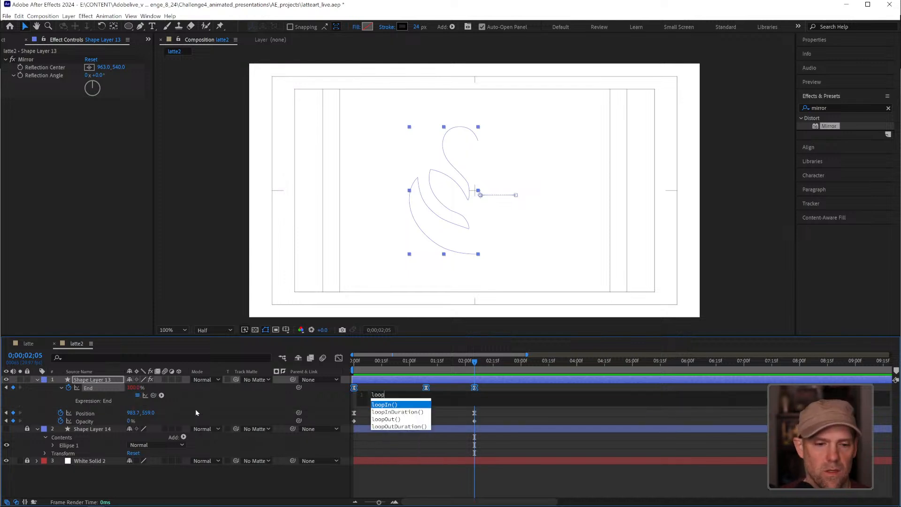
click(404, 419)
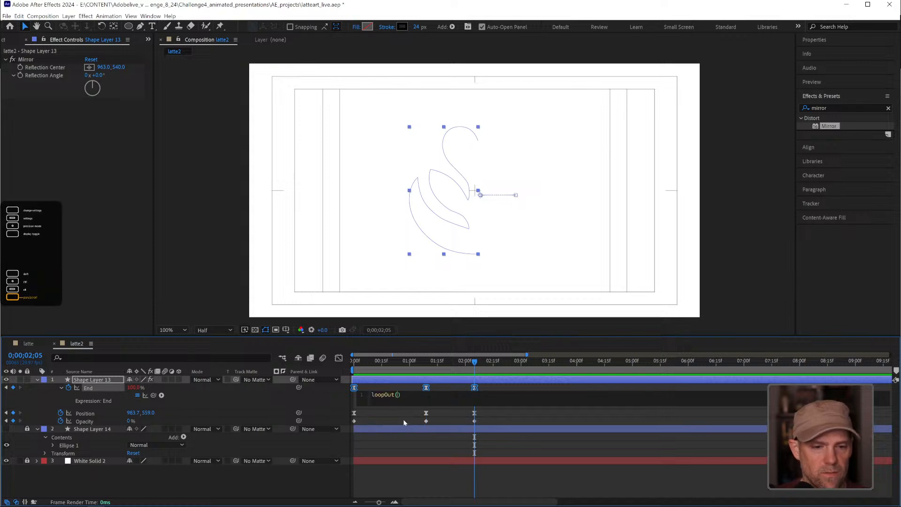
click(428, 419)
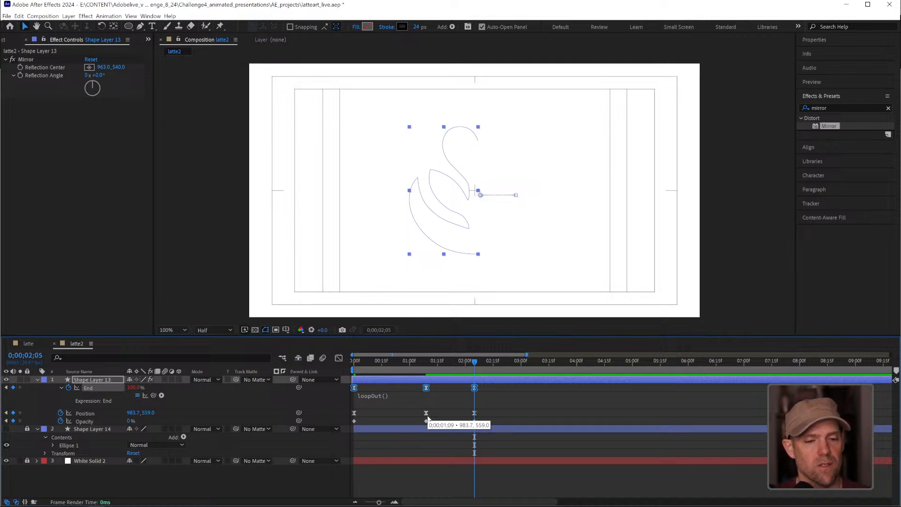
click(384, 395)
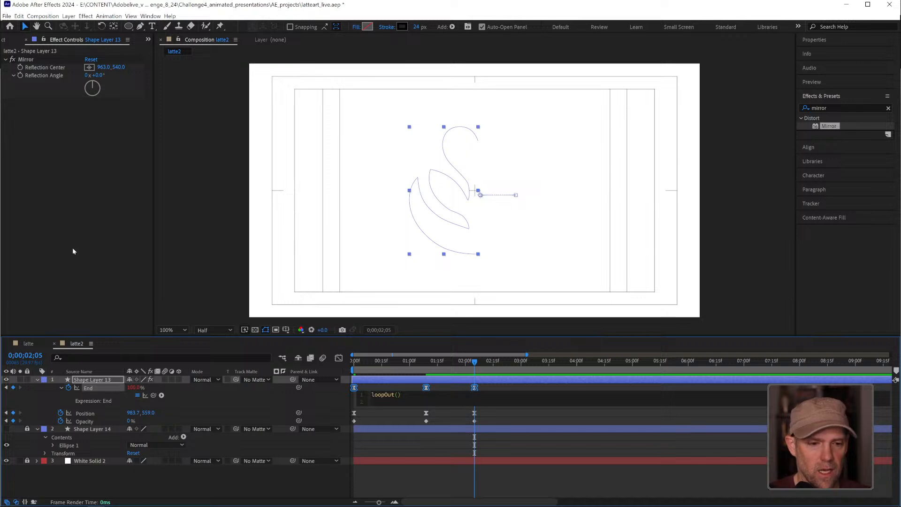
click(518, 441)
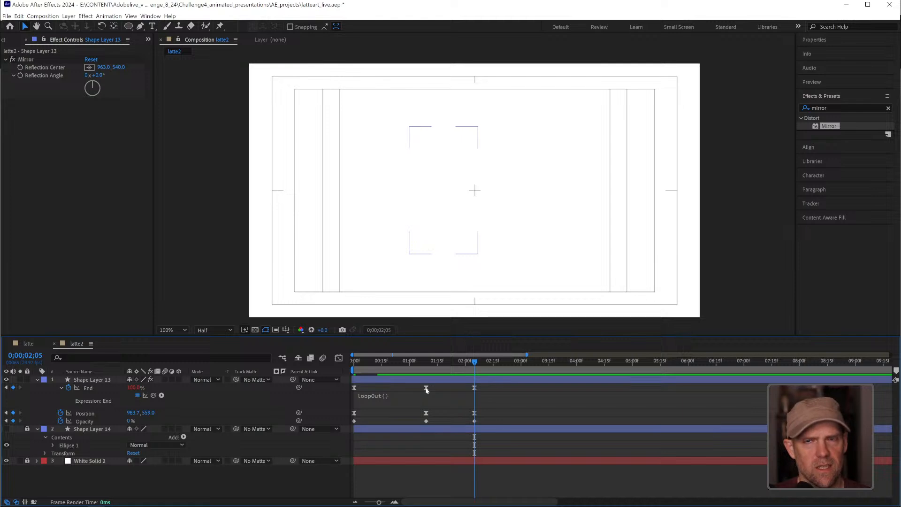
- Copy the loopOut() expression from End and apply it to the line layer's Position
click(410, 395)
key(ctrl+c)
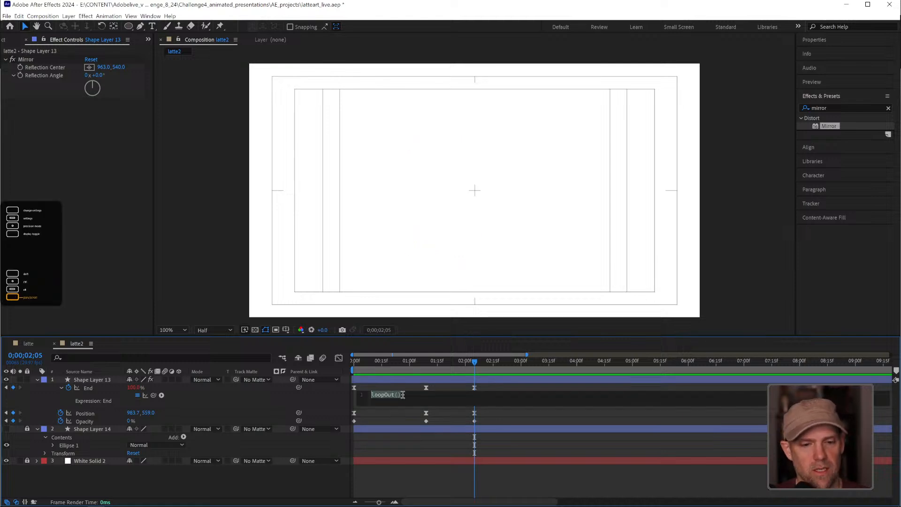
click(118, 413)
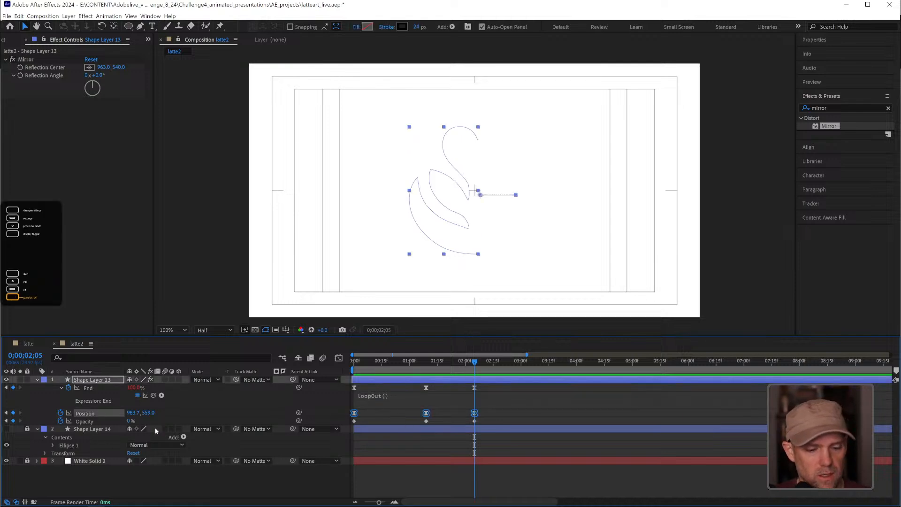
key(alt+shift+equal)
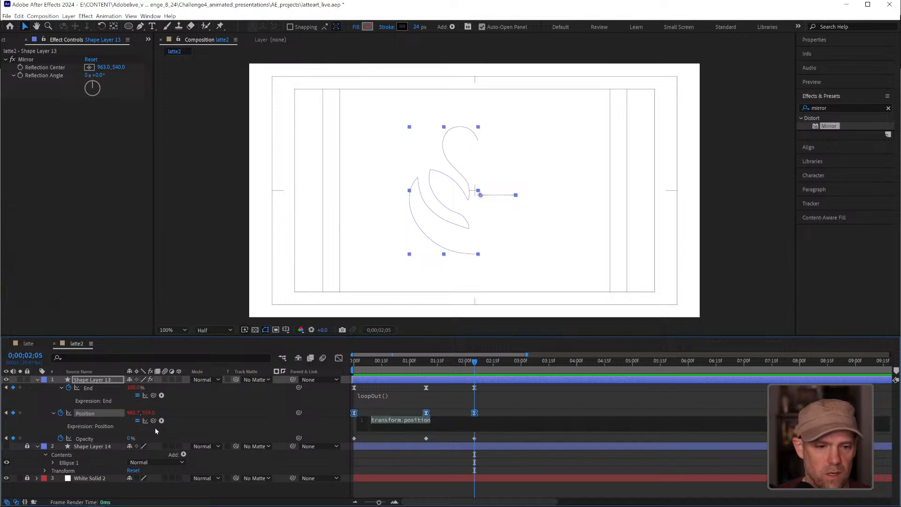
key(ctrl+v)
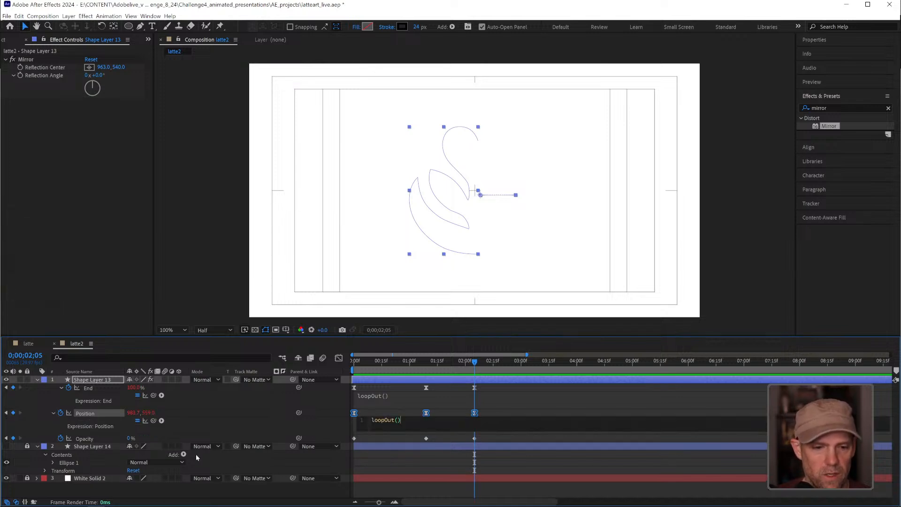
click(384, 436)
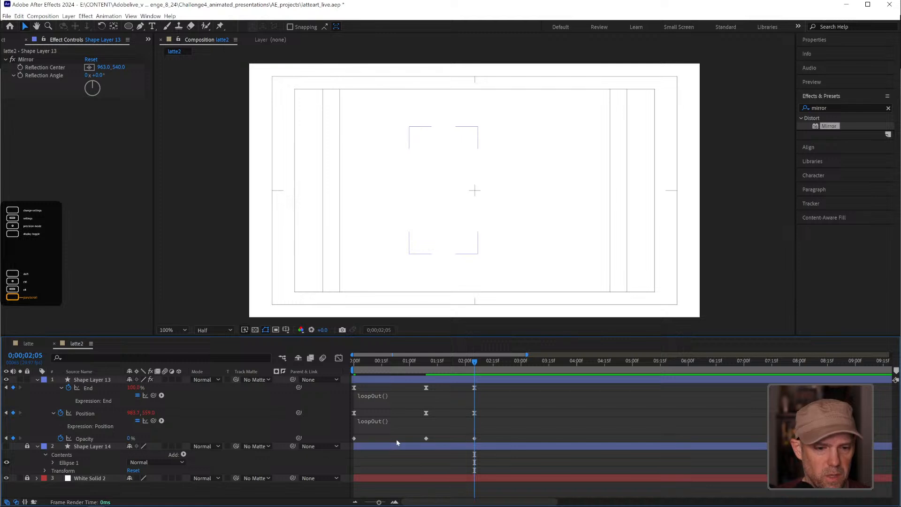
- Apply the copied loopOut() expression to the line layer's Opacity and preview the looping animation
click(89, 439)
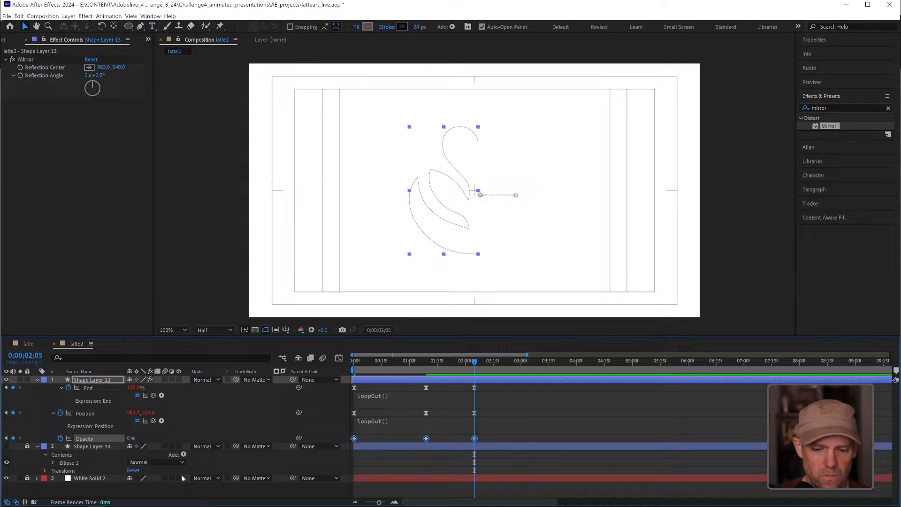
key(alt+shift+equal)
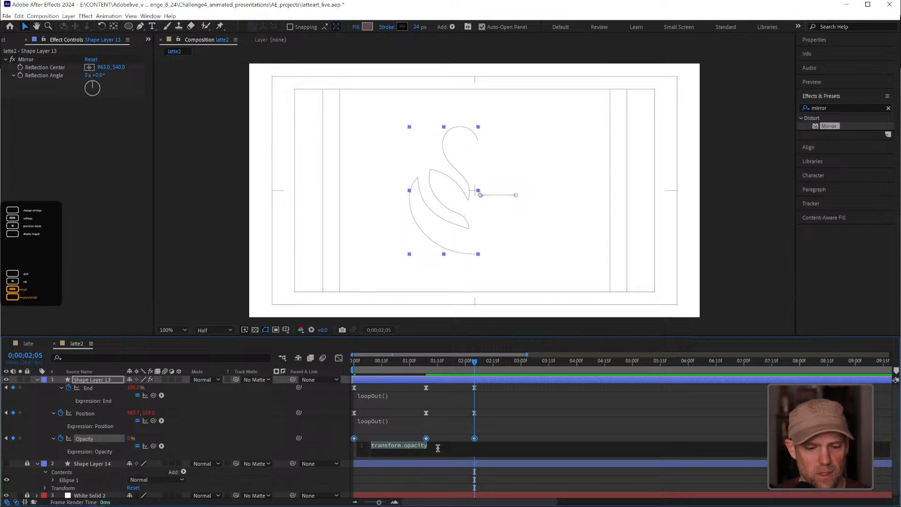
key(ctrl+v)
key(KP_Enter)
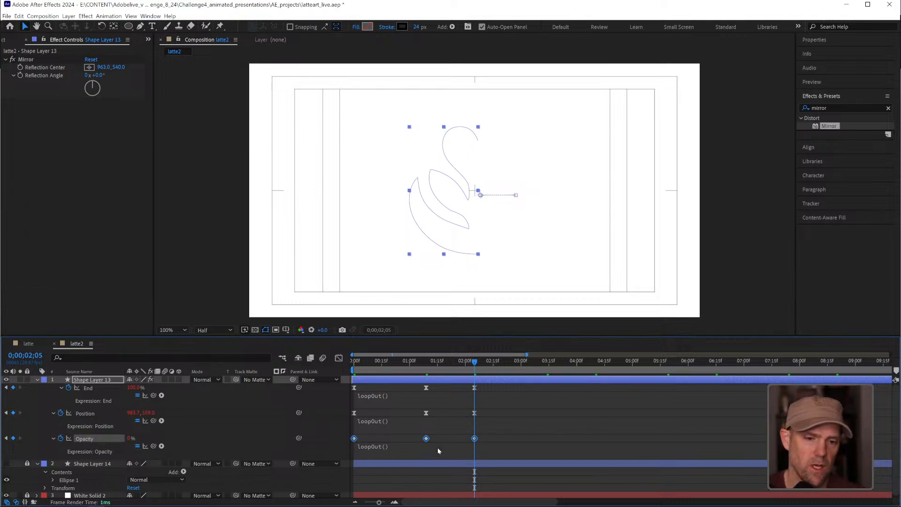
key(space)
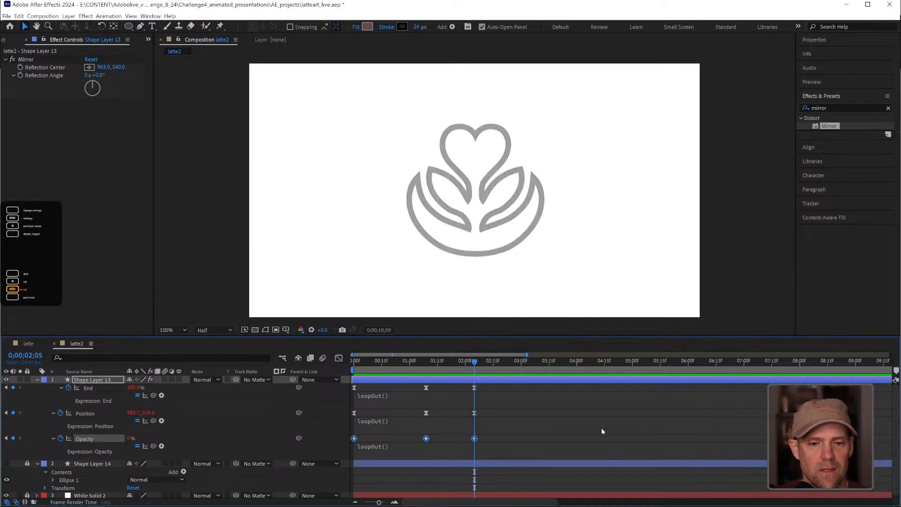
drag(502, 356, 474, 360)
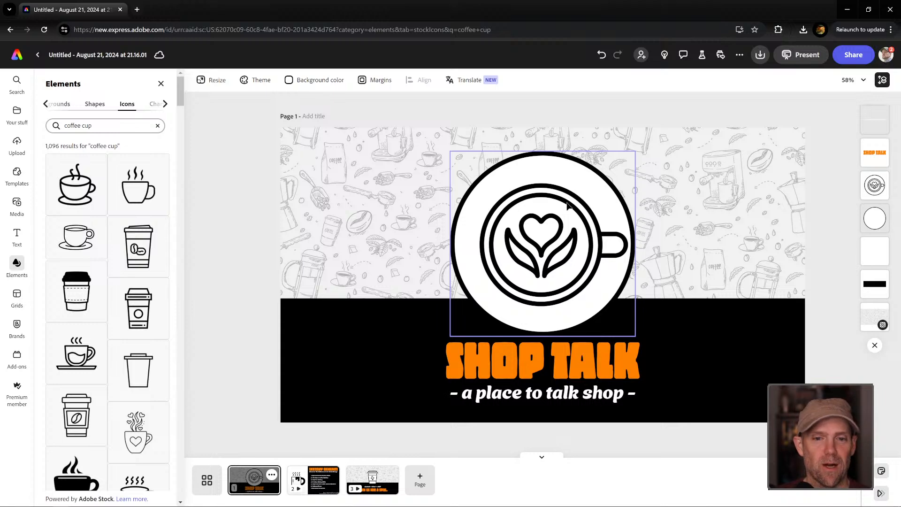
- Switch to the Adobe Express presentation and show all available shape elements, clearing the "coffee cup" search
drag(568, 208, 561, 159)
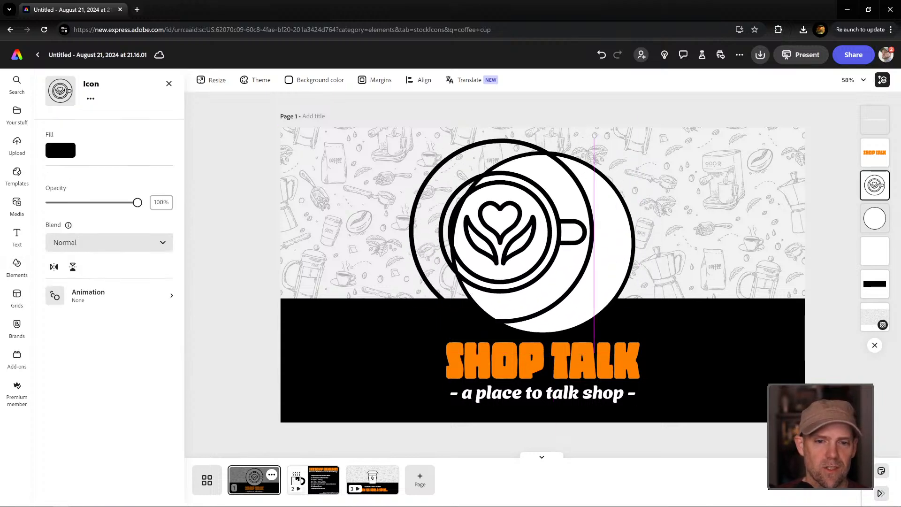
key(ctrl+z)
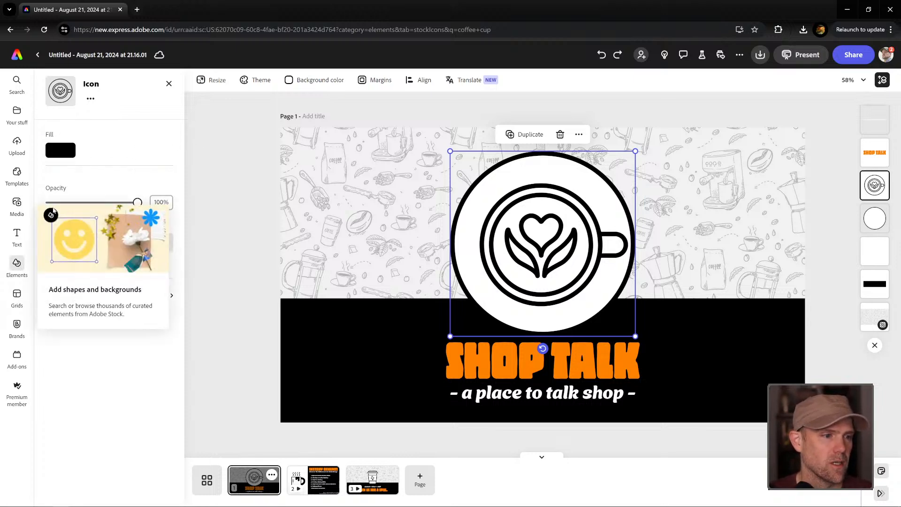
click(169, 84)
click(165, 104)
click(87, 105)
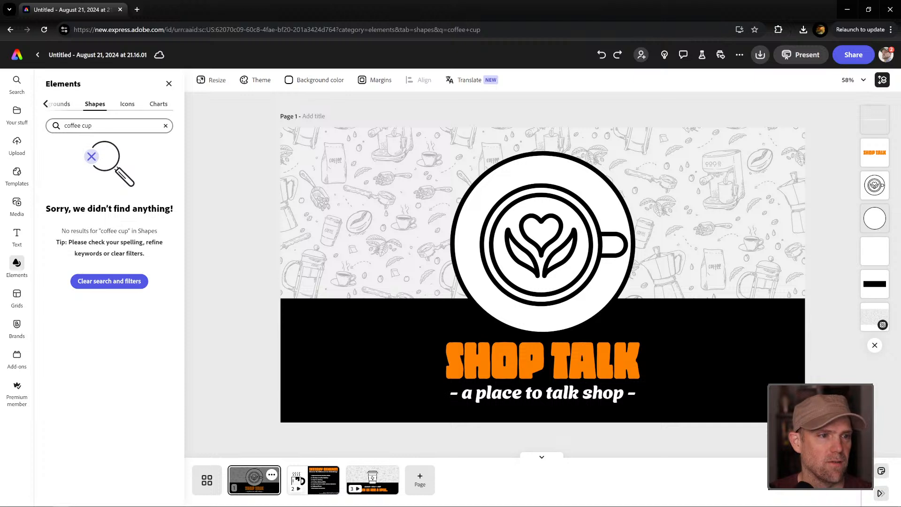
click(165, 126)
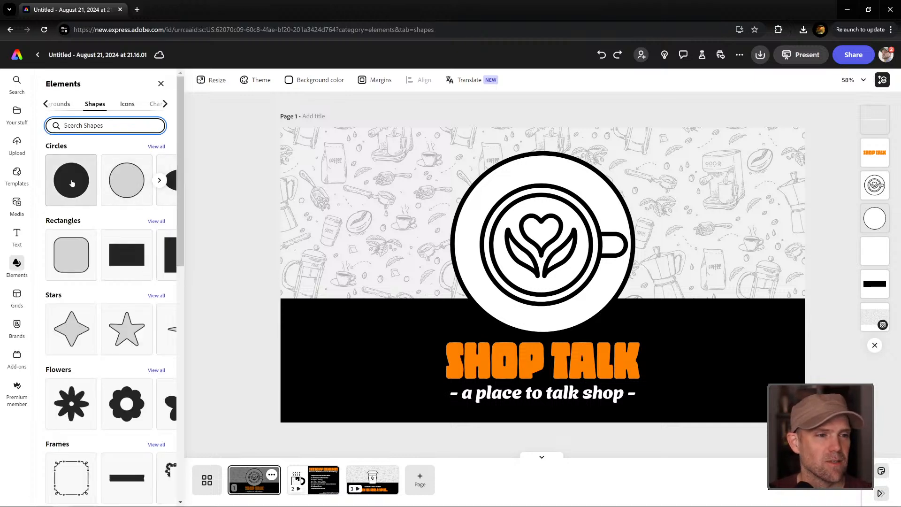
- Add a solid circle to page 1, sized and centered to cover the latte art inside the cup's inner ring
click(86, 199)
click(545, 278)
drag(547, 280, 539, 247)
drag(584, 287, 587, 291)
drag(549, 261, 553, 258)
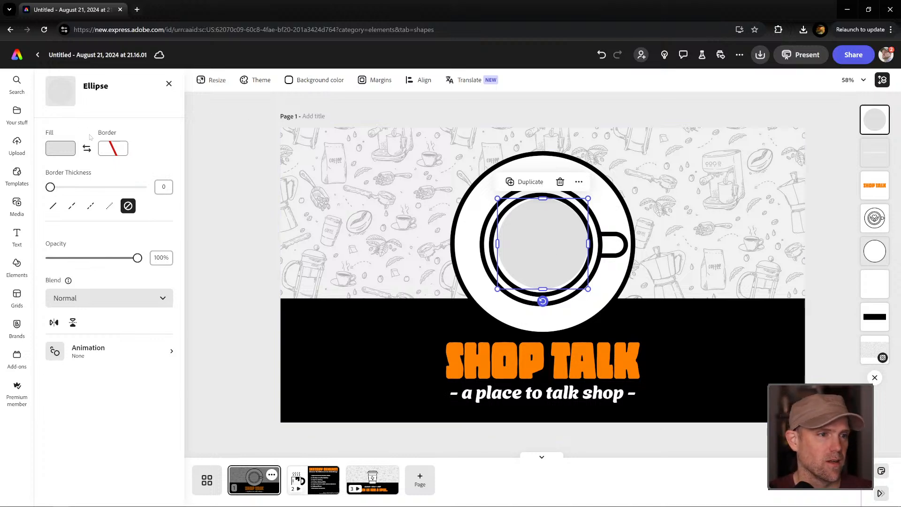
- Set the covering circle's fill to white, #FFFFFF, and deselect it
click(60, 148)
drag(130, 152, 71, 110)
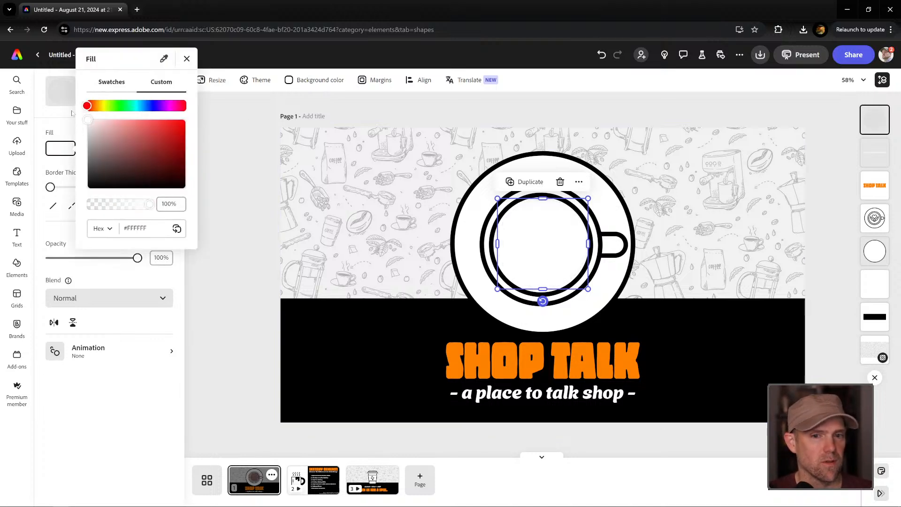
click(184, 59)
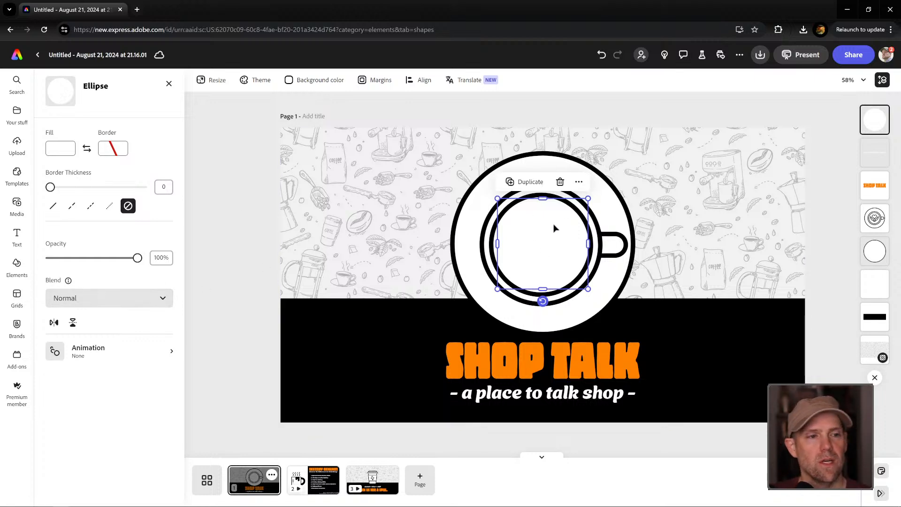
click(788, 242)
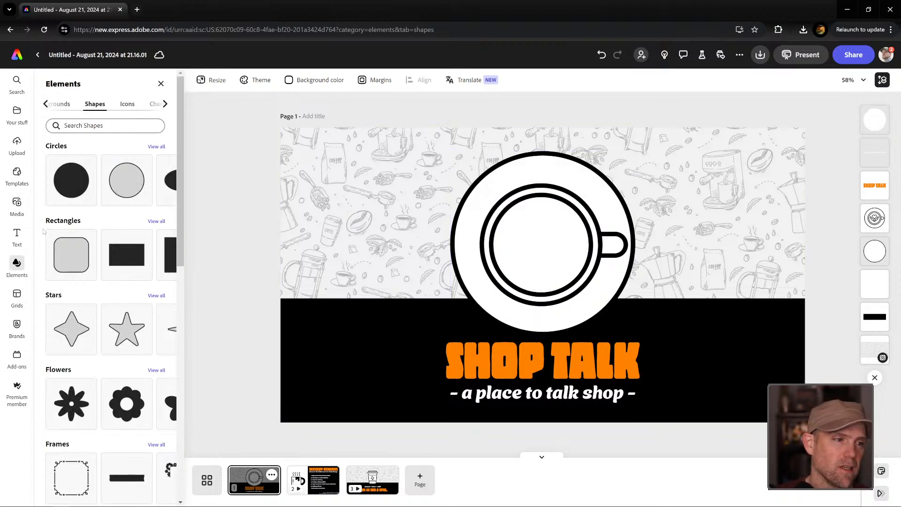
click(15, 143)
double_click(268, 78)
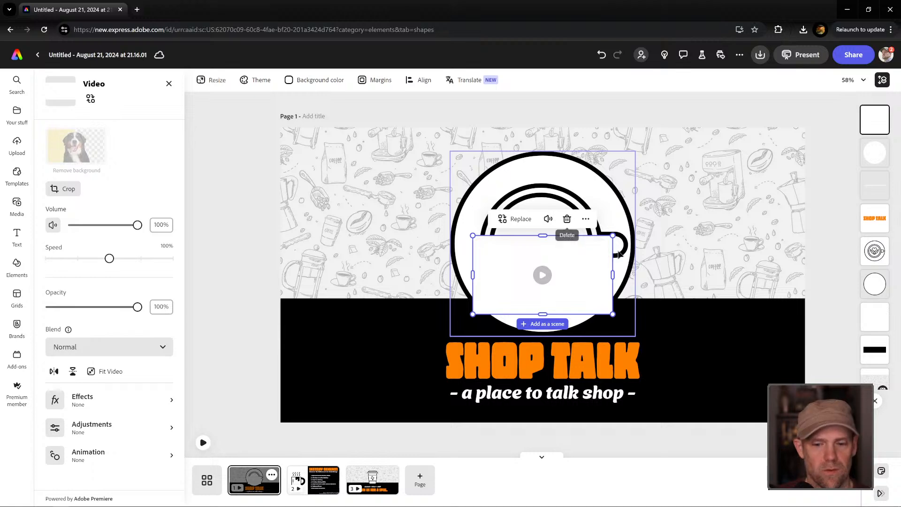
key(Delete)
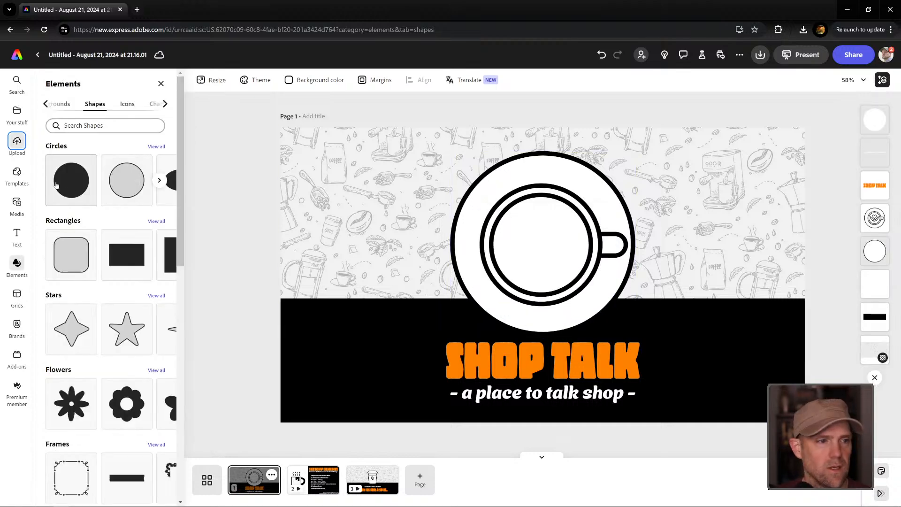
- Upload the latteart2 video from the AE_projects folder onto page 1
click(16, 142)
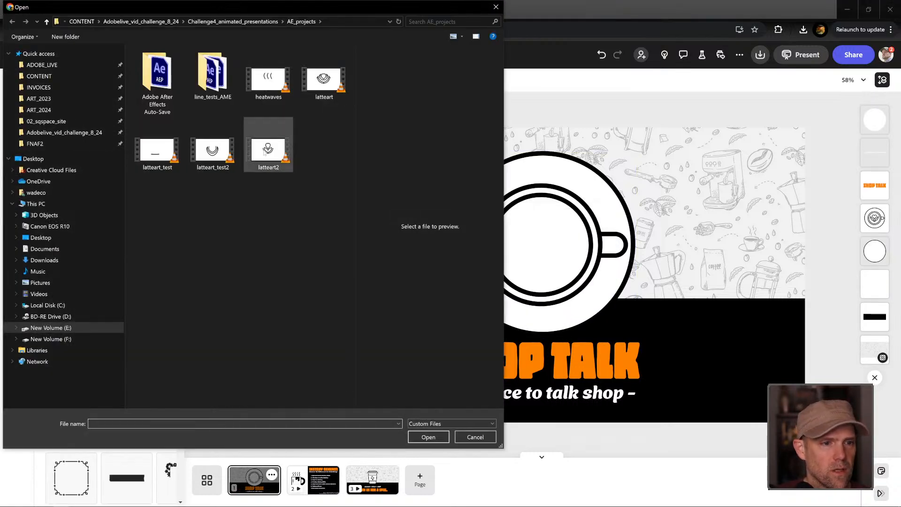
double_click(264, 154)
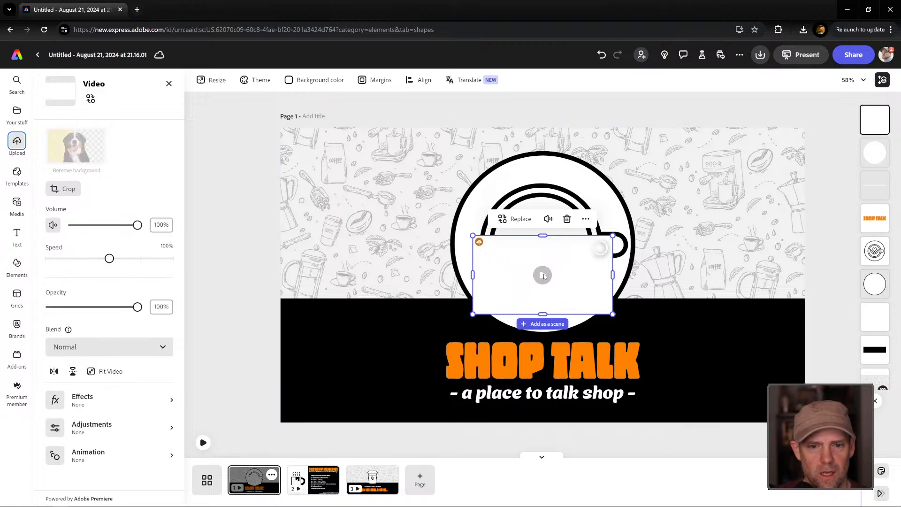
click(543, 275)
- Enlarge the latte-art video, place it over the coffee cup and set its blend mode to Multiply
drag(614, 238, 694, 162)
drag(653, 200, 641, 209)
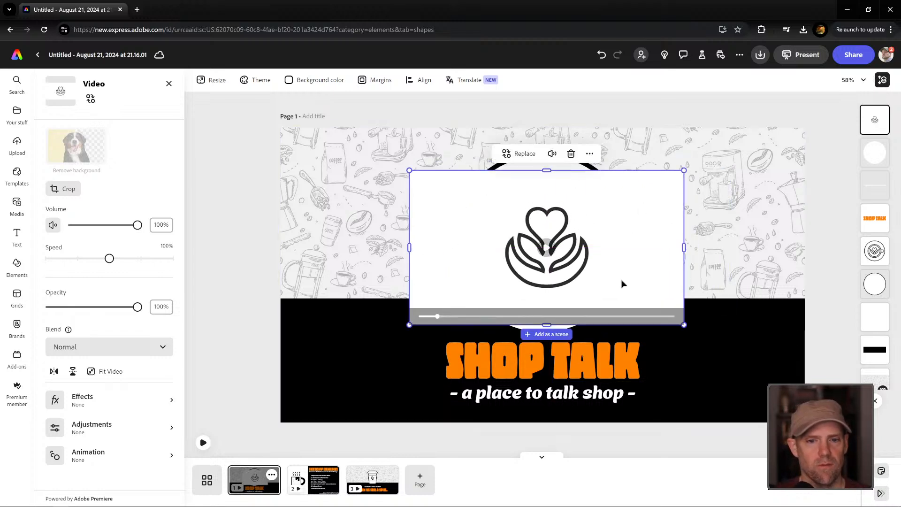
click(157, 348)
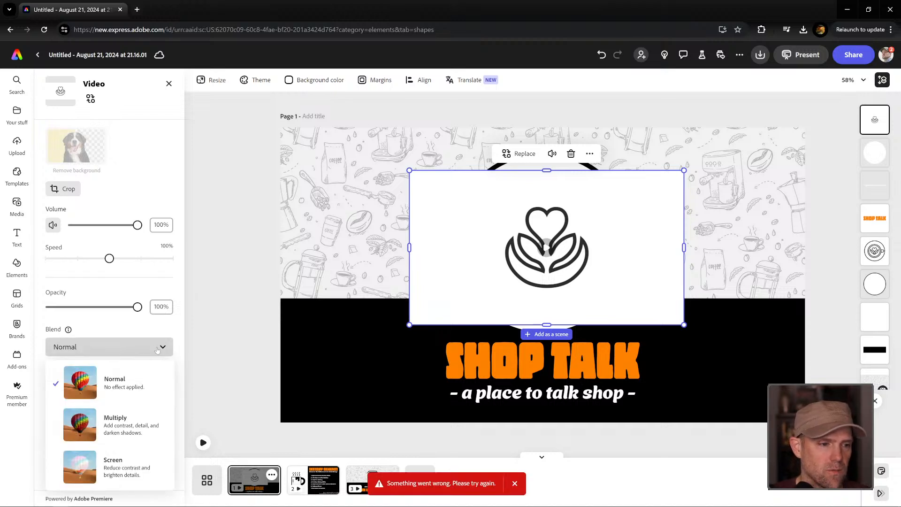
click(118, 425)
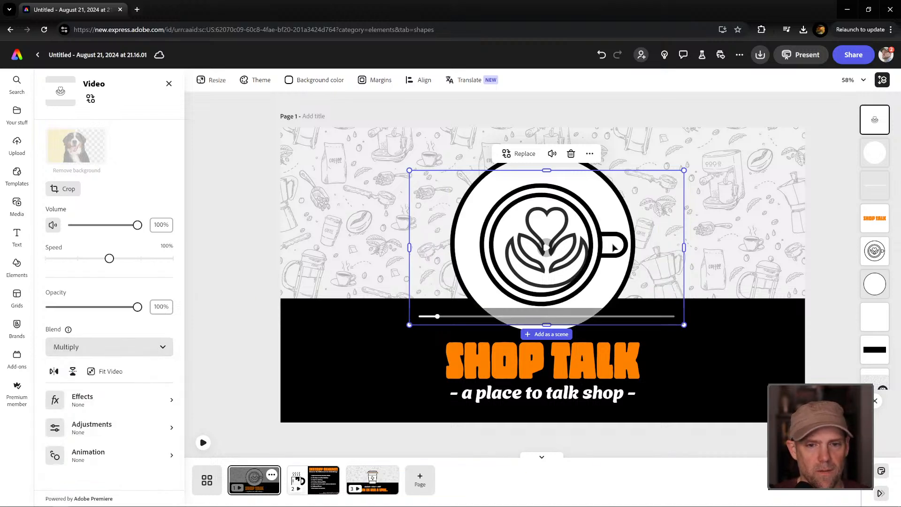
- Nudge the latte-art video slightly left so its drawing sits centered inside the cup's inner ring
drag(572, 257, 568, 257)
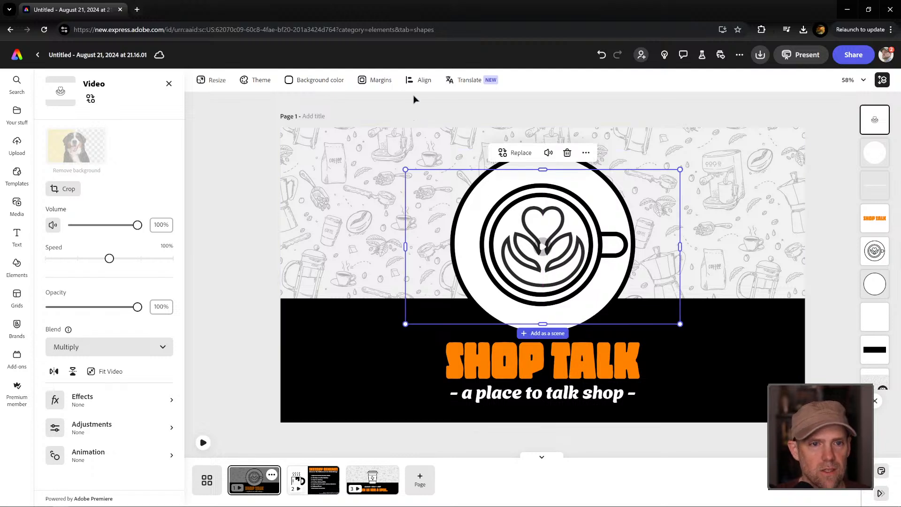
click(421, 83)
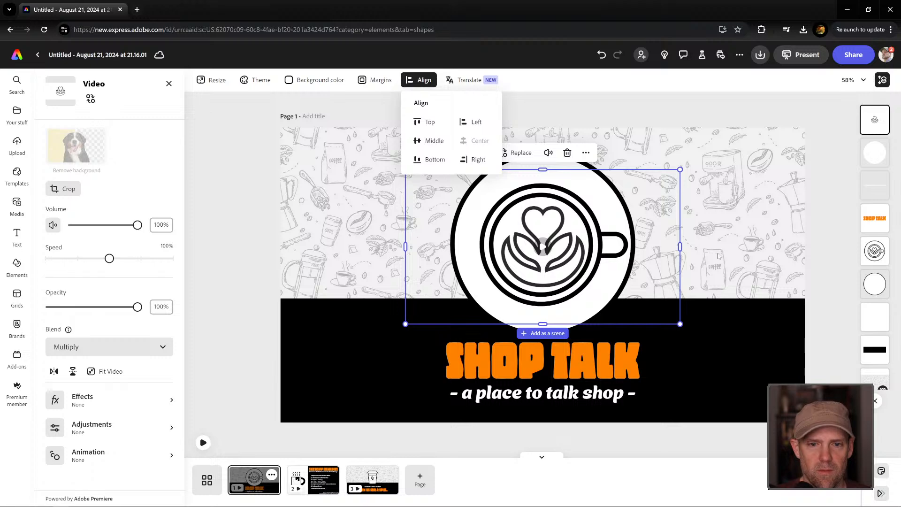
key(Escape)
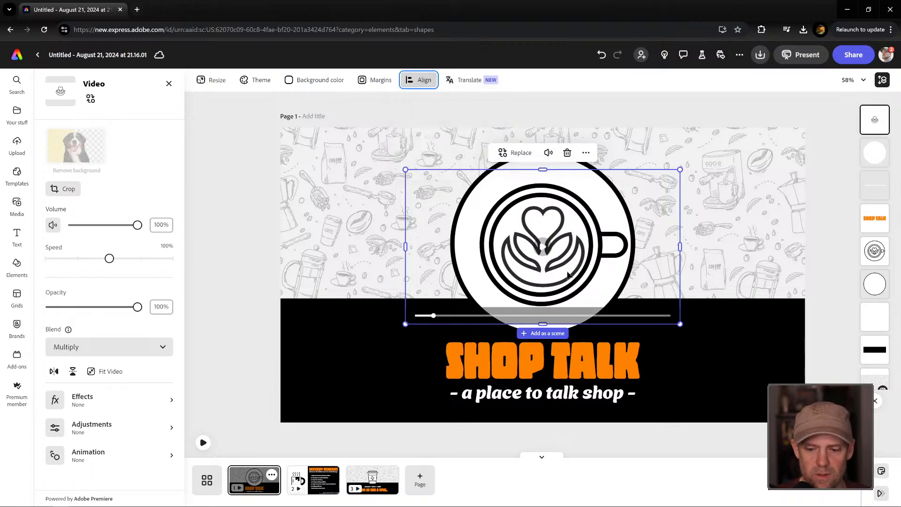
right_click(548, 254)
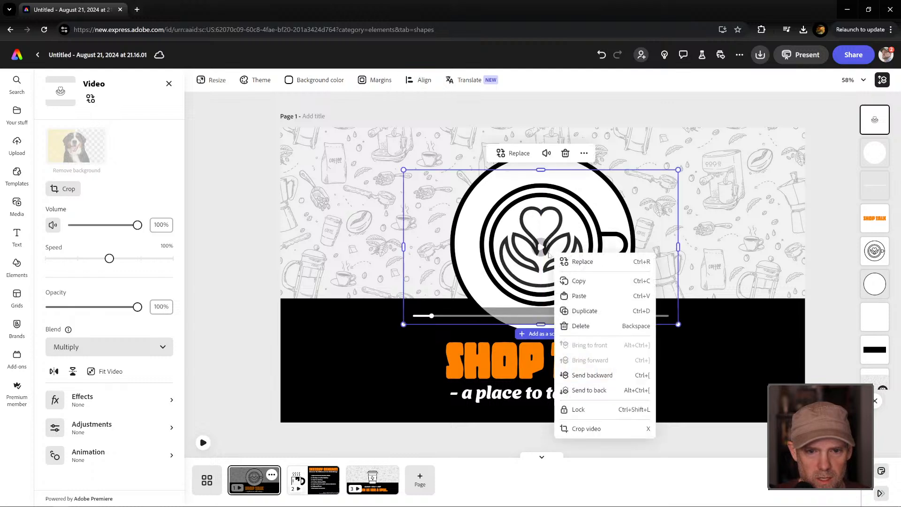
click(539, 256)
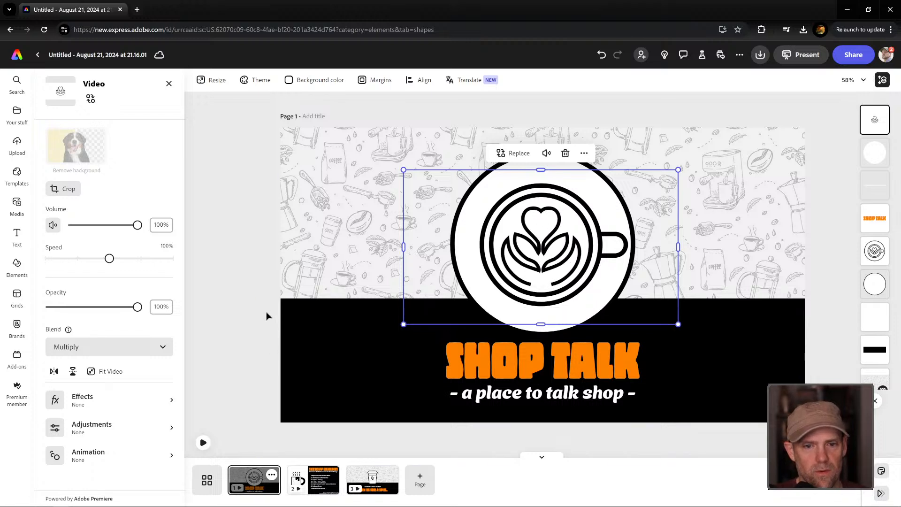
- Deselect the video and play the presentation from the first page
click(248, 292)
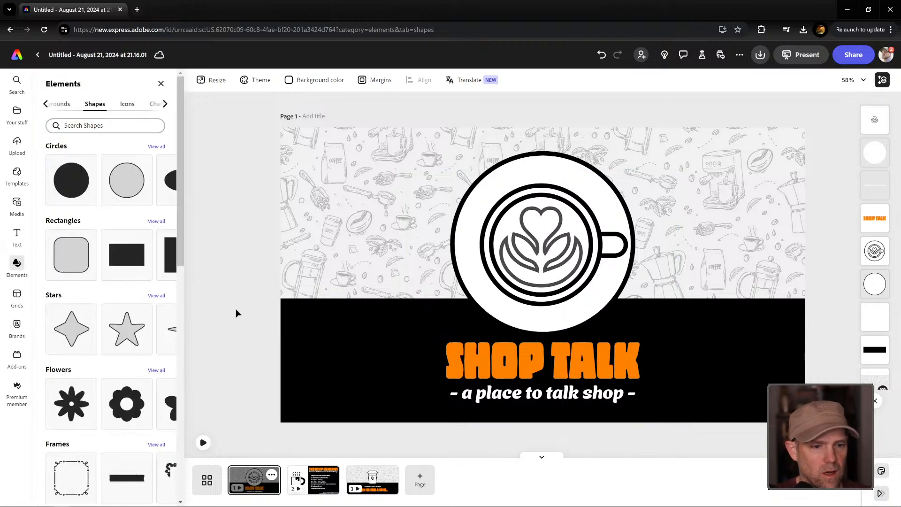
click(800, 54)
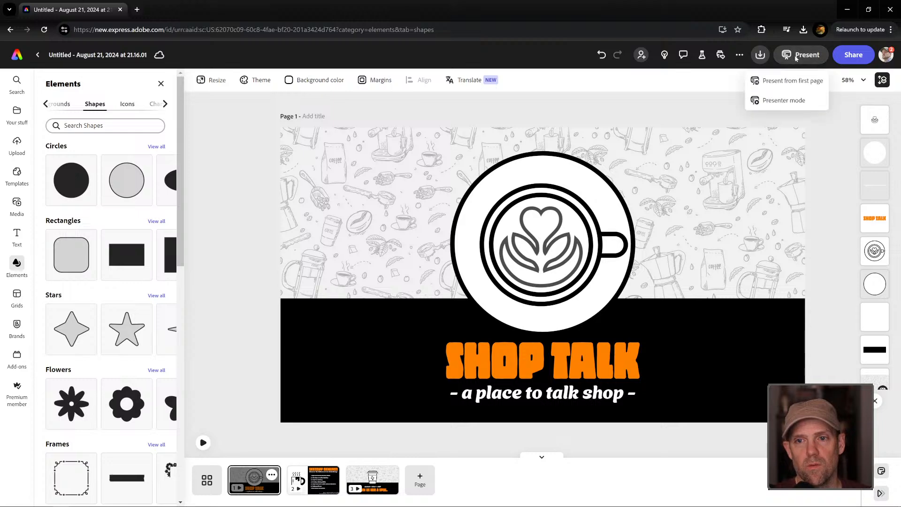
click(795, 82)
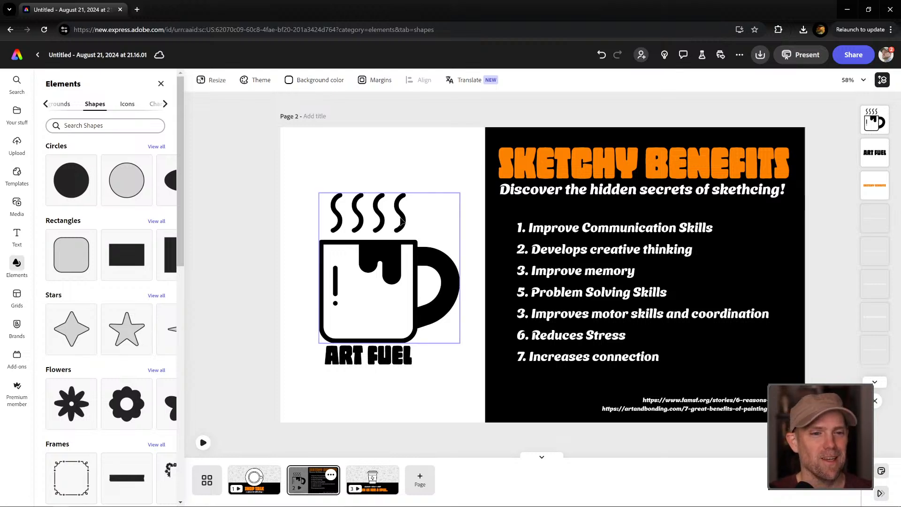
- Add a solid rectangle to page 2 and place it over the steam lines above the mug
click(881, 124)
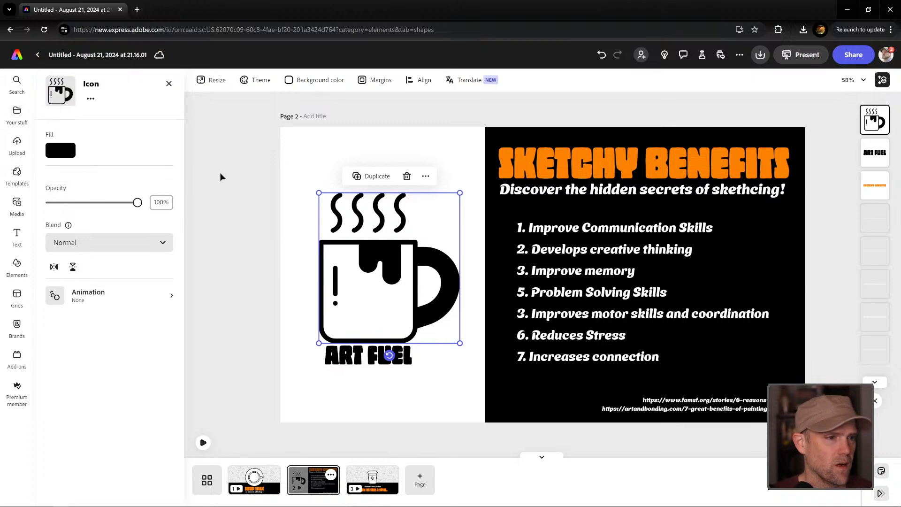
click(169, 84)
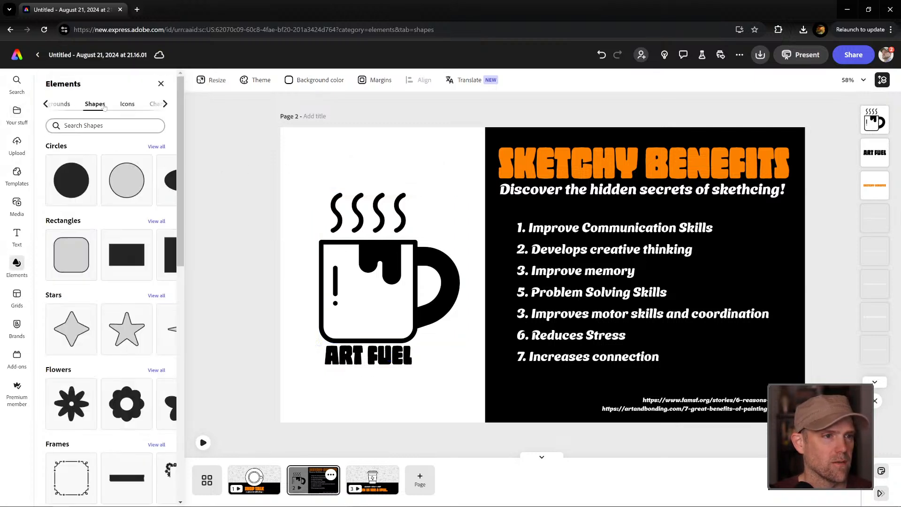
click(126, 254)
drag(512, 289, 373, 219)
- Set the covering rectangle's fill to white and deselect it
click(67, 151)
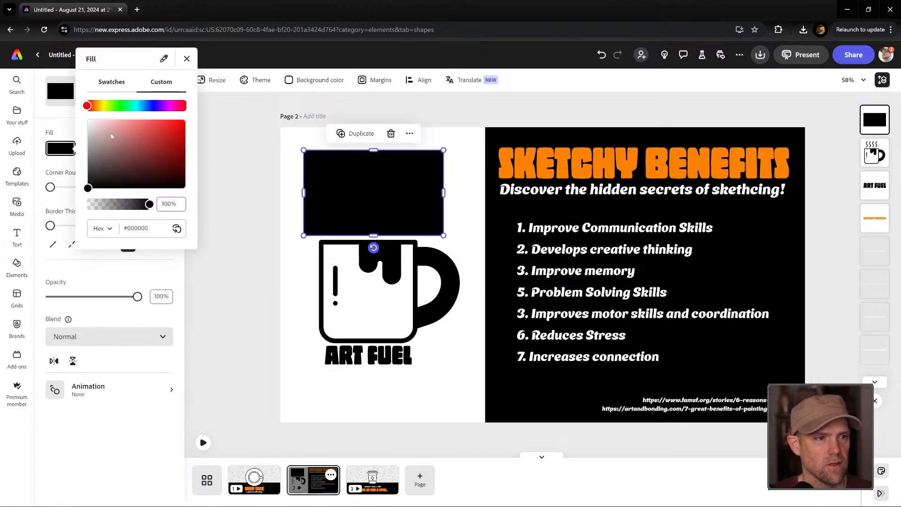
drag(112, 134, 87, 120)
click(186, 58)
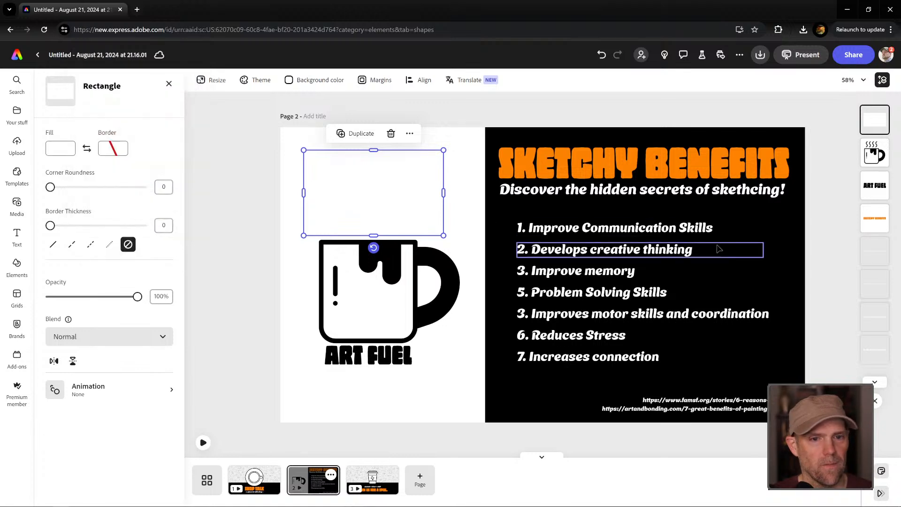
click(639, 101)
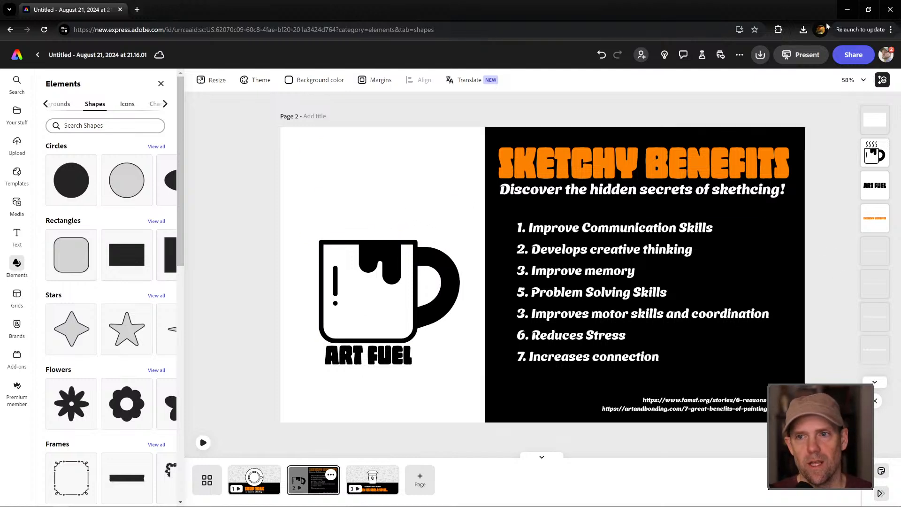
- Switch to After Effects and create a new 1920x1080, 29.97 fps composition lasting 30 seconds
key(alt+Tab)
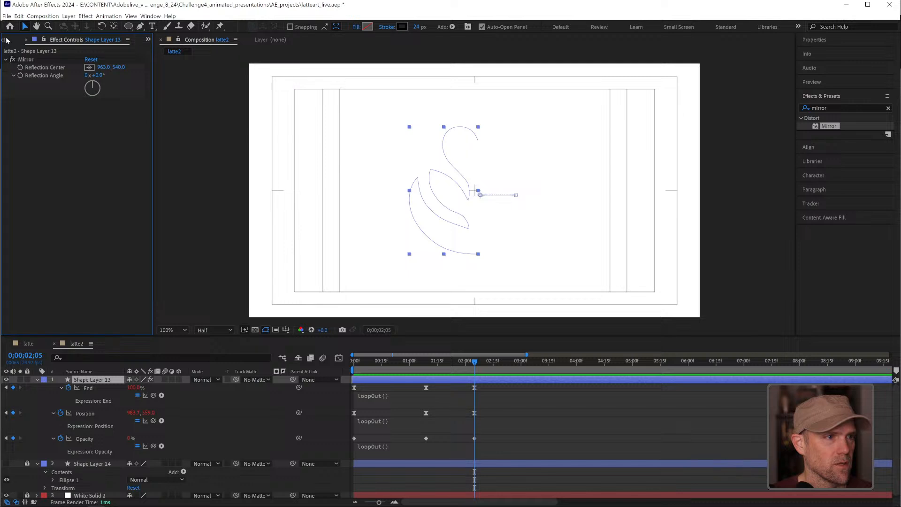
click(5, 40)
click(30, 331)
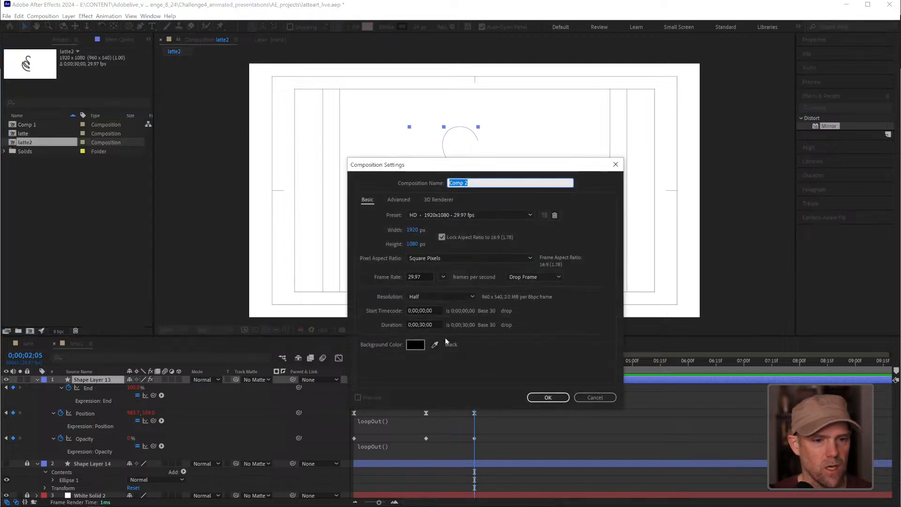
key(Return)
- Add a full-size white solid as the composition's background and lock its layer
key(ctrl+y)
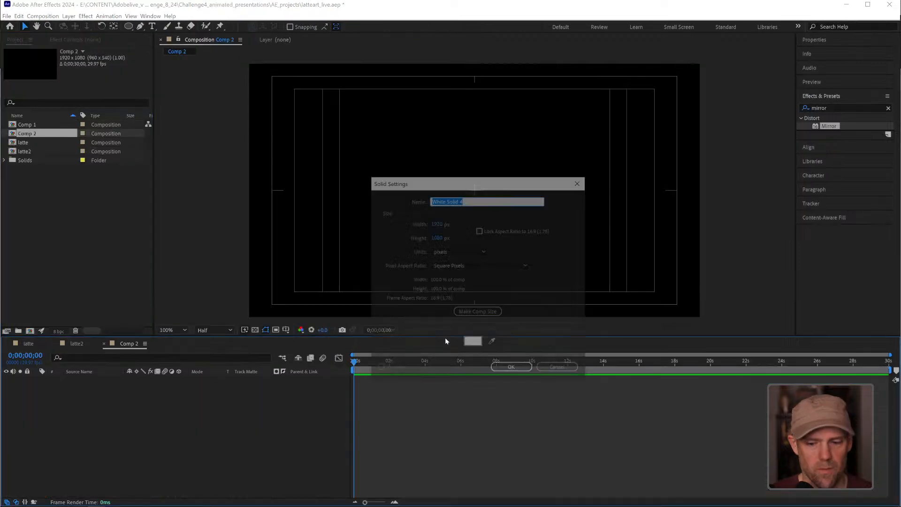
key(Return)
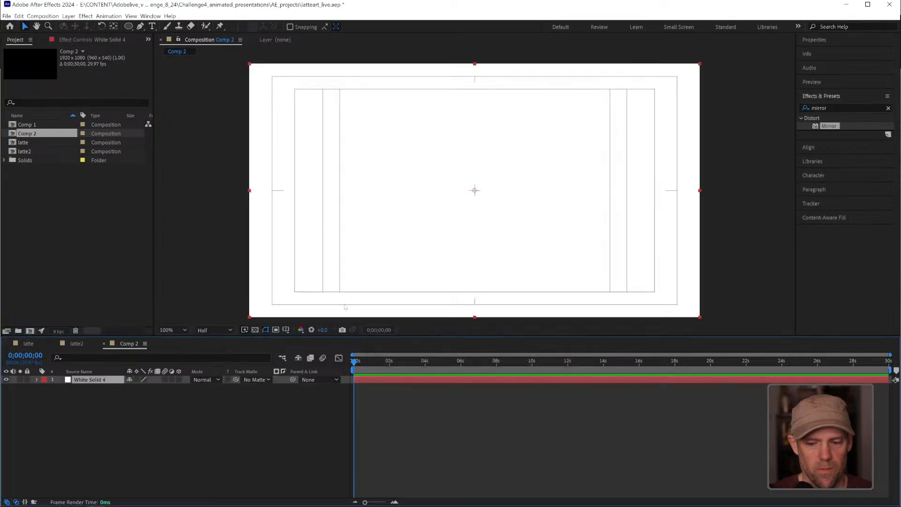
click(26, 379)
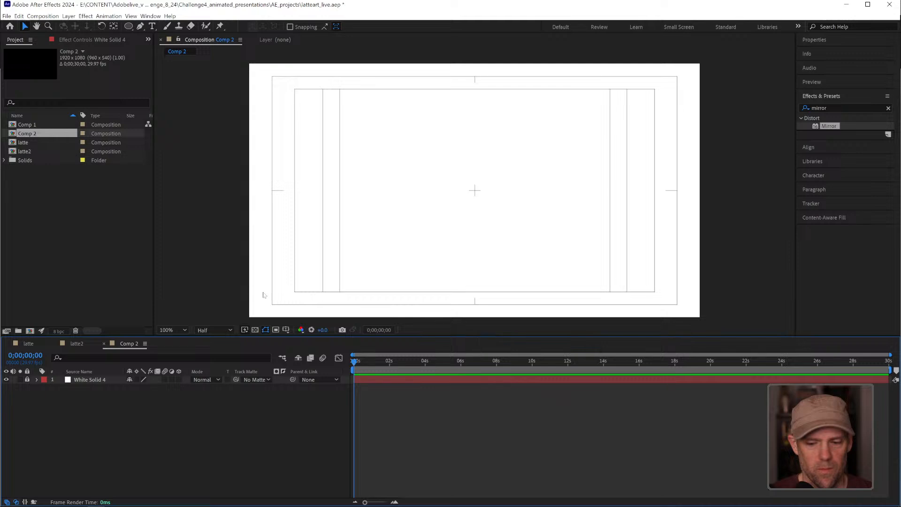
- Draw a vertical S-shaped steam line with three curved points through the composition's center, using the Pen tool and a 24 px black stroke
click(140, 26)
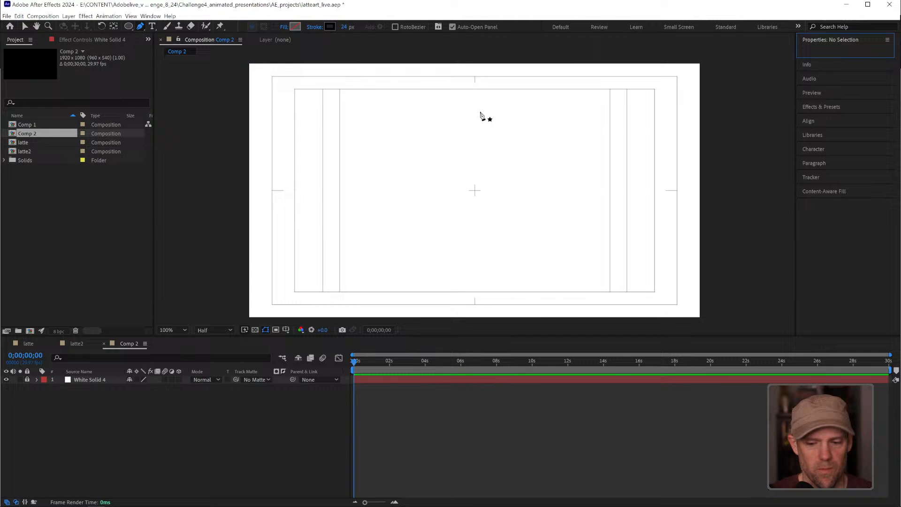
drag(487, 117, 473, 136)
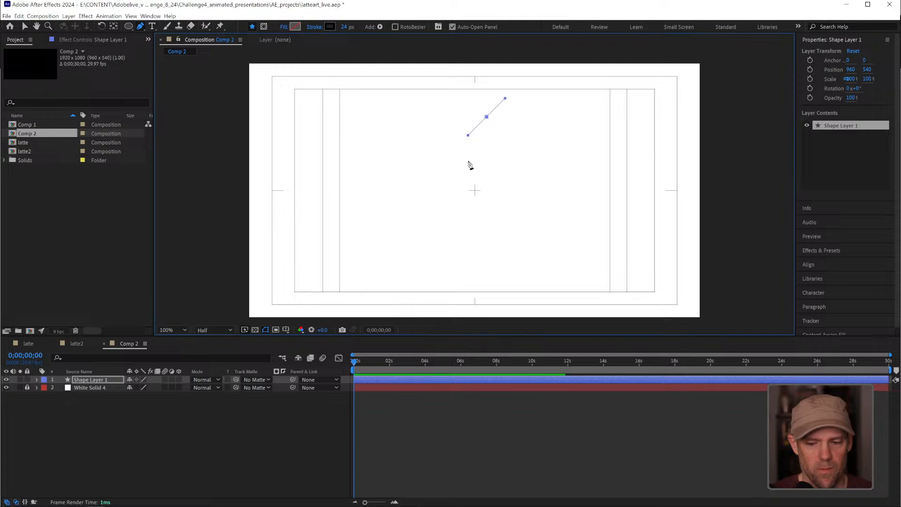
key(ctrl+z)
drag(476, 113, 455, 135)
drag(476, 180, 484, 198)
mouse_move(477, 242)
mouse_down()
mouse_move(464, 250)
mouse_move(465, 260)
mouse_up()
key(ctrl+z)
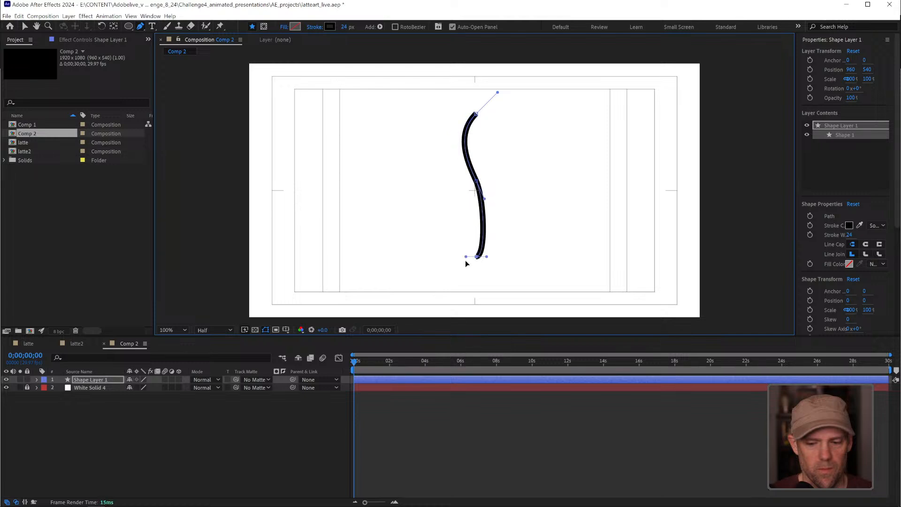
key(ctrl+z)
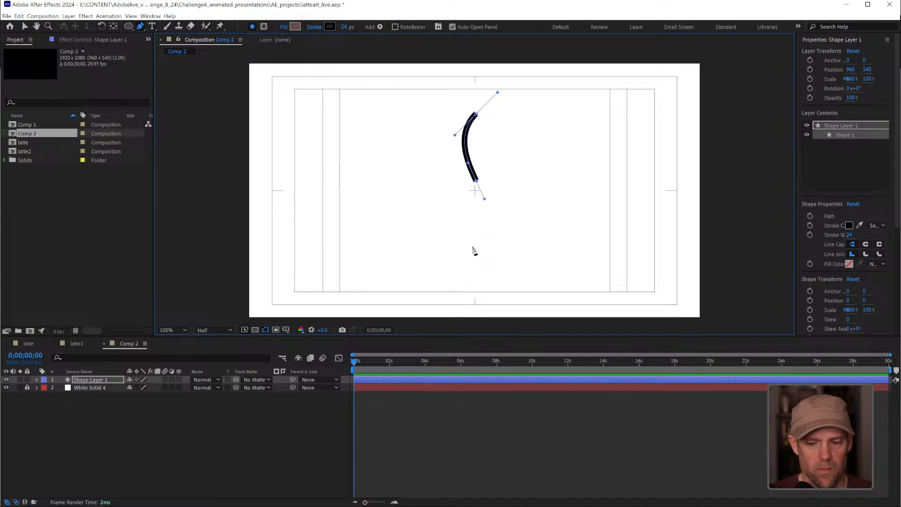
mouse_move(476, 243)
mouse_down()
mouse_move(465, 255)
mouse_move(472, 247)
mouse_up()
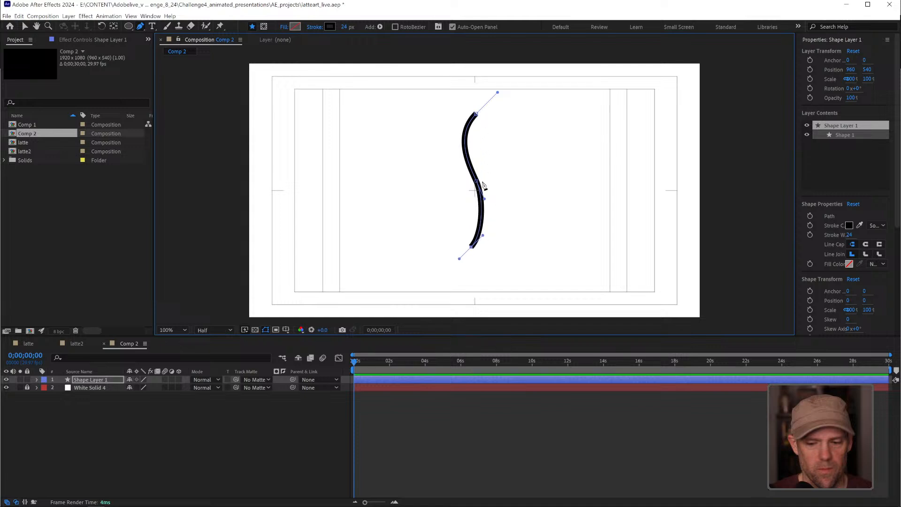
drag(476, 181, 477, 179)
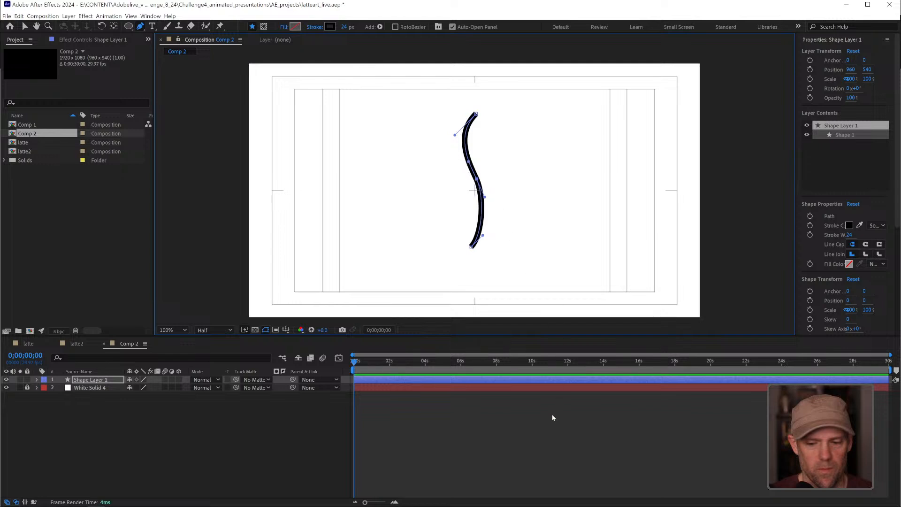
- Expand the steam line's shape contents, extend the lower handle of its middle point to smooth the curve, and deselect it
click(62, 424)
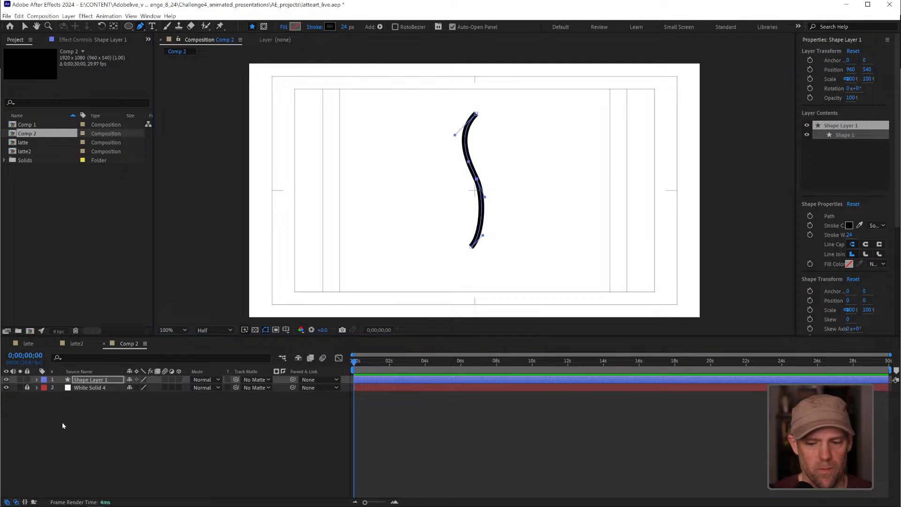
click(37, 380)
click(45, 388)
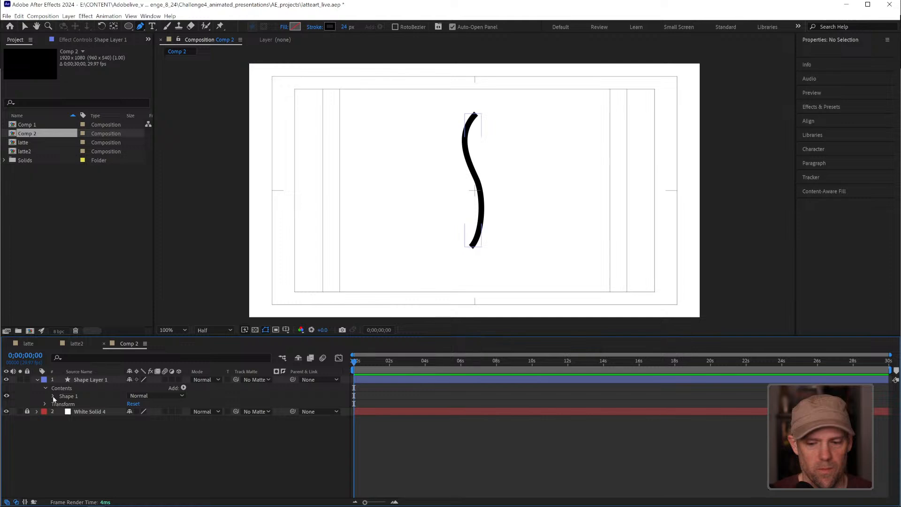
click(54, 396)
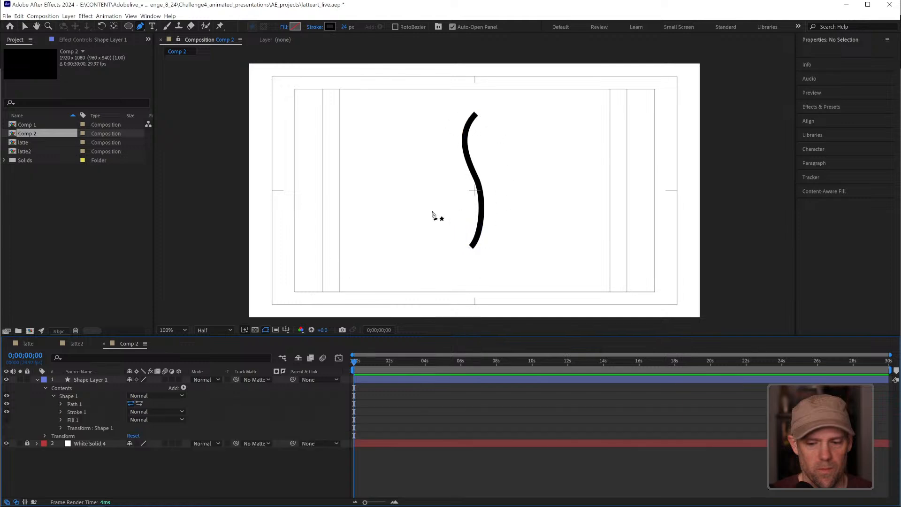
click(89, 379)
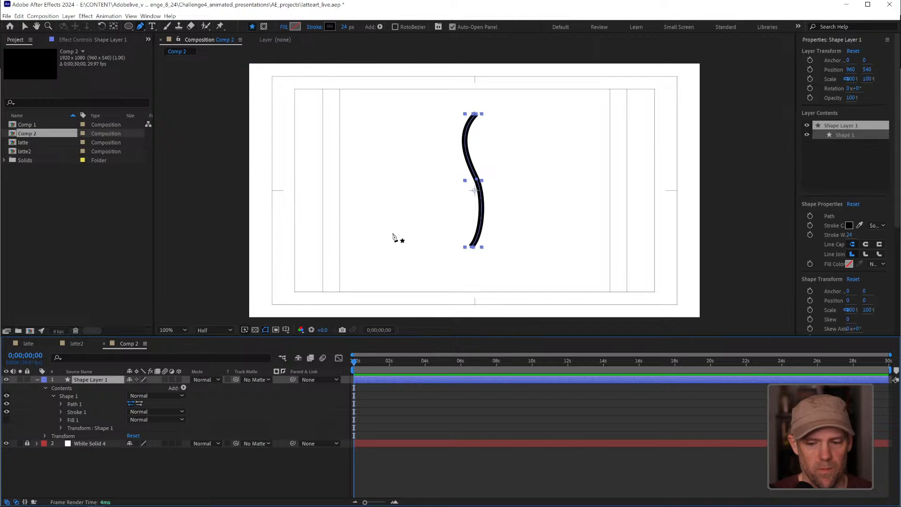
click(476, 181)
drag(483, 197, 486, 204)
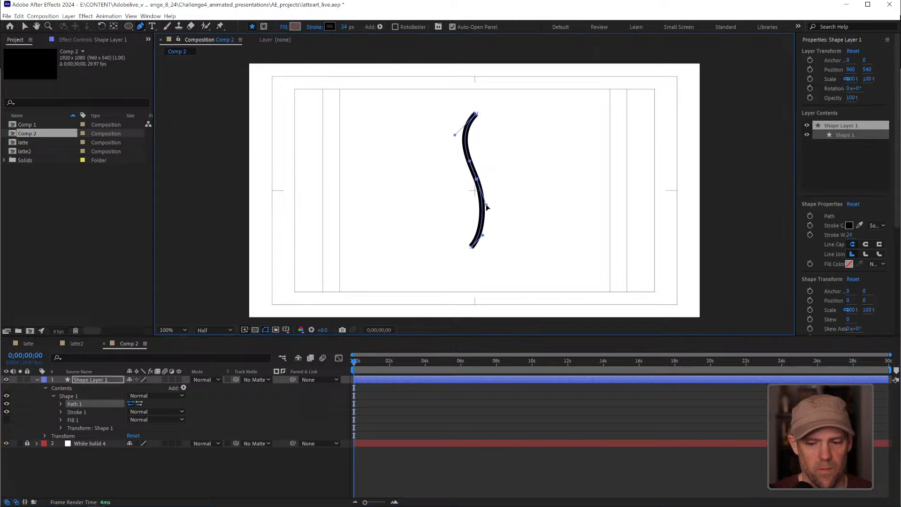
click(463, 456)
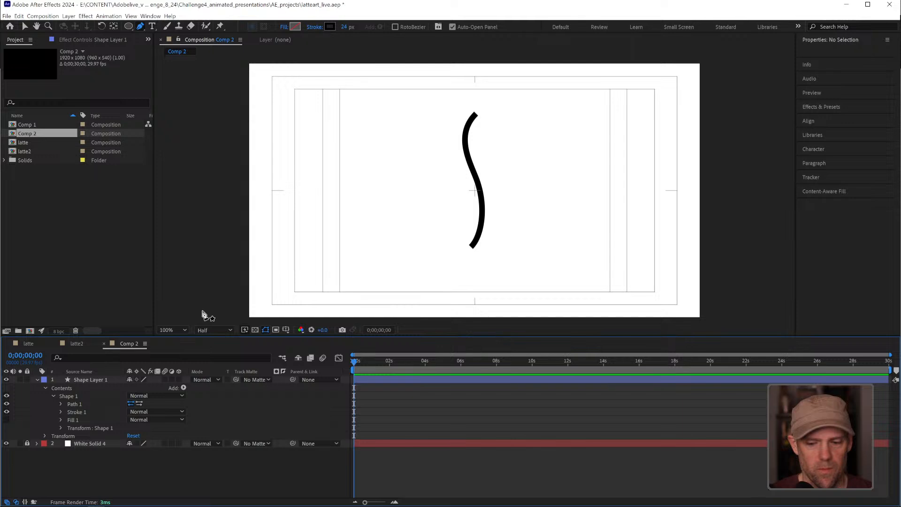
- Set the steam line's stroke to Round Cap and add Trim Paths to its shape layer
click(61, 412)
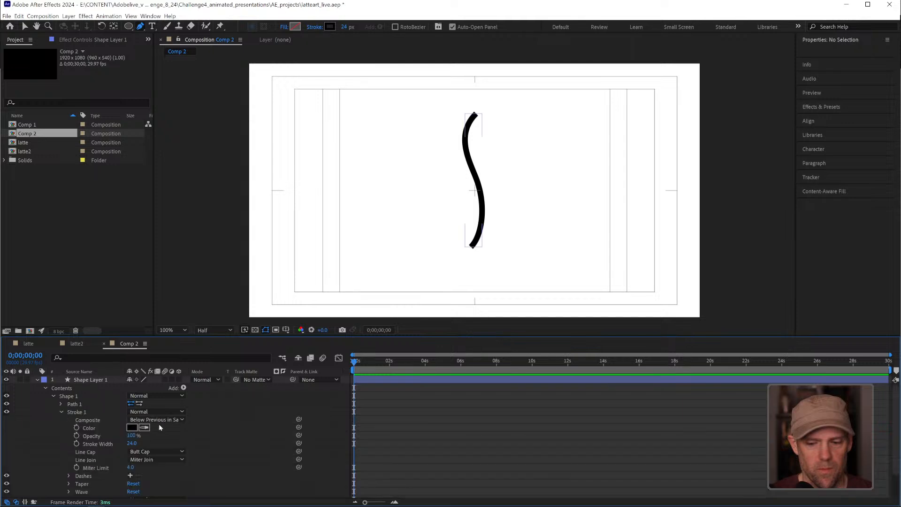
click(180, 452)
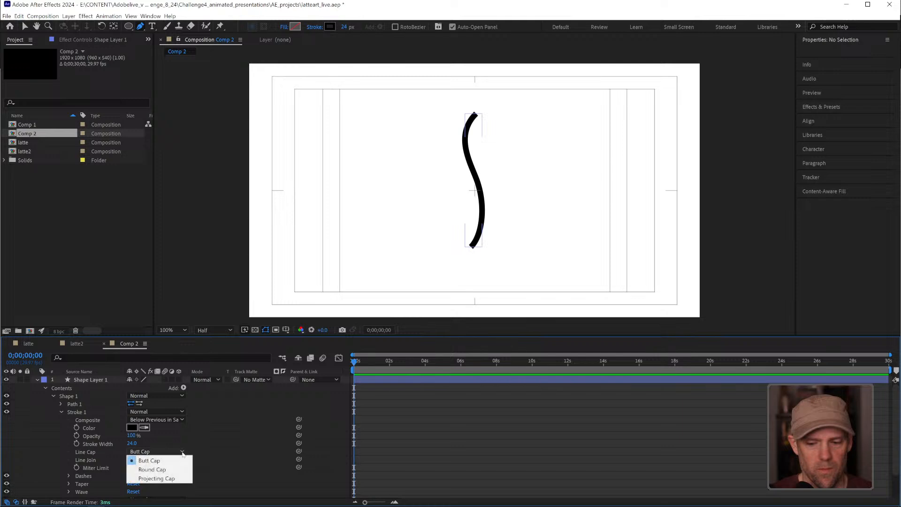
click(168, 469)
click(576, 430)
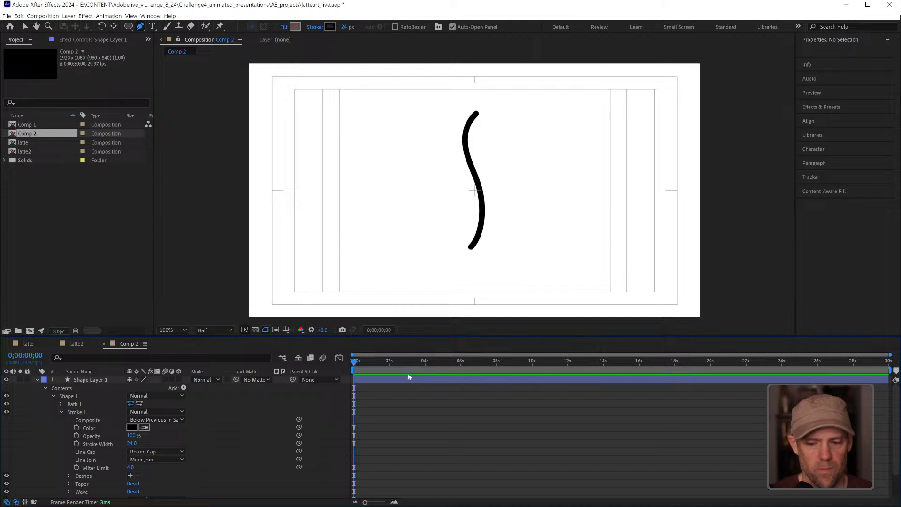
click(184, 388)
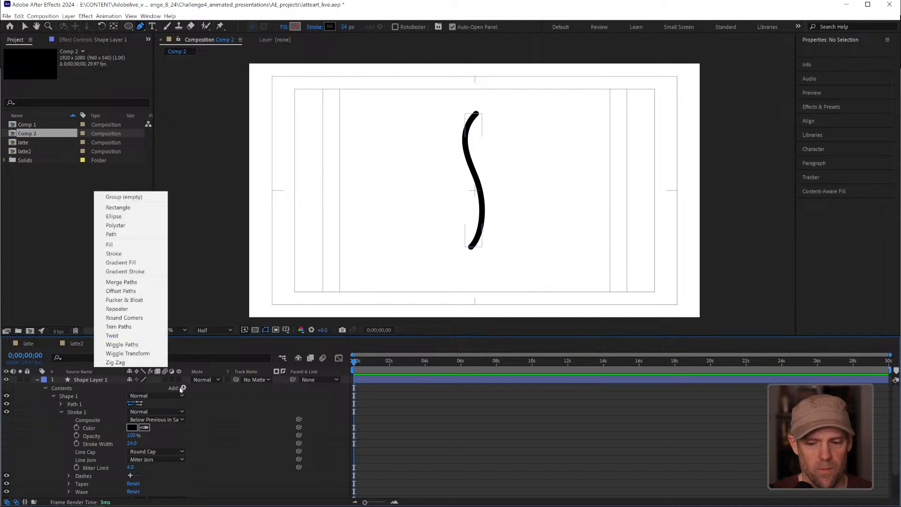
click(134, 327)
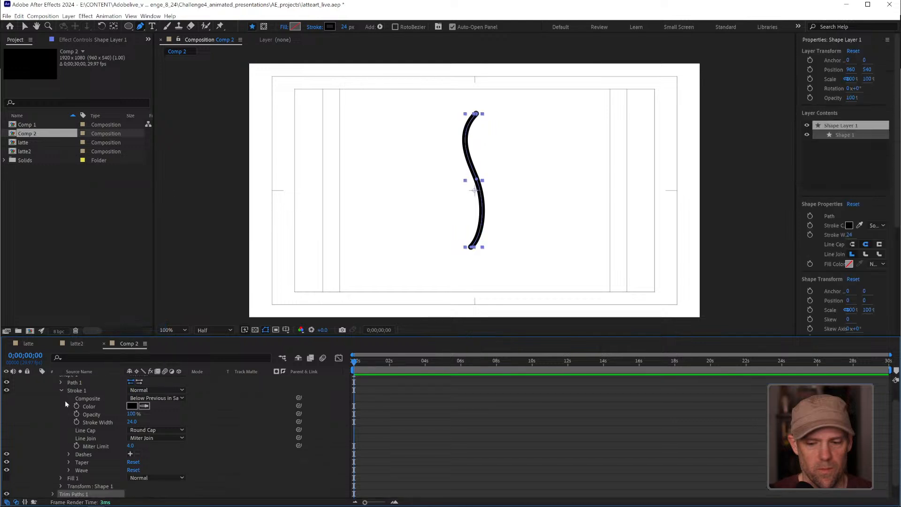
- Keyframe the steam line's Trim Paths Start from 100% at 0;00;00;00 to 0% at 0;00;00;17
click(51, 494)
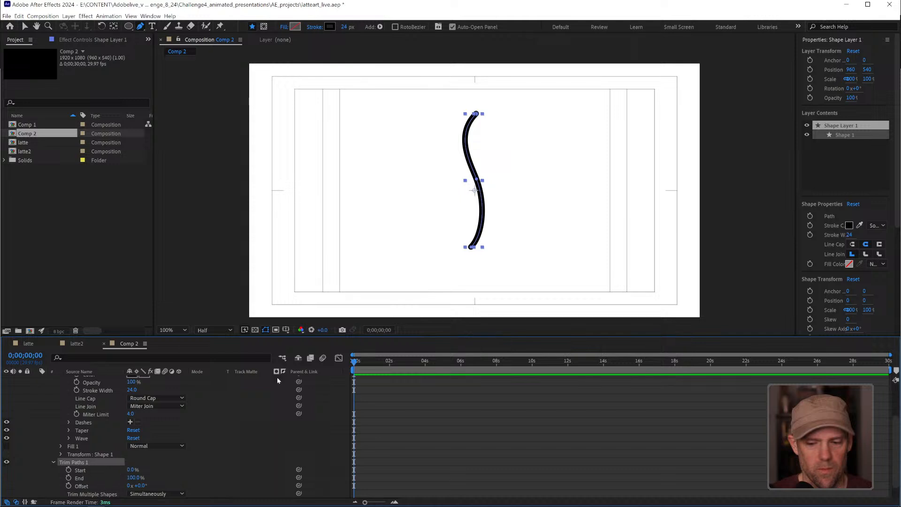
click(69, 469)
drag(362, 364, 372, 364)
drag(369, 502, 380, 502)
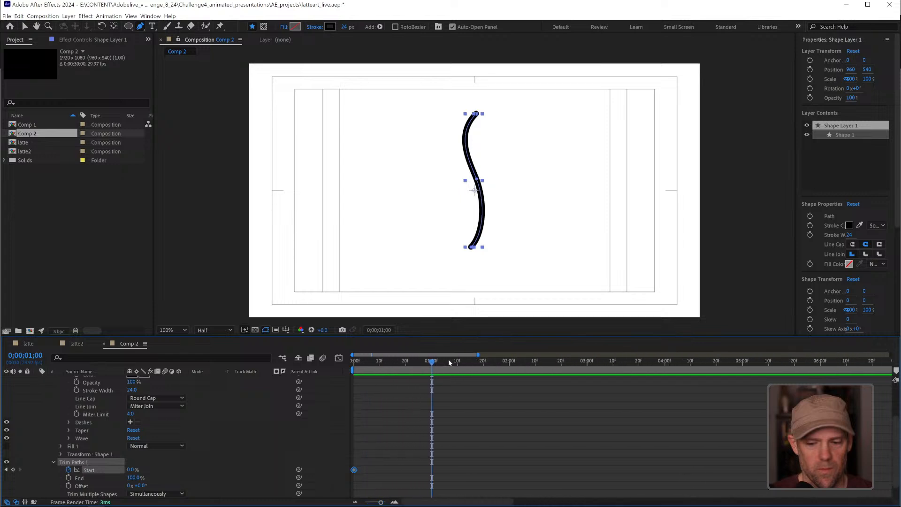
drag(421, 366, 398, 364)
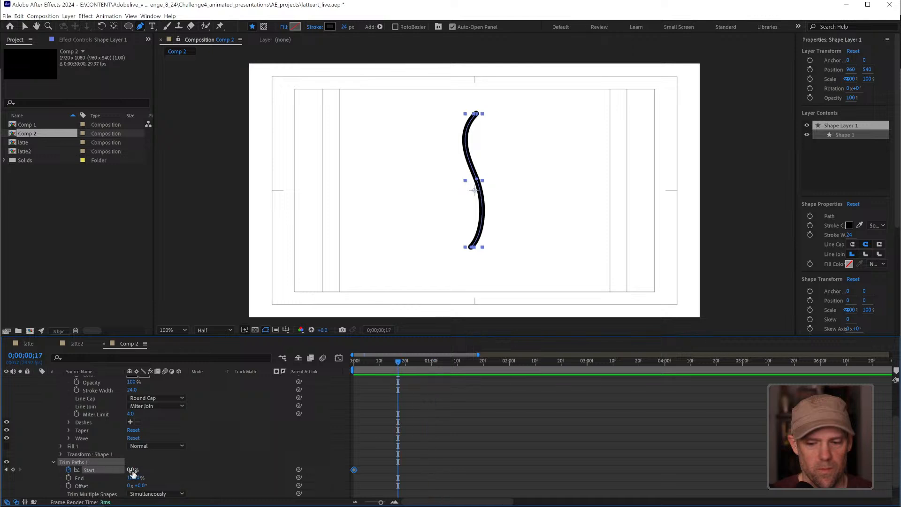
mouse_move(132, 469)
mouse_down()
mouse_move(173, 467)
mouse_move(96, 470)
mouse_move(233, 458)
mouse_up()
key(Home)
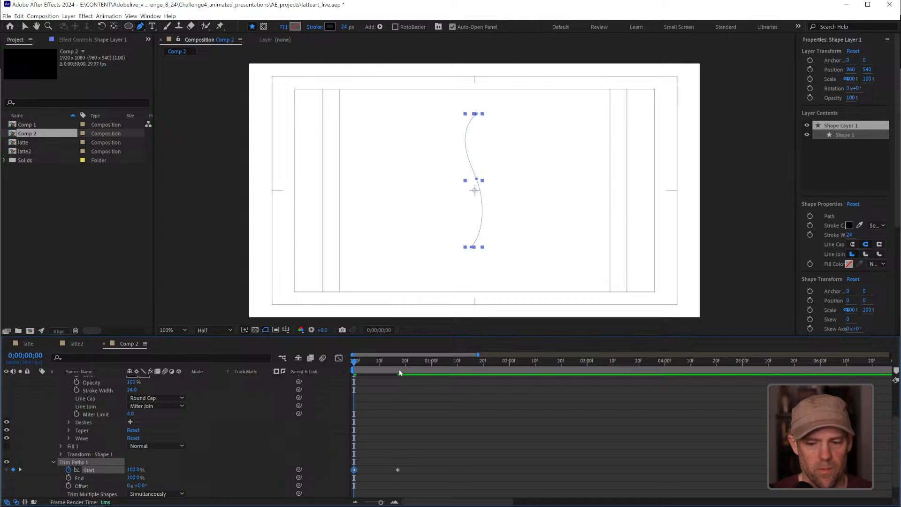
drag(393, 363, 398, 365)
mouse_move(133, 469)
mouse_down()
mouse_move(148, 469)
mouse_move(111, 469)
mouse_up()
- Scrub and play back the steam line drawing on from its lower end over the first 17 frames
key(space)
drag(357, 362, 398, 362)
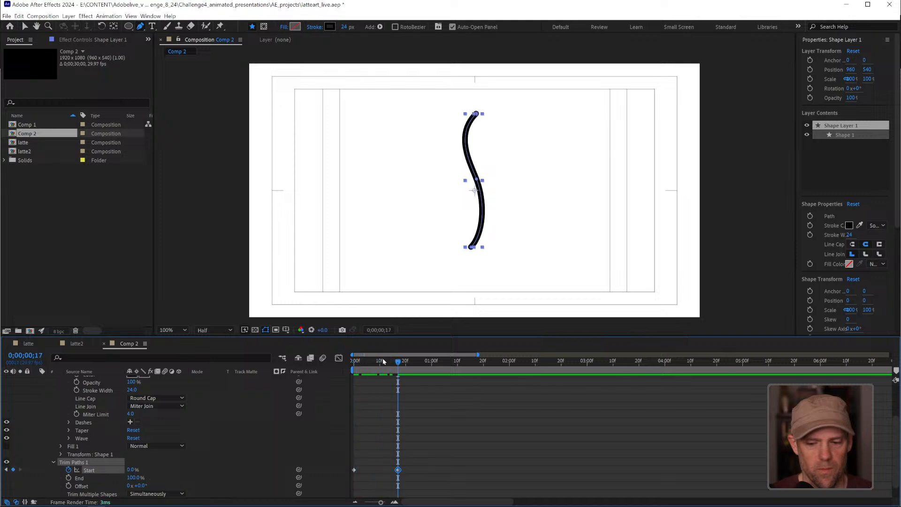
key(Home)
drag(360, 365, 397, 376)
key(space)
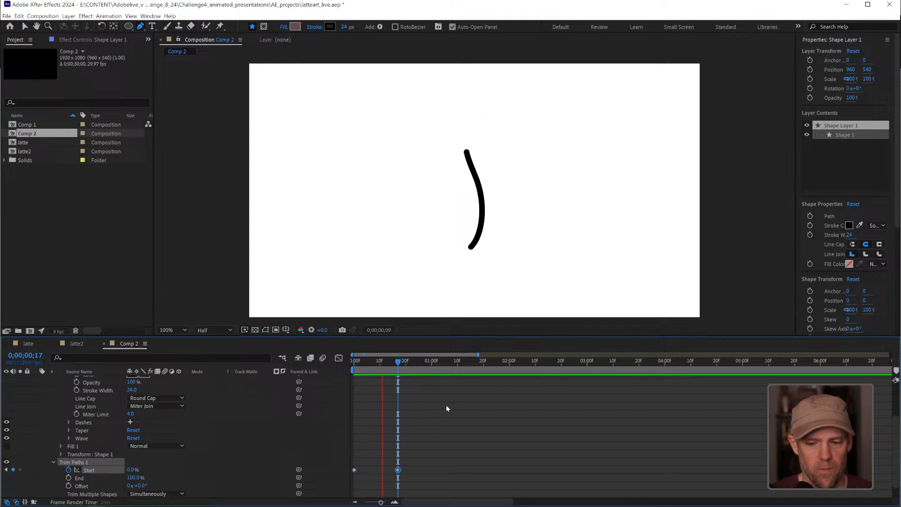
key(space)
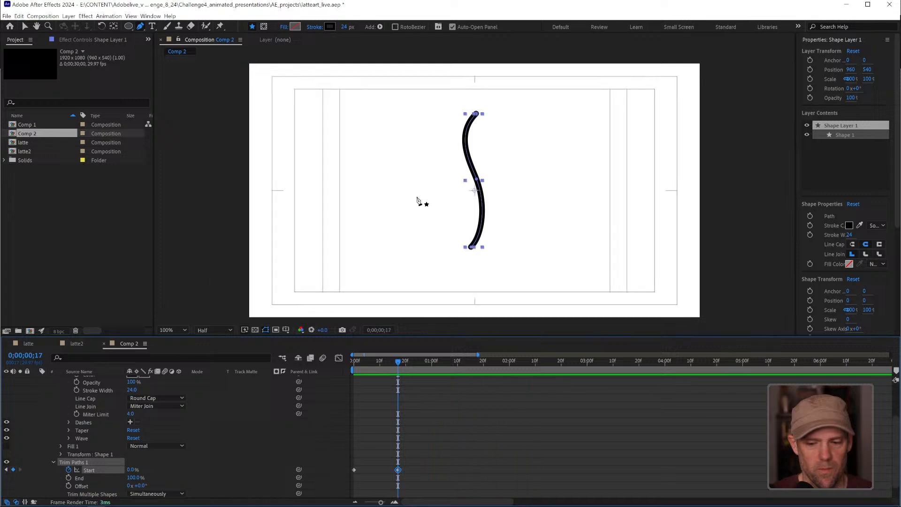
- Expand the steam line's shape contents, slightly shorten the lower handle of its top point to soften the upper curve, and deselect it
key(a)
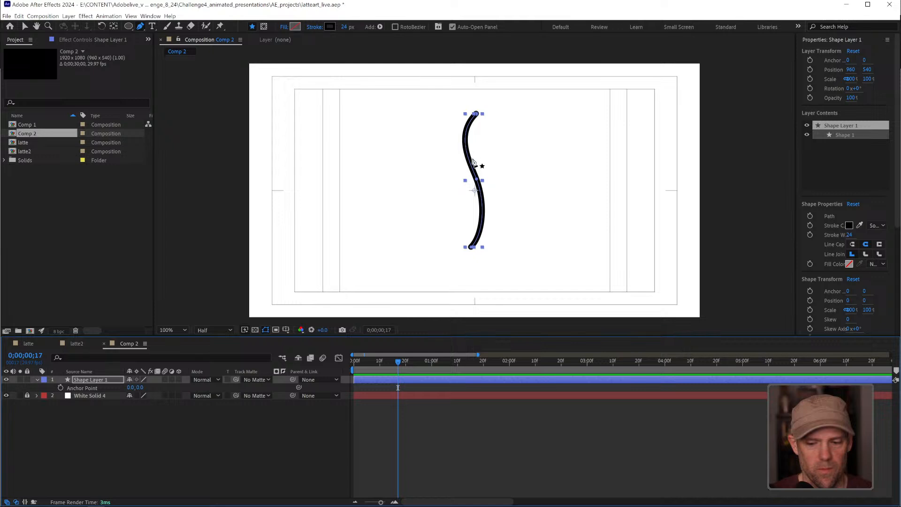
key(v)
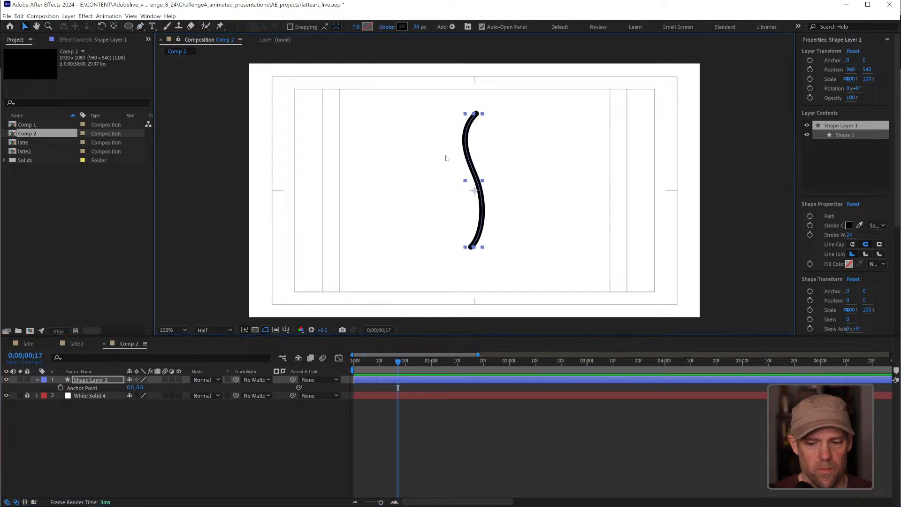
click(38, 380)
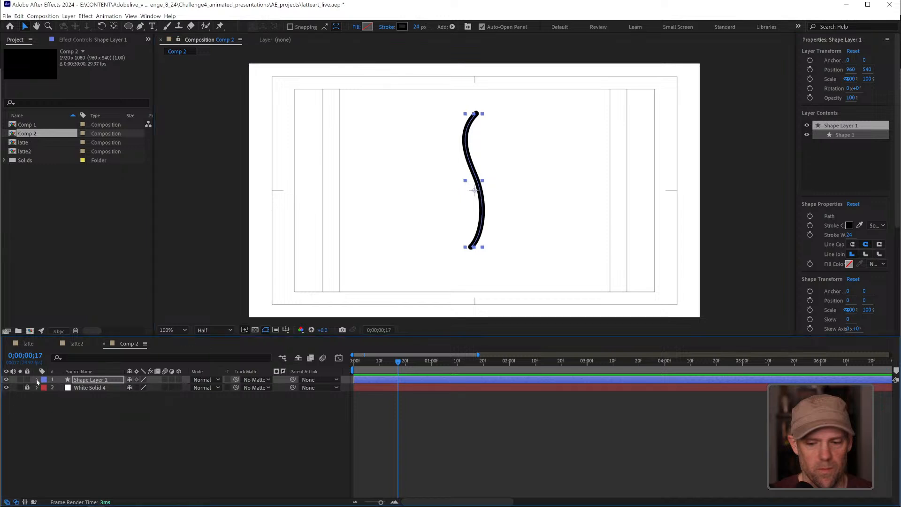
click(38, 381)
click(45, 388)
click(68, 396)
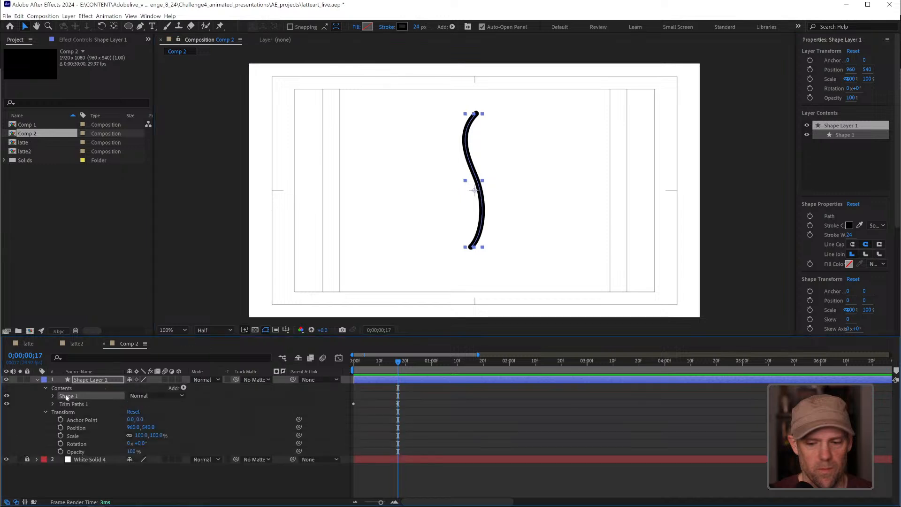
click(475, 115)
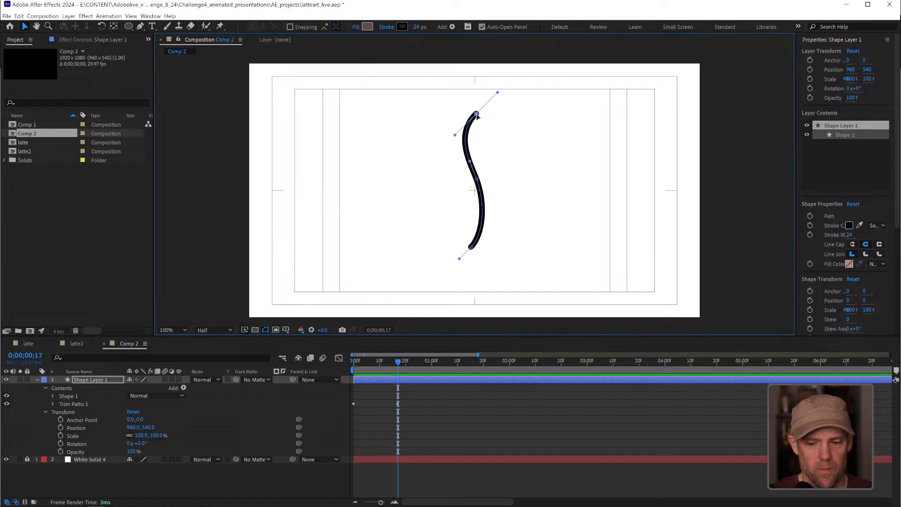
drag(455, 135, 460, 136)
click(306, 432)
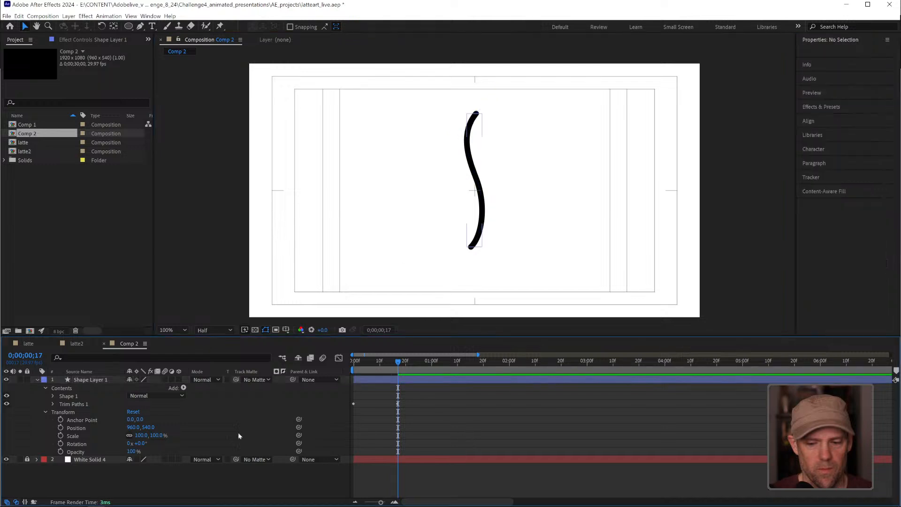
- Expand the steam line's Trim Paths properties and play back the adjusted line's animation from the first frame
click(83, 381)
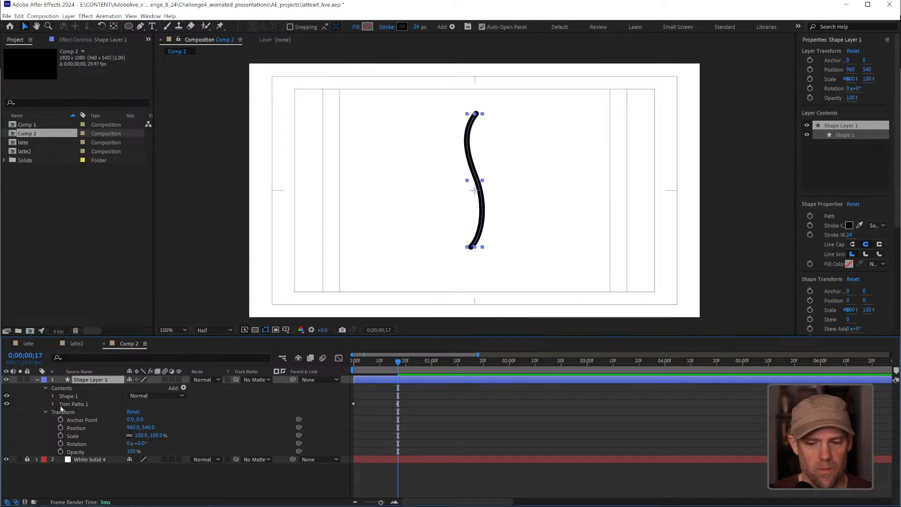
click(74, 405)
click(53, 405)
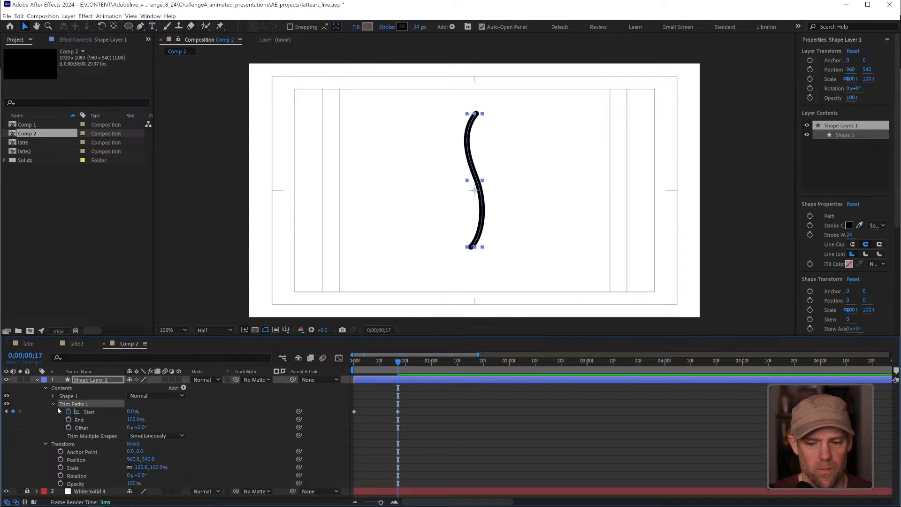
key(Home)
key(space)
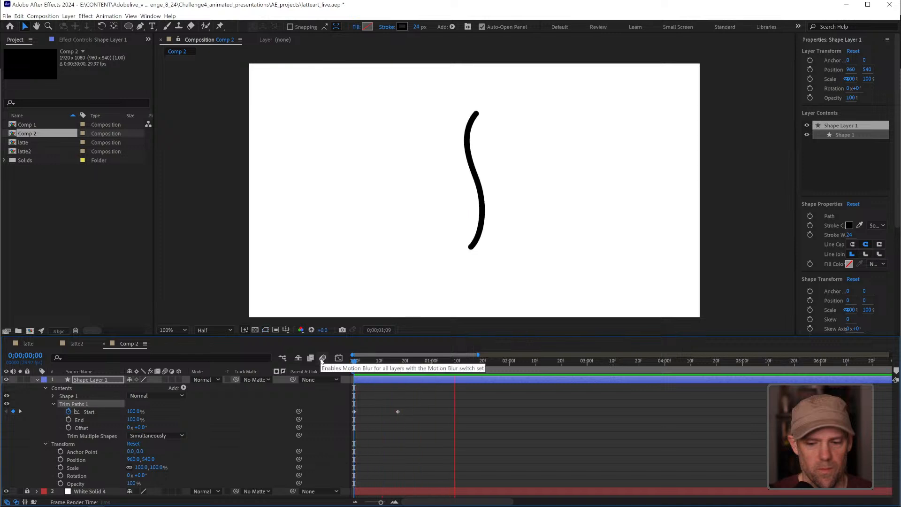
key(space)
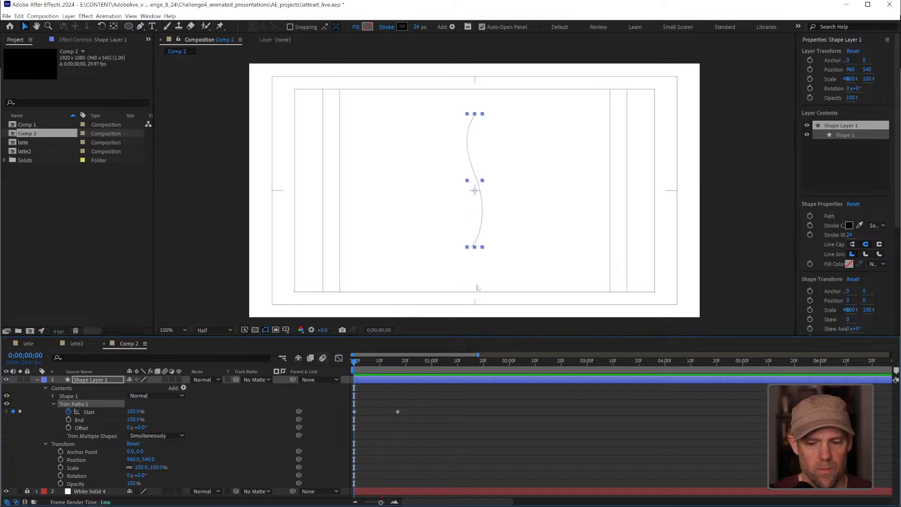
- Add a 100% End keyframe to Trim Paths at 0;00;00;15 and move the last Start keyframe to 0;00;00;20
mouse_move(356, 362)
mouse_down()
mouse_move(398, 368)
mouse_move(386, 365)
mouse_up()
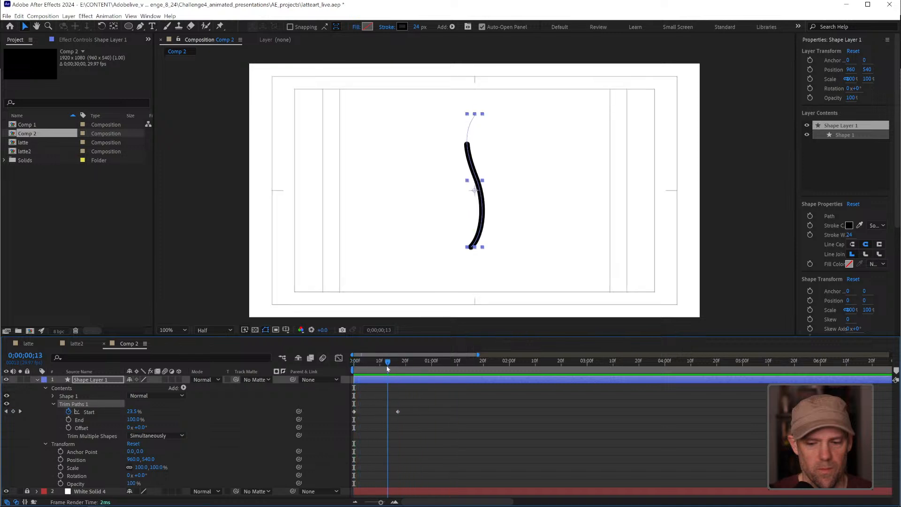
click(68, 420)
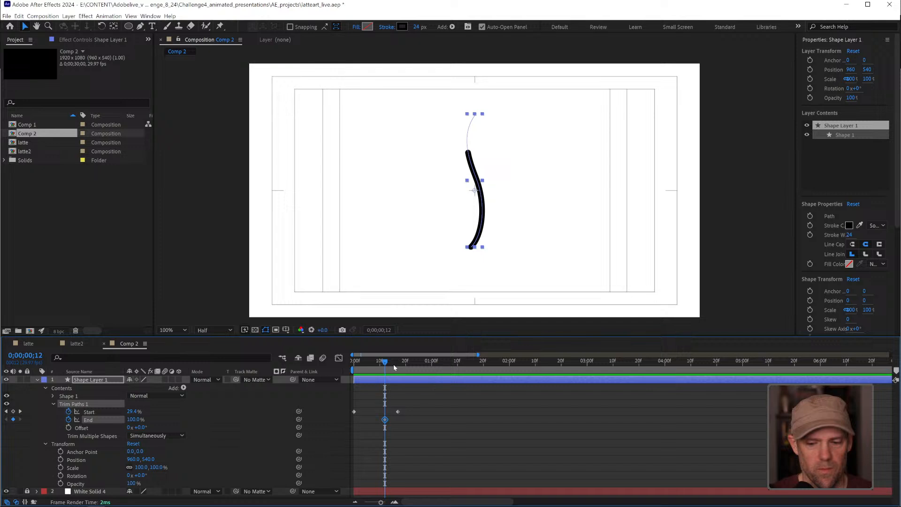
drag(382, 501, 381, 502)
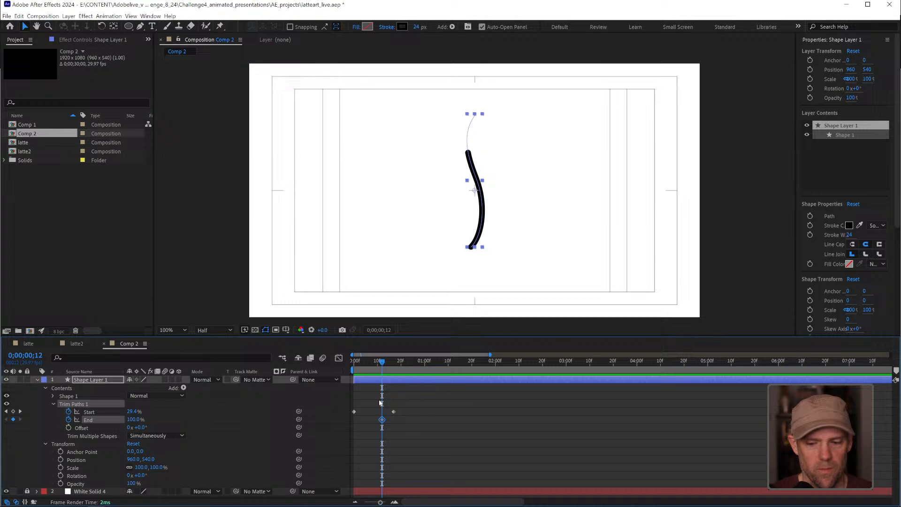
key(Page_Up)
key(Page_Up)
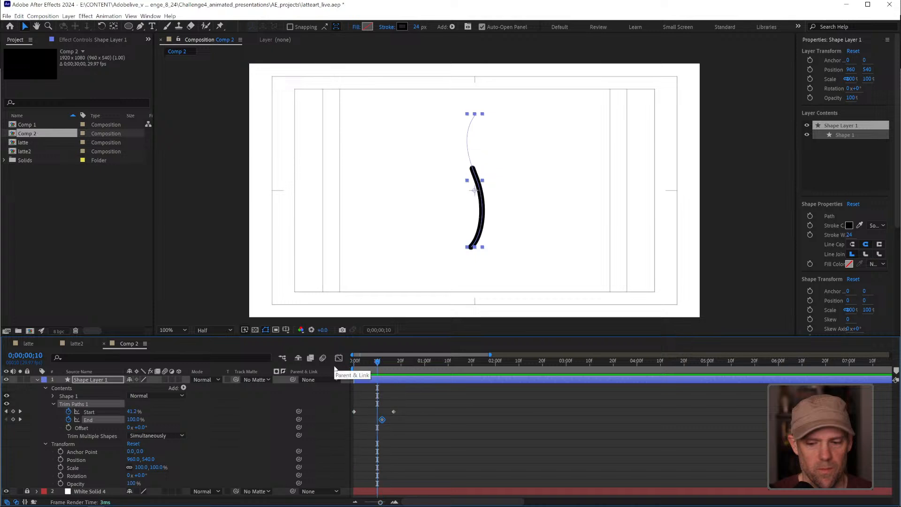
key(shift+Page_Down)
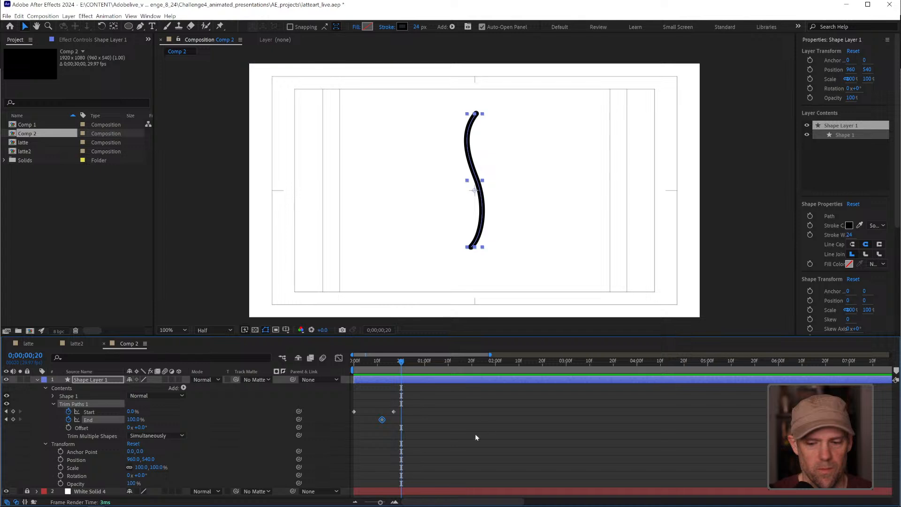
mouse_move(393, 411)
mouse_down()
mouse_move(402, 412)
mouse_move(382, 419)
mouse_move(391, 421)
mouse_up()
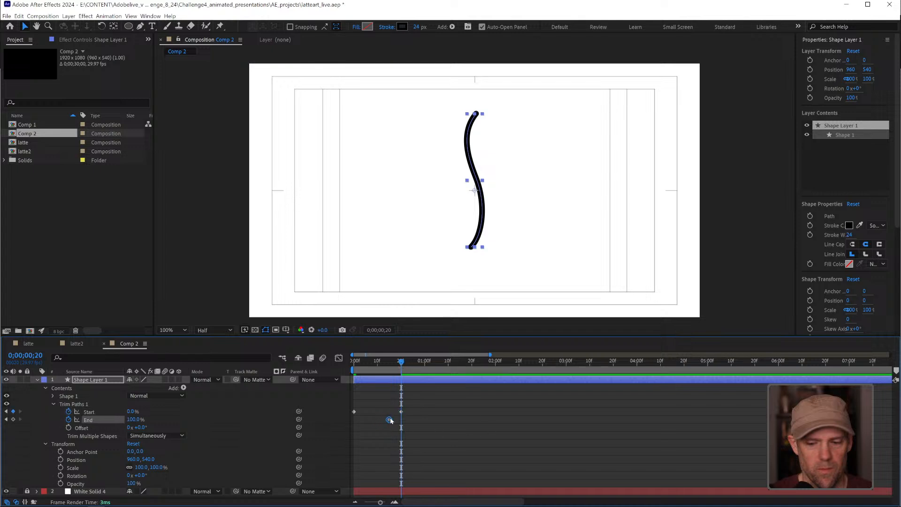
drag(406, 371, 384, 363)
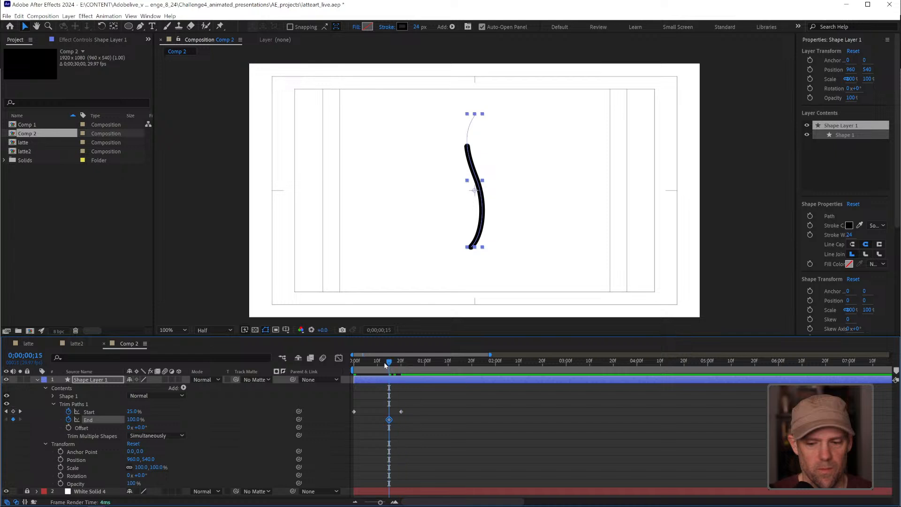
- Keyframe the Trim Paths End to trim the line away completely by 0;00;01;05, and preview it from the first frame
key(space)
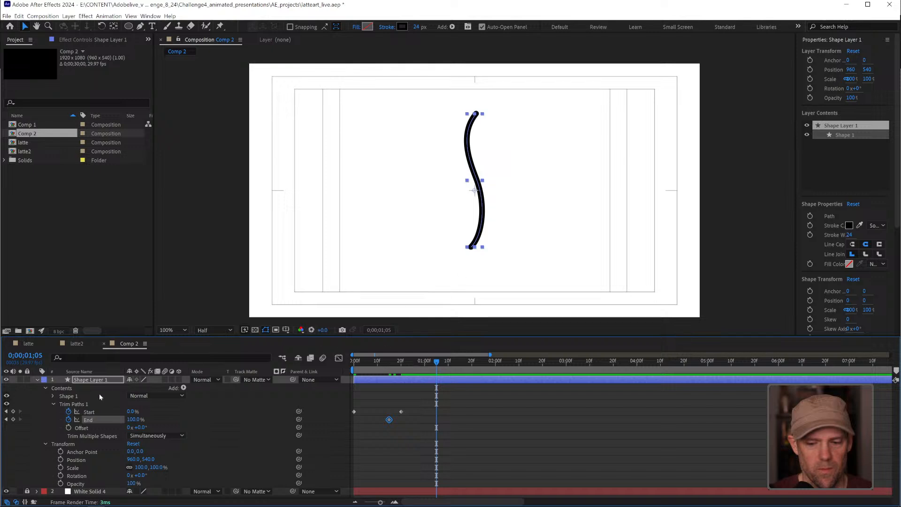
click(13, 420)
drag(410, 364, 389, 365)
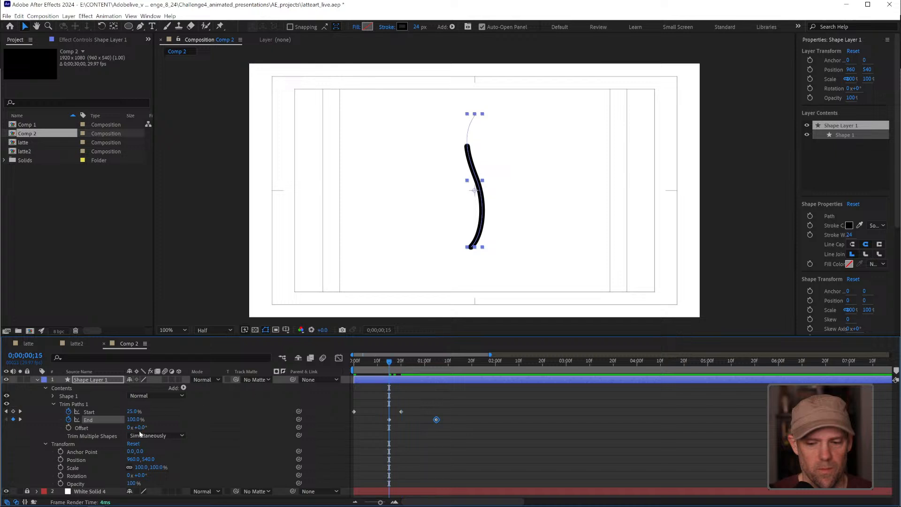
mouse_move(132, 419)
mouse_down()
mouse_move(150, 419)
mouse_move(72, 420)
mouse_up()
click(437, 362)
drag(393, 363, 326, 364)
key(space)
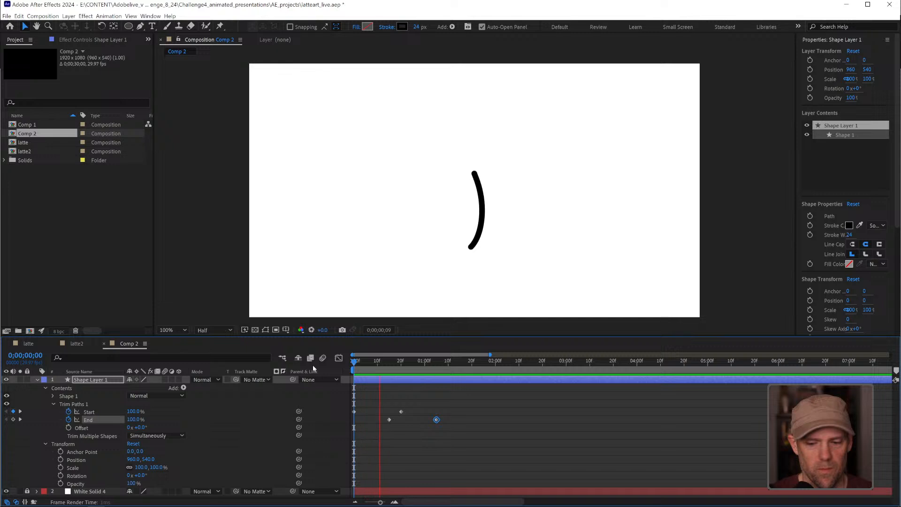
key(space)
- Select all Start and End keyframes and compress them proportionally so the last one falls at about 0;00;00;21, previewing the faster timing
drag(468, 432, 354, 398)
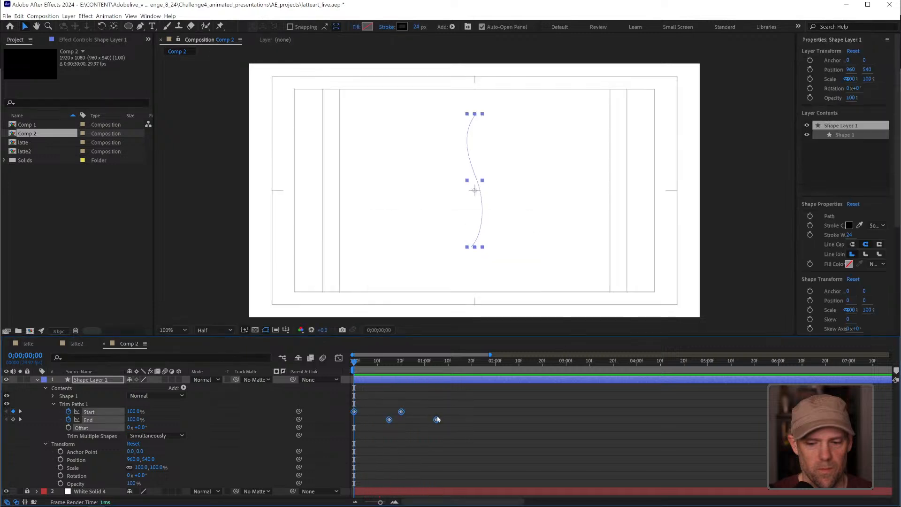
drag(435, 421, 419, 424)
key(space)
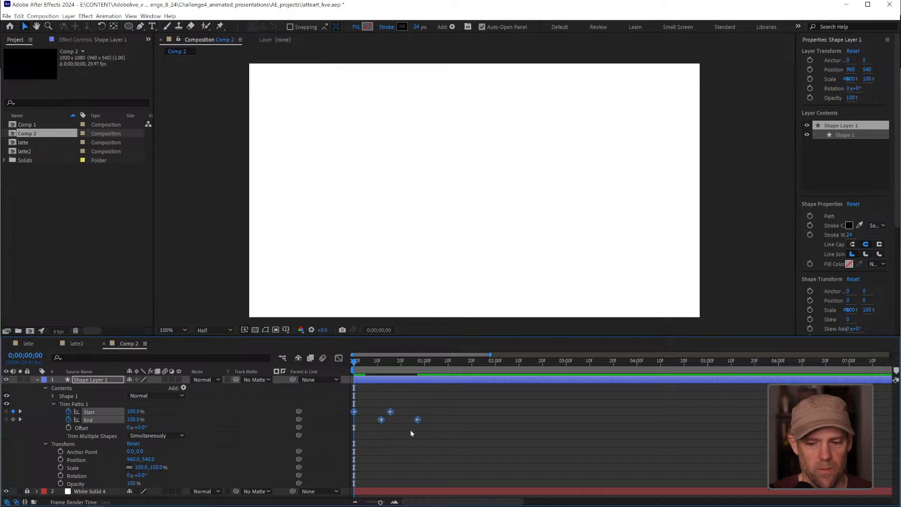
key(space)
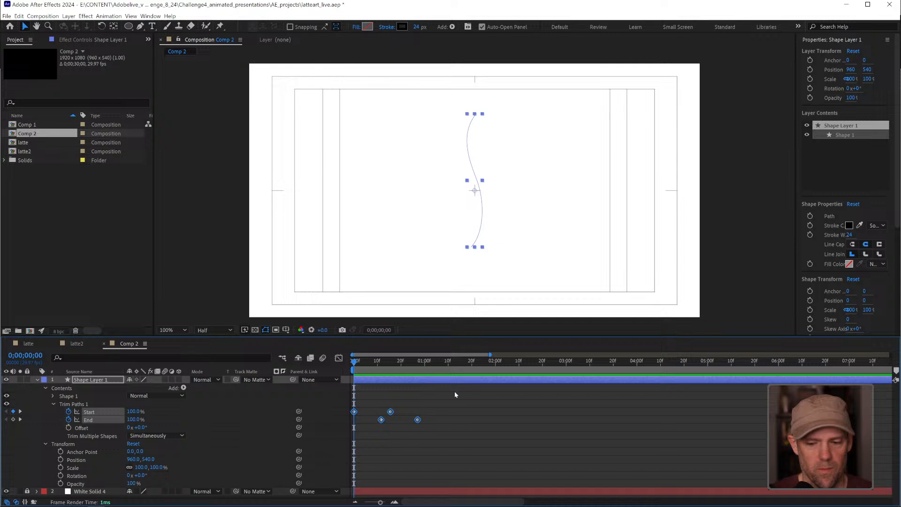
drag(418, 421, 407, 422)
key(space)
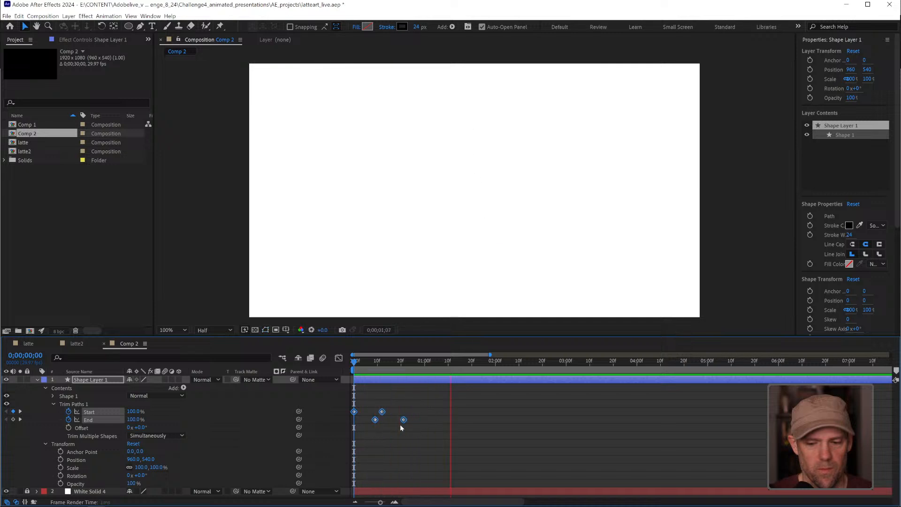
key(space)
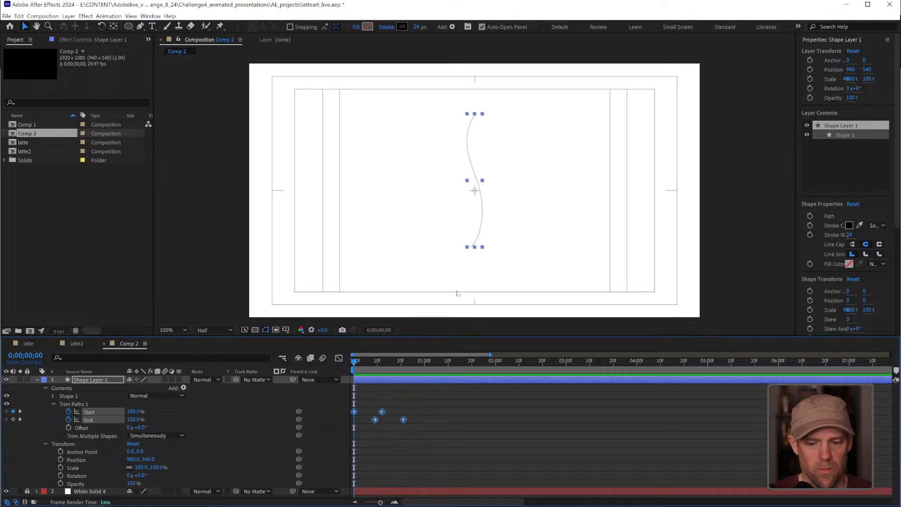
- Deselect the steam line's layer and play back the faster trim animation without its path overlay
mouse_move(362, 360)
mouse_down()
mouse_move(405, 364)
mouse_move(356, 362)
mouse_up()
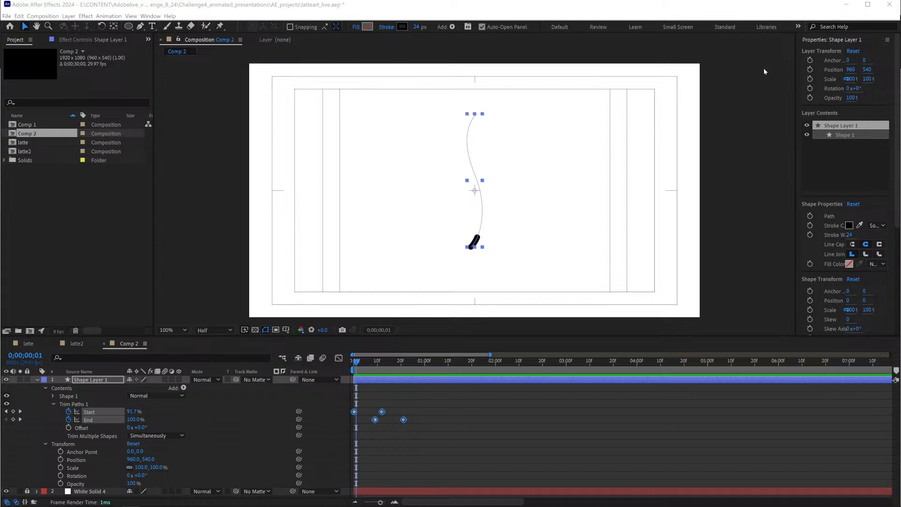
click(500, 296)
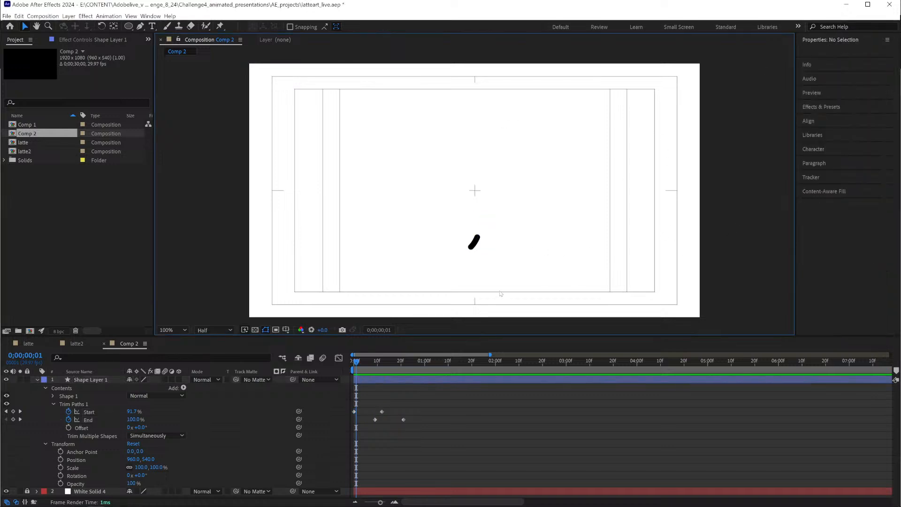
mouse_move(358, 363)
mouse_down()
mouse_move(406, 367)
mouse_move(359, 366)
mouse_up()
key(space)
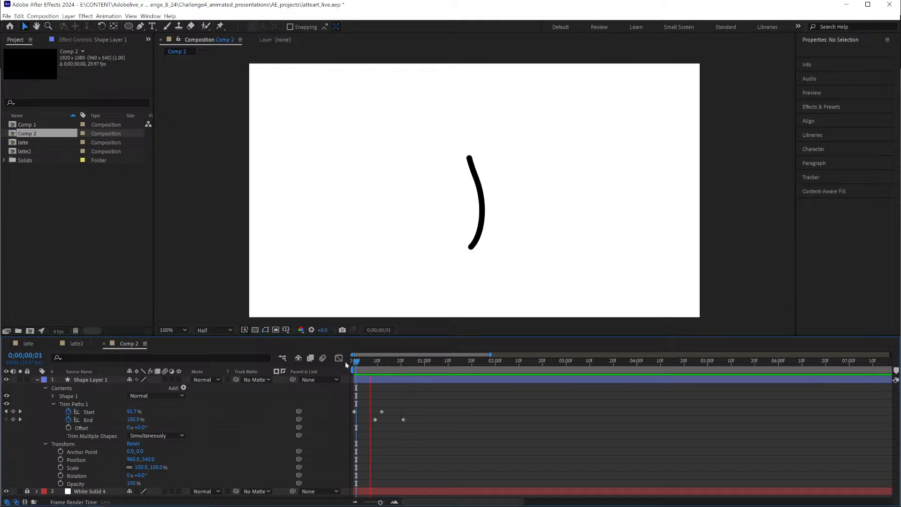
- Preview the steam line's trim animation from the first frame with its keyframes selected, and park the playhead at 0;00;00;16 with everything deselected
key(space)
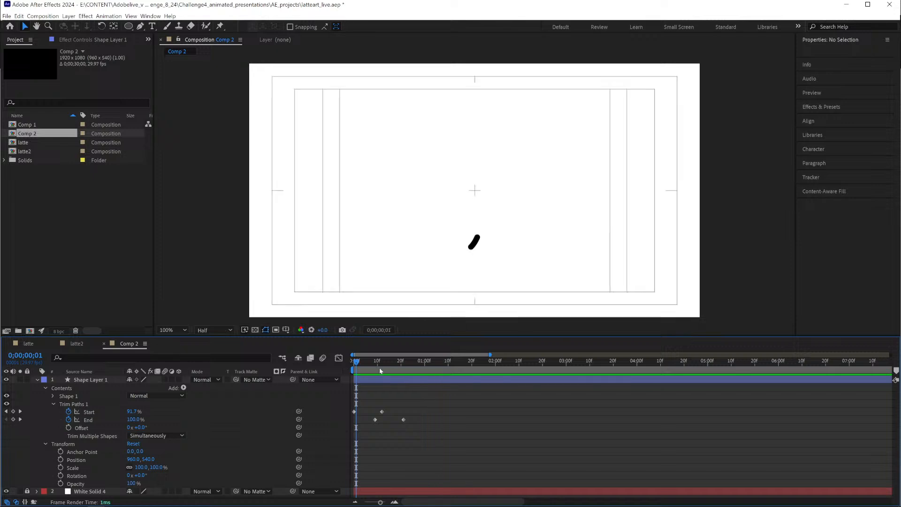
key(Page_Down)
mouse_move(368, 363)
mouse_down()
mouse_move(403, 359)
mouse_move(332, 370)
mouse_up()
key(space)
drag(423, 425, 352, 395)
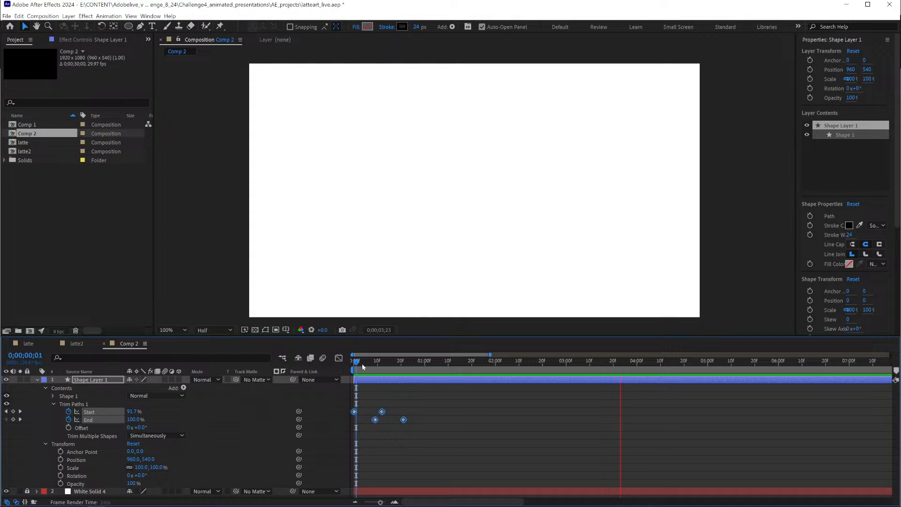
drag(385, 362, 391, 362)
click(441, 406)
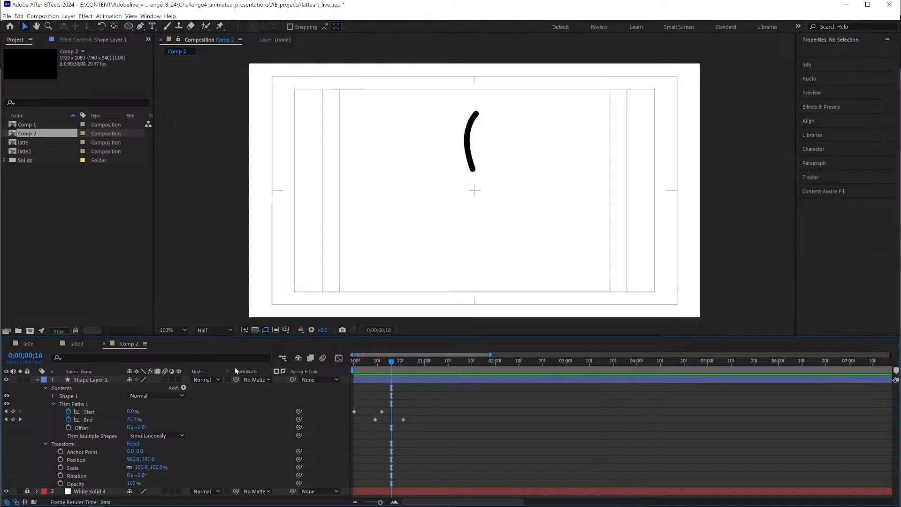
- Collapse the steam line's layer properties and duplicate Shape Layer 1 twice
click(37, 379)
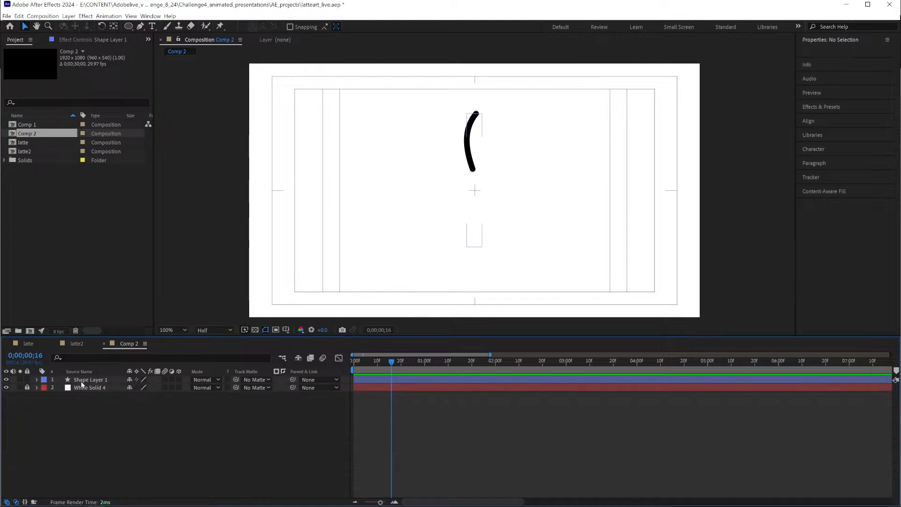
click(82, 381)
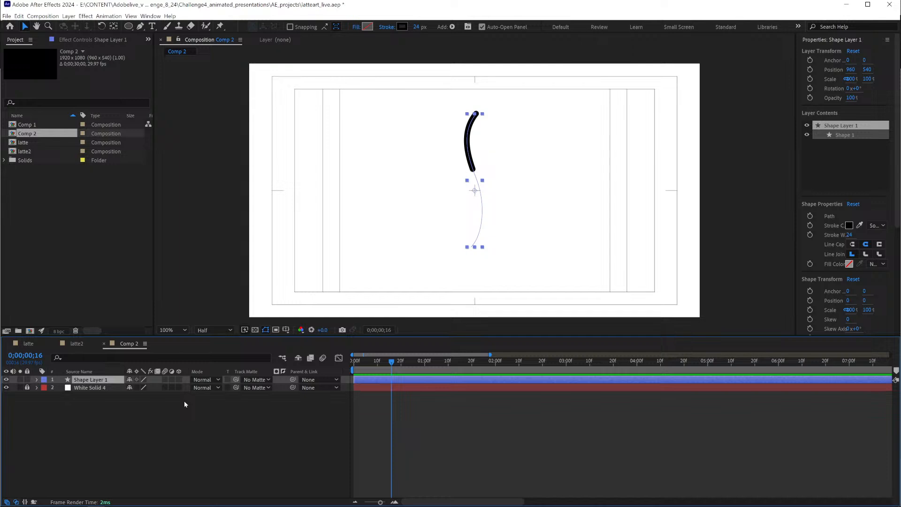
key(ctrl+d)
key(ctrl+d)
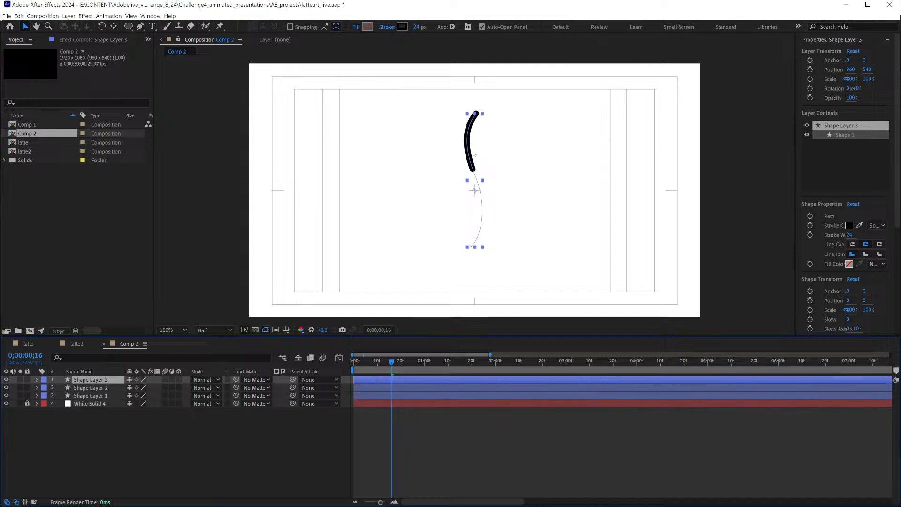
- Move one copy left to about X 747 and the other right to about X 1108, and order Shape Layer 2 below Shape Layer 1
drag(472, 167, 424, 169)
drag(113, 388, 113, 399)
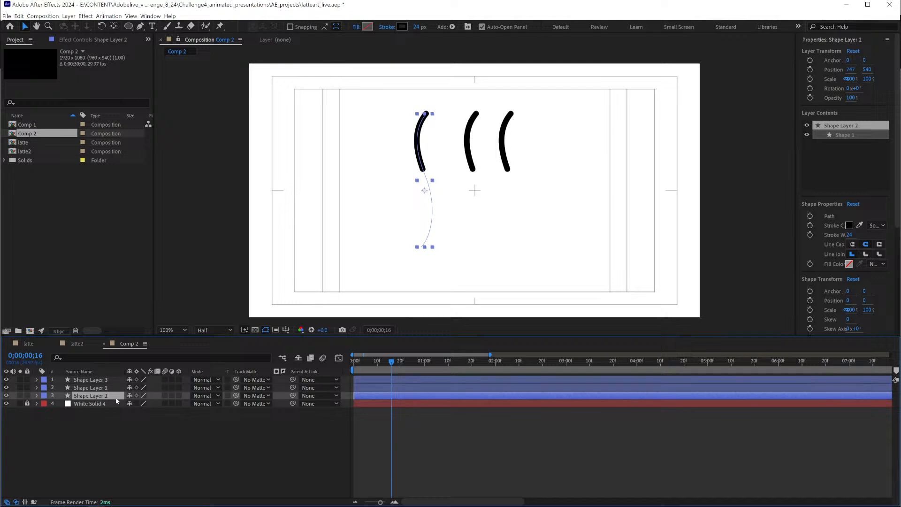
click(111, 386)
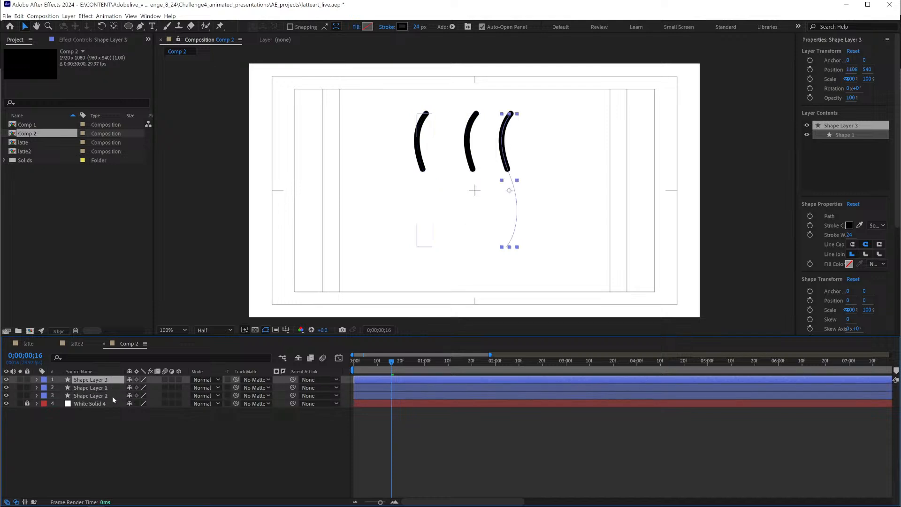
click(114, 395)
- Distribute the three steam line layers evenly in the horizontal direction and preview them animating together
key(ctrl+a)
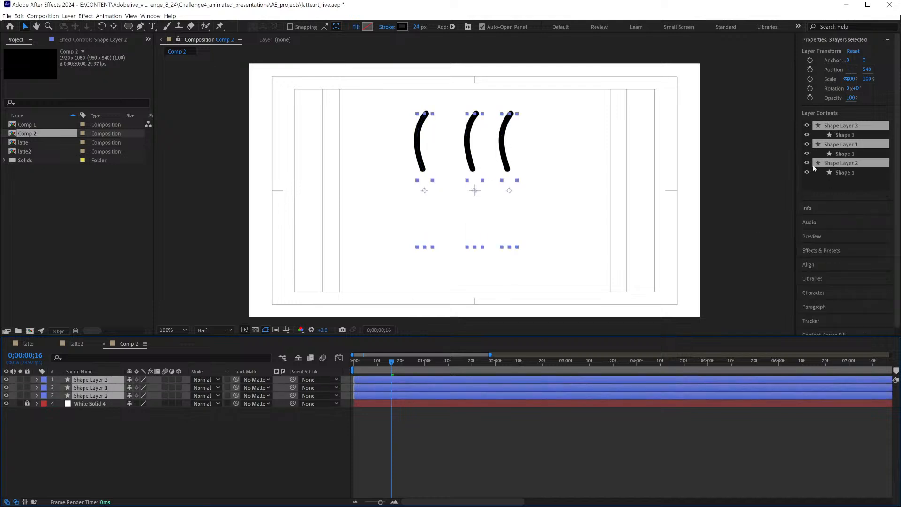
click(808, 264)
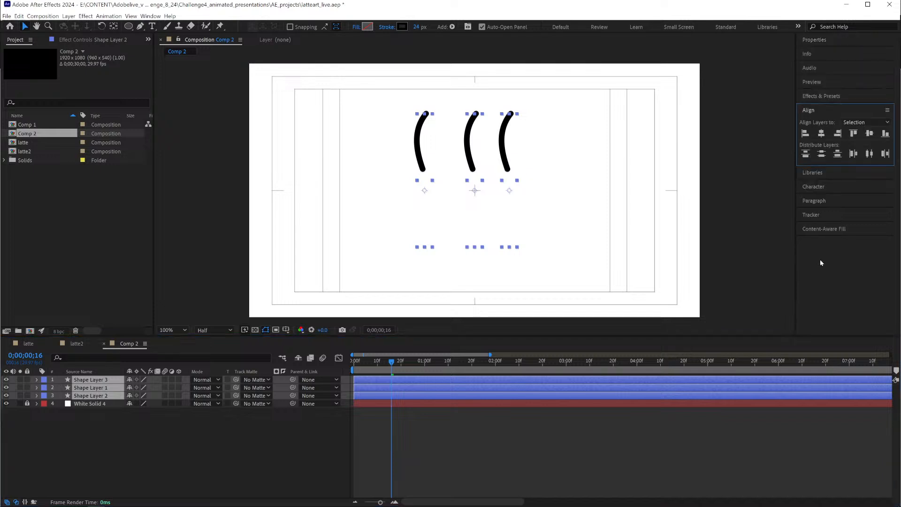
click(869, 154)
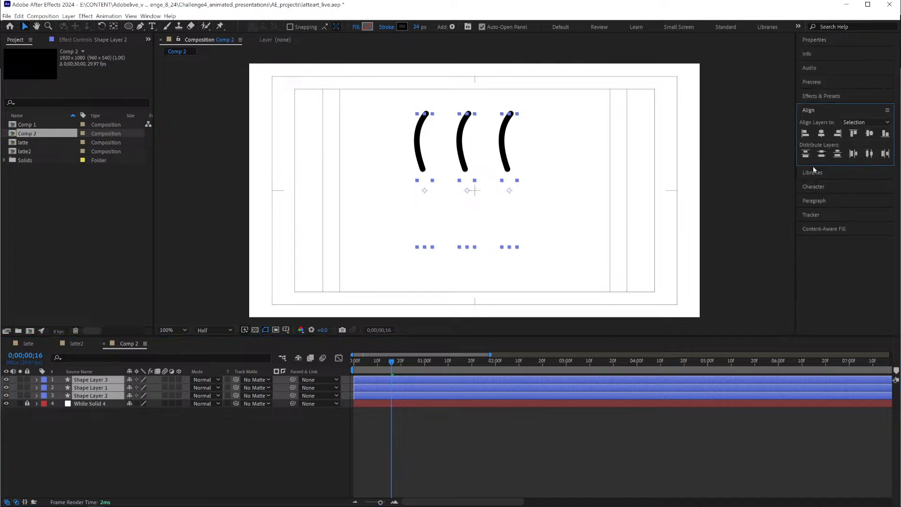
drag(392, 366, 368, 367)
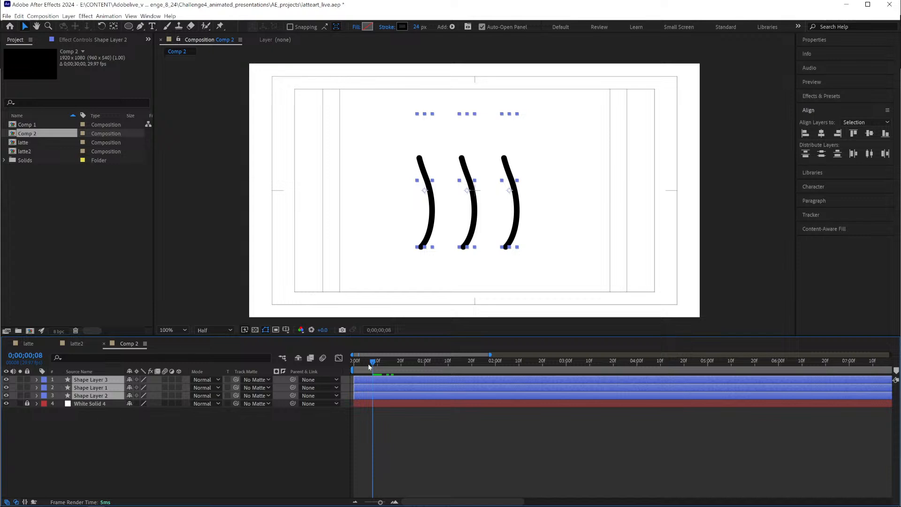
key(space)
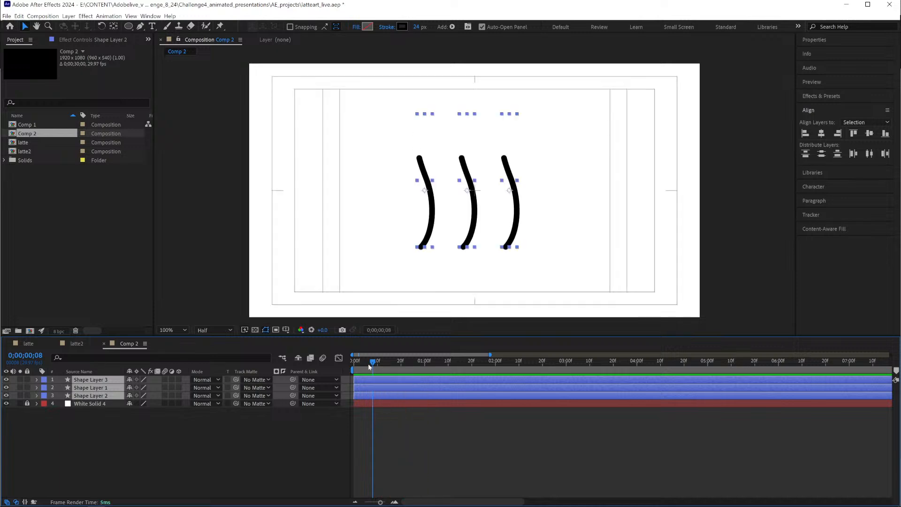
key(space)
- Stagger the steam lines by starting Shape Layer 1 about 2 frames in and Shape Layer 3 about 4 frames in, and preview
drag(374, 367, 345, 365)
click(364, 388)
click(369, 404)
click(369, 388)
ctrl+click(371, 380)
click(370, 387)
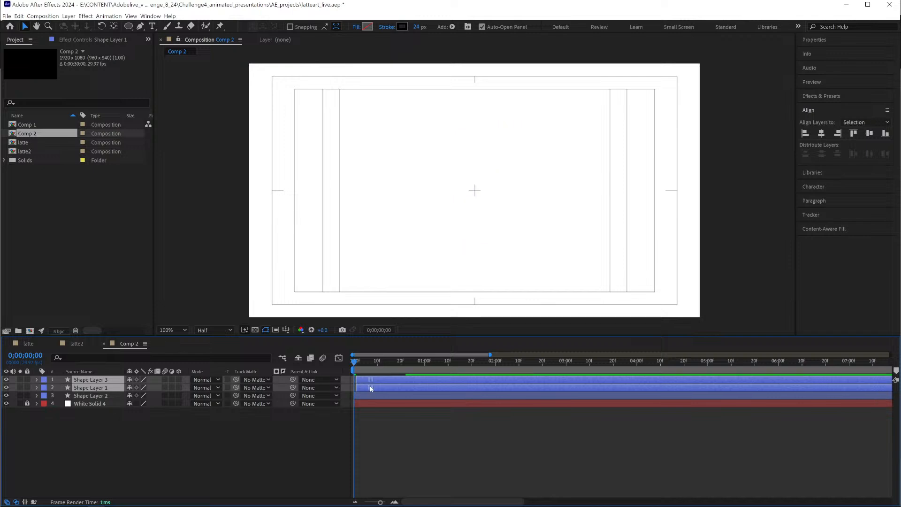
click(373, 381)
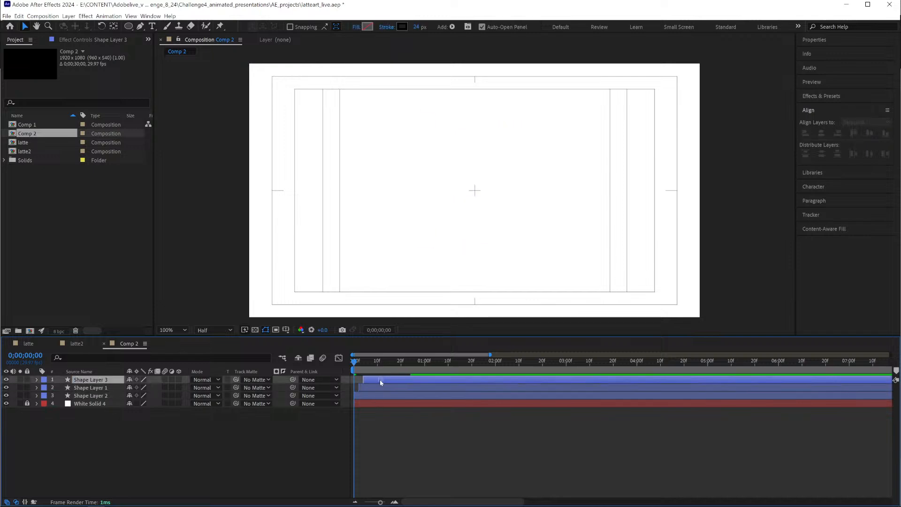
key(space)
key(space)
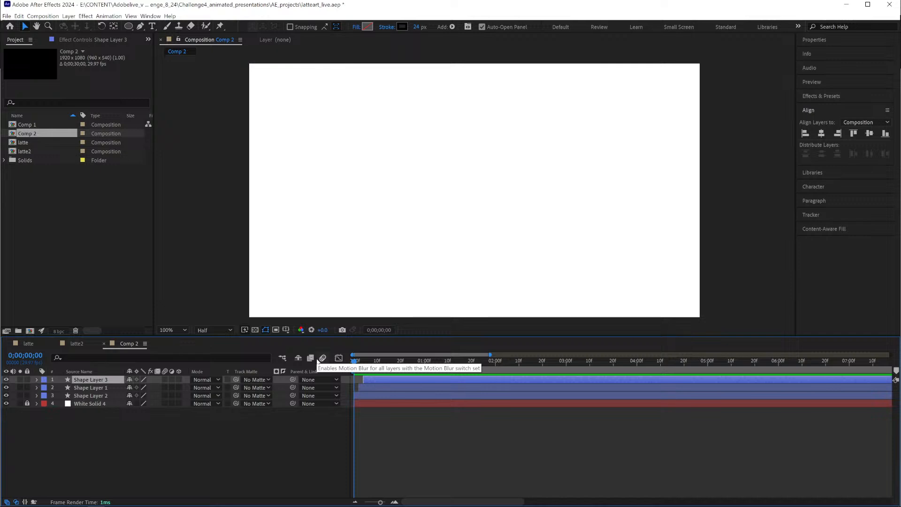
- Adjust the start offsets of Shape Layer 1 and Shape Layer 3 and play back the staggered steam
key(space)
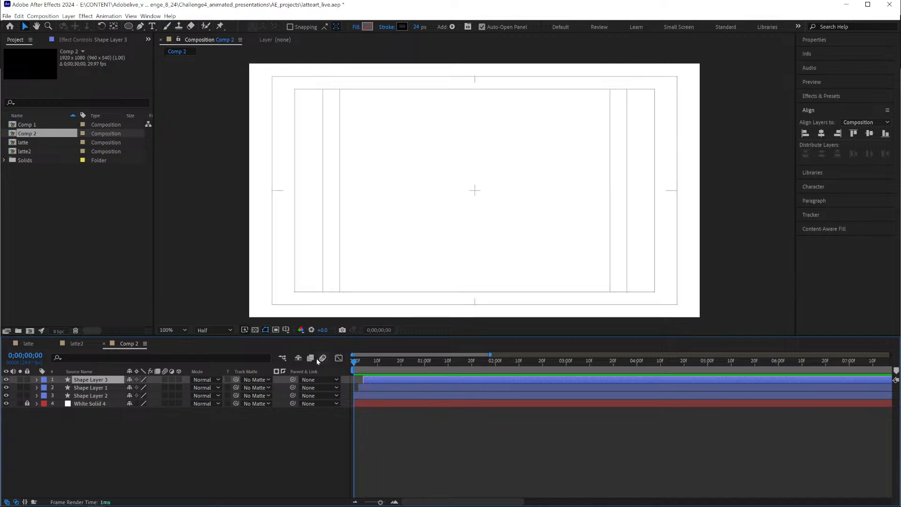
click(366, 388)
click(371, 379)
key(space)
key(space)
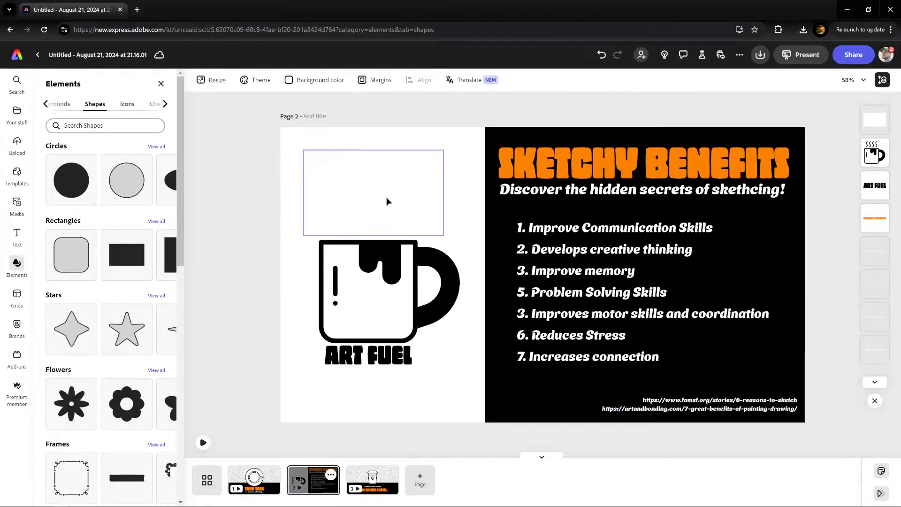
click(388, 201)
drag(623, 173, 768, 214)
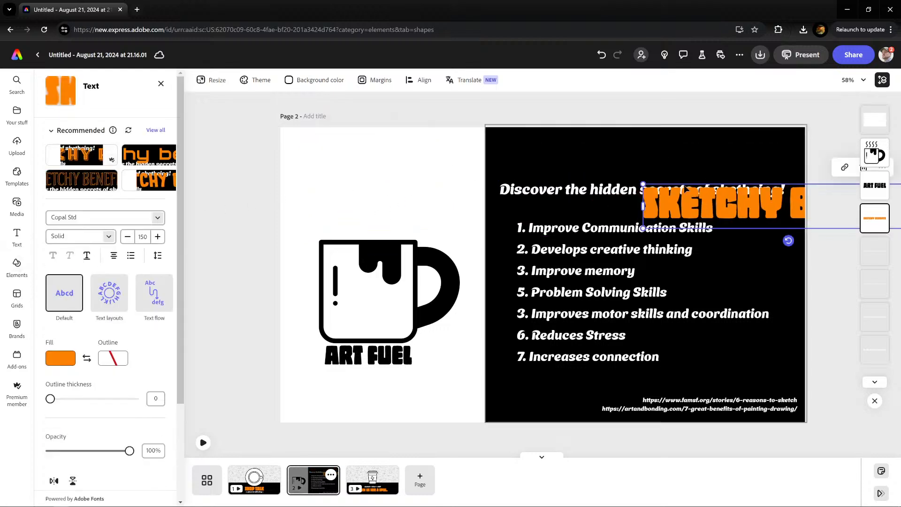
key(ctrl+z)
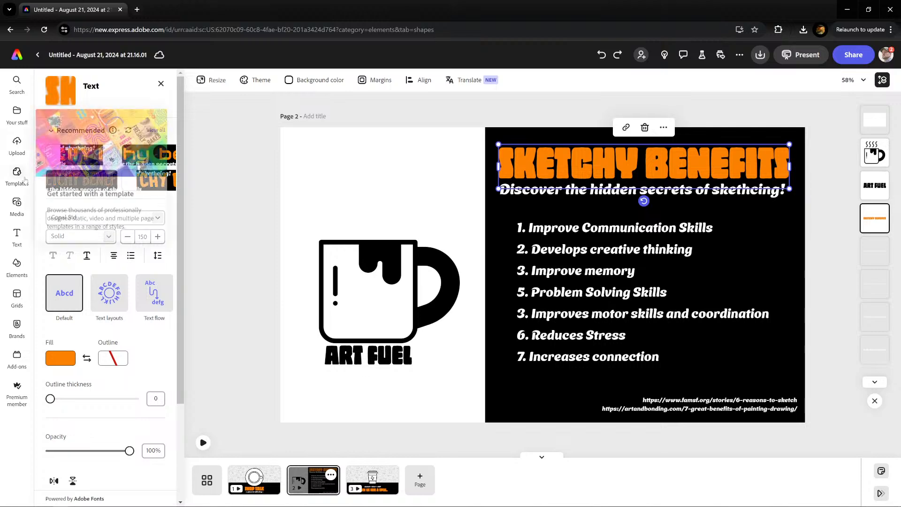
- Upload the heatwaves video to page 2 of the Adobe Express presentation and place it above the mug
click(10, 149)
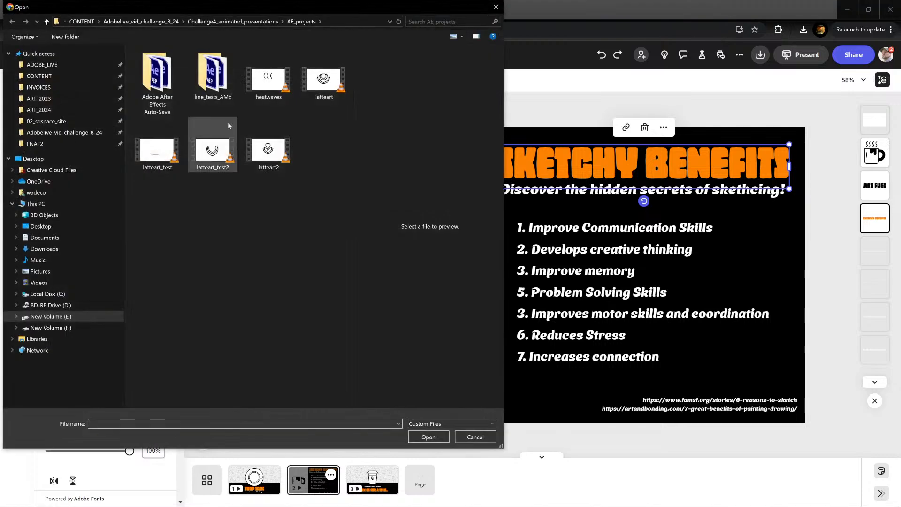
double_click(262, 89)
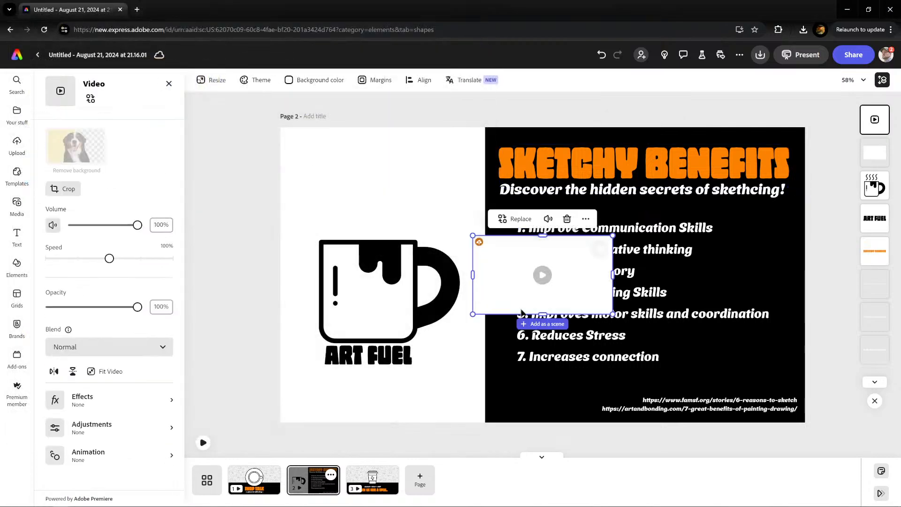
drag(573, 279, 409, 199)
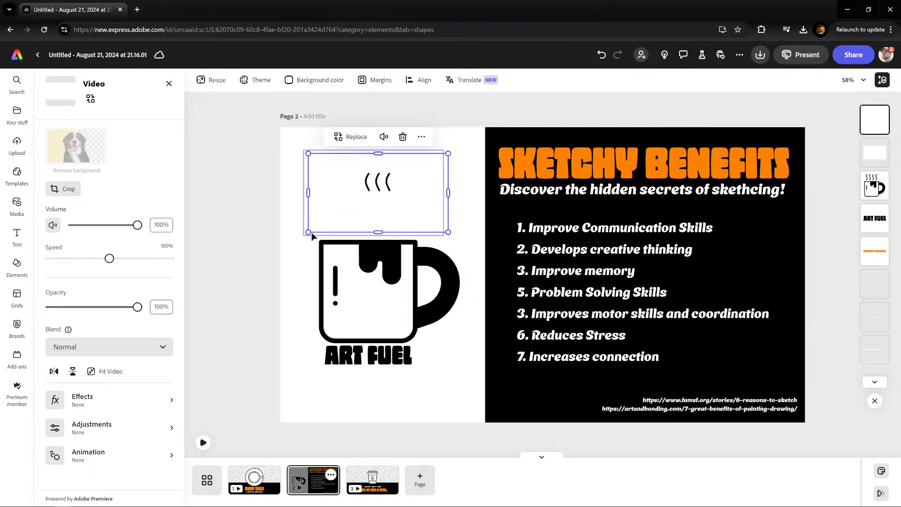
- Enlarge the heatwaves video until its steam lines span most of the mug's width, and center them above the mug
drag(308, 232, 188, 413)
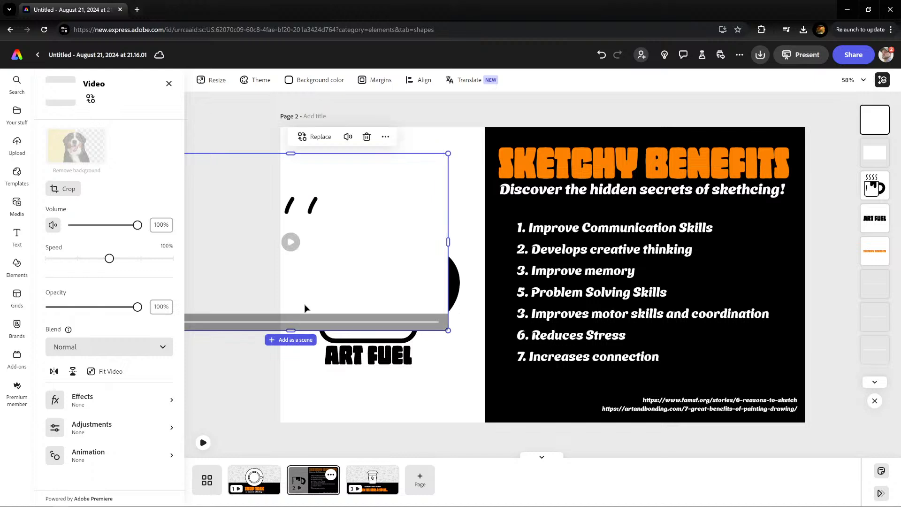
drag(246, 296, 332, 268)
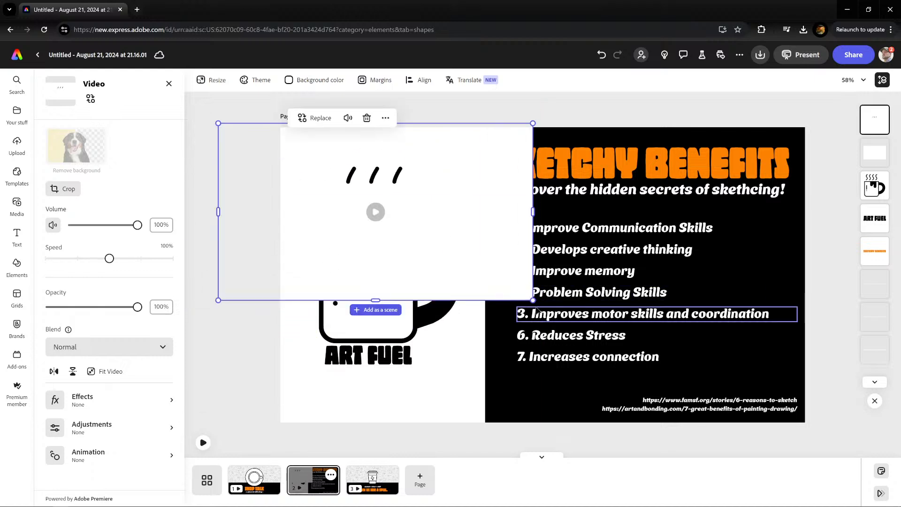
drag(532, 299, 579, 326)
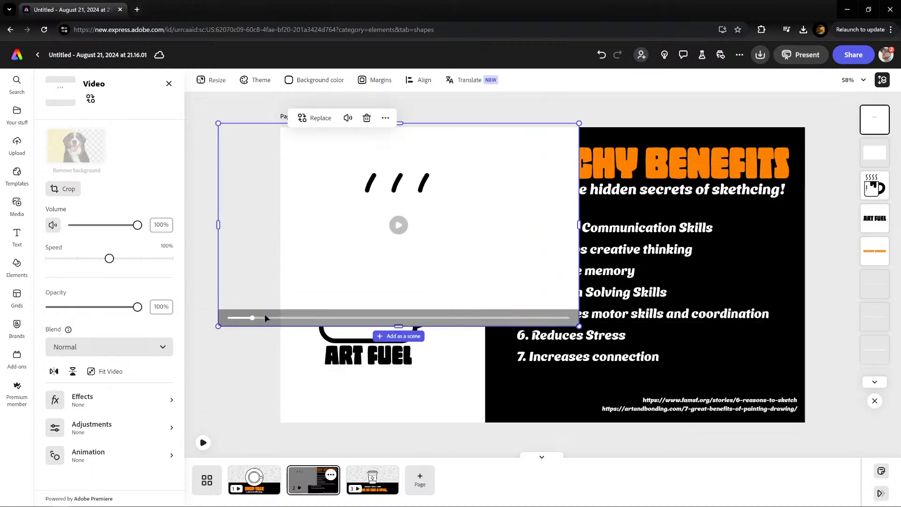
drag(559, 284, 496, 267)
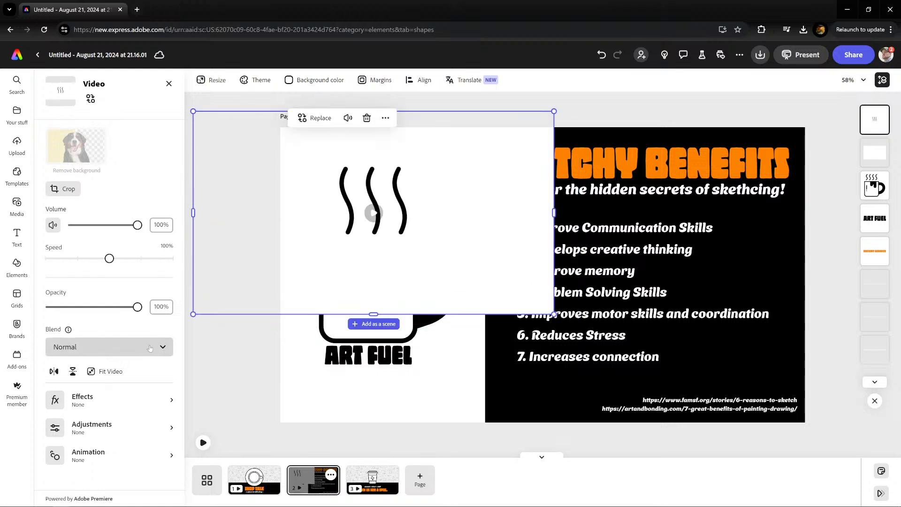
- Set the heatwaves video's blend mode to Multiply and position its steam lines just above the mug's rim
click(149, 347)
click(94, 422)
drag(404, 229, 401, 221)
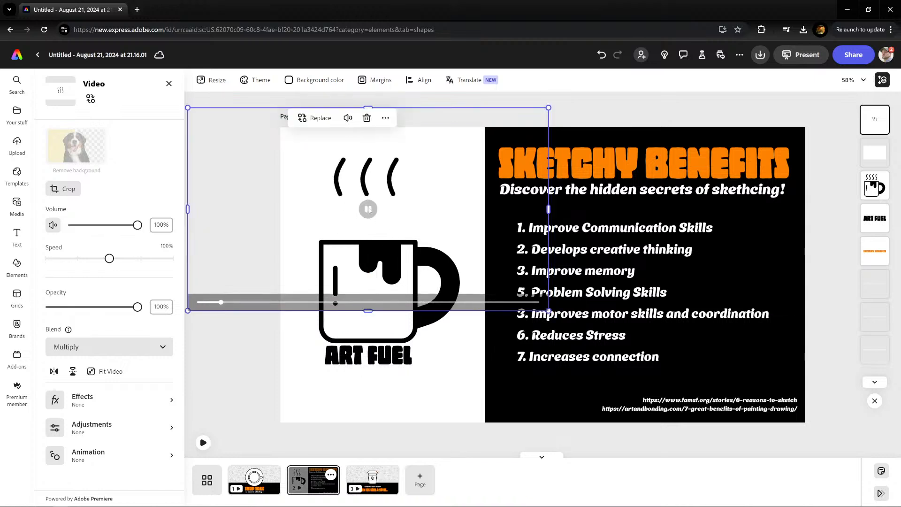
drag(430, 215, 437, 204)
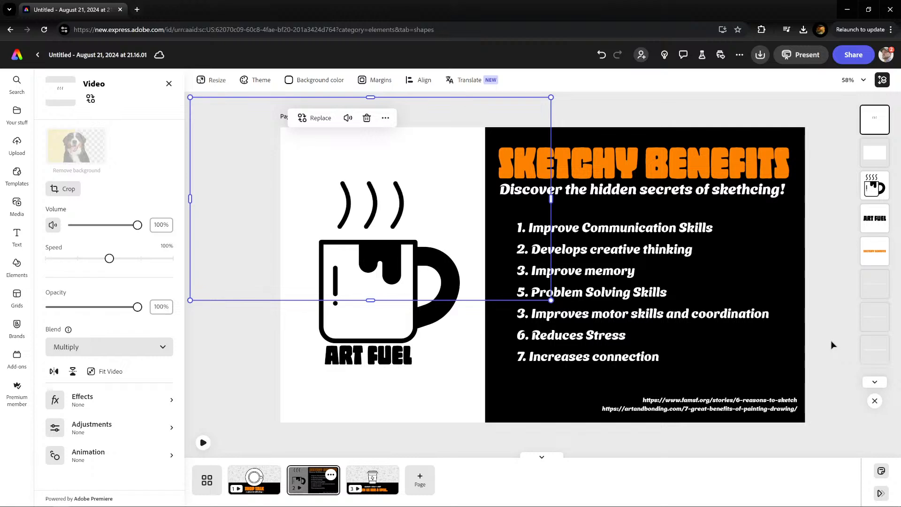
- Present from the current page to check the steam animation on page 2, exit the presentation, and open page 3
click(809, 352)
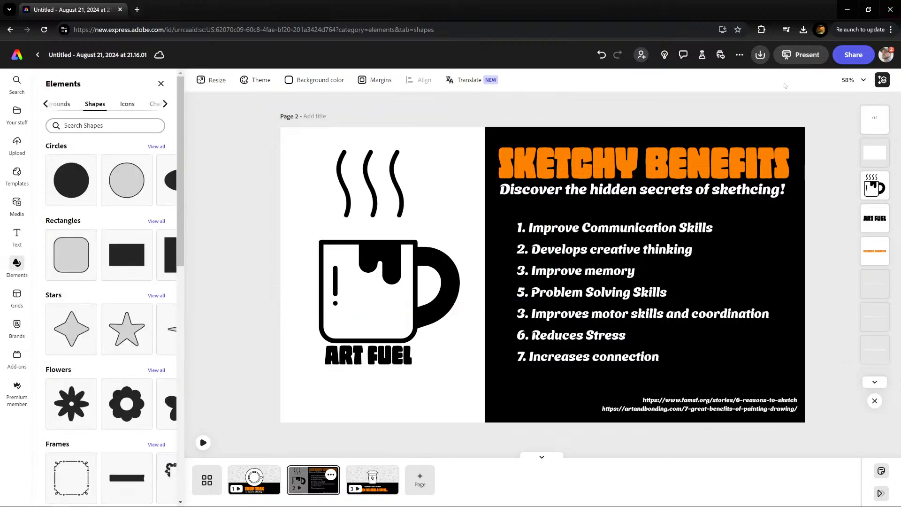
click(808, 55)
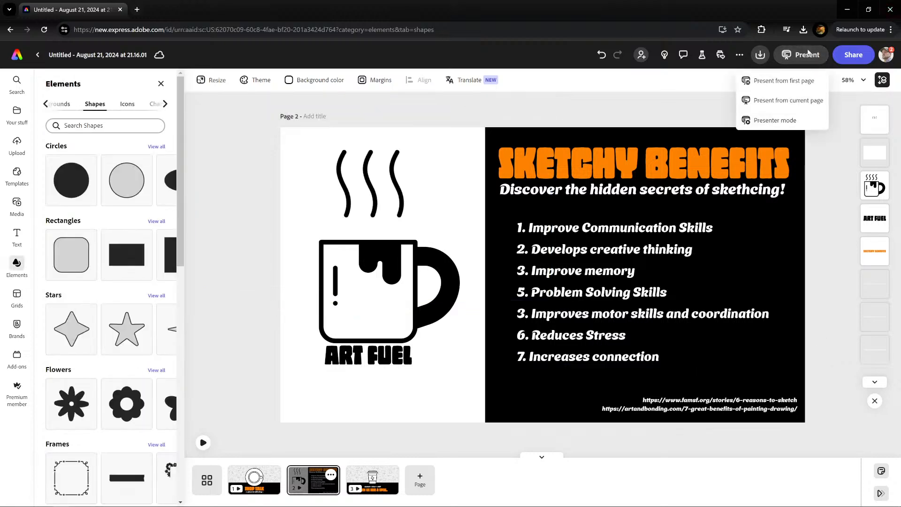
click(796, 97)
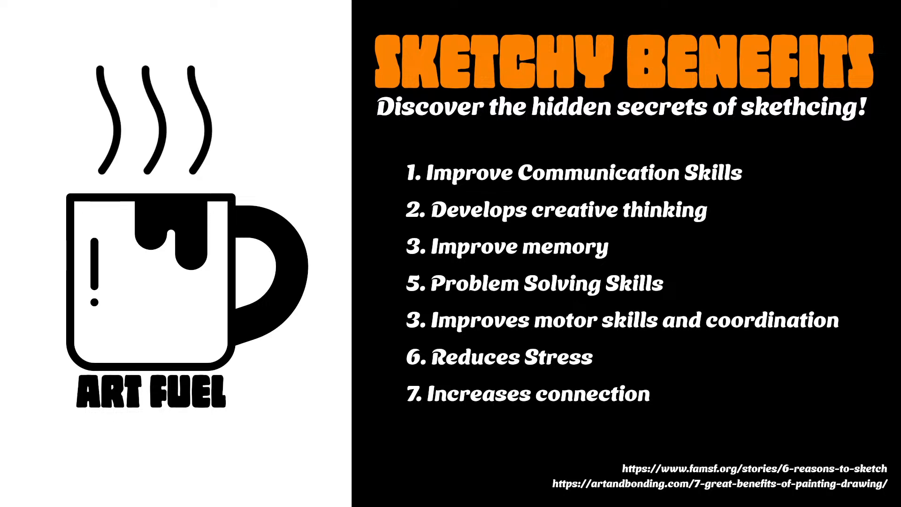
key(Escape)
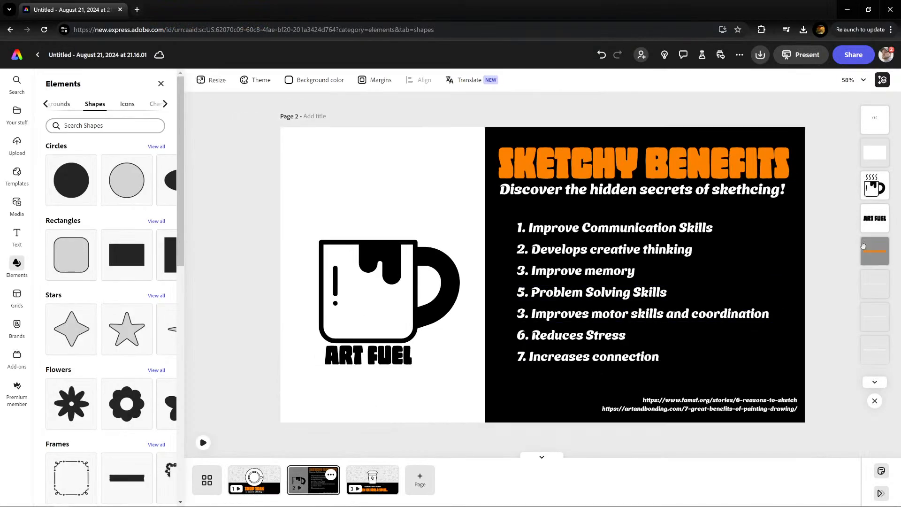
right_click(391, 490)
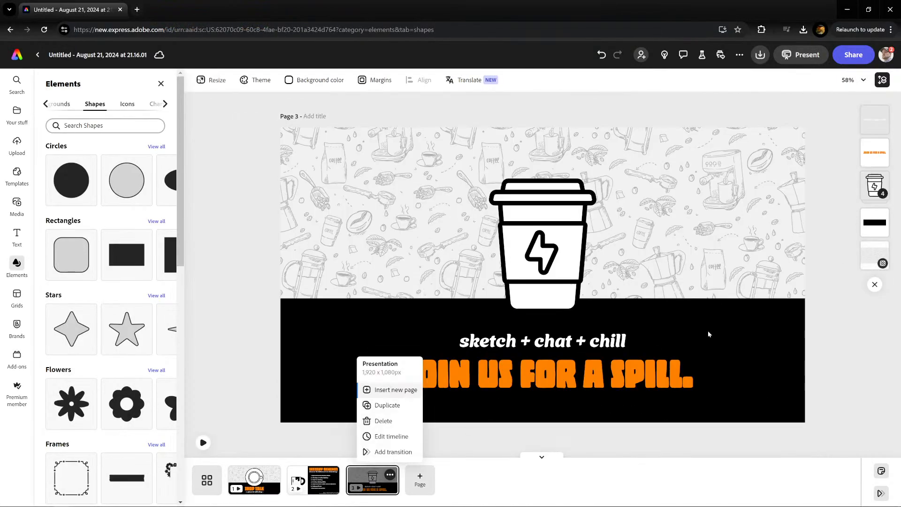
click(817, 327)
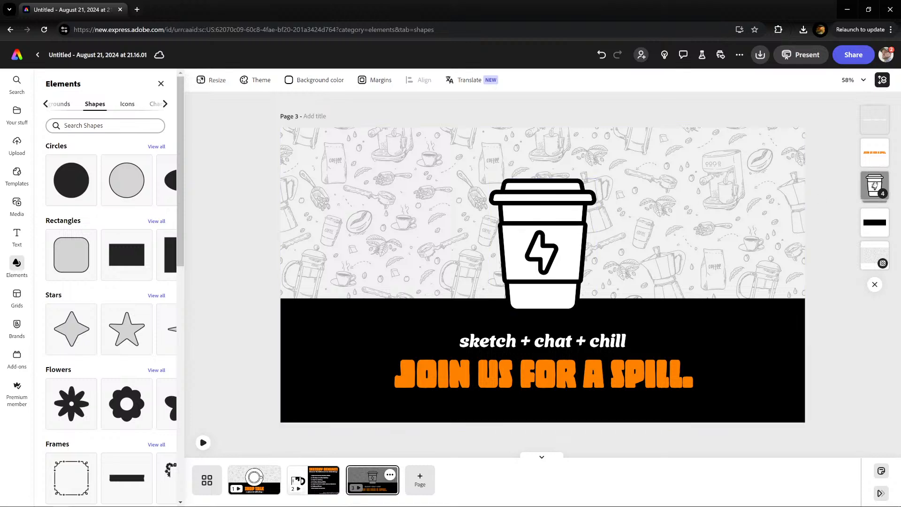
- Examine the layers inside the coffee cup group on page 3, including the white rectangles that back the cup outline
click(874, 185)
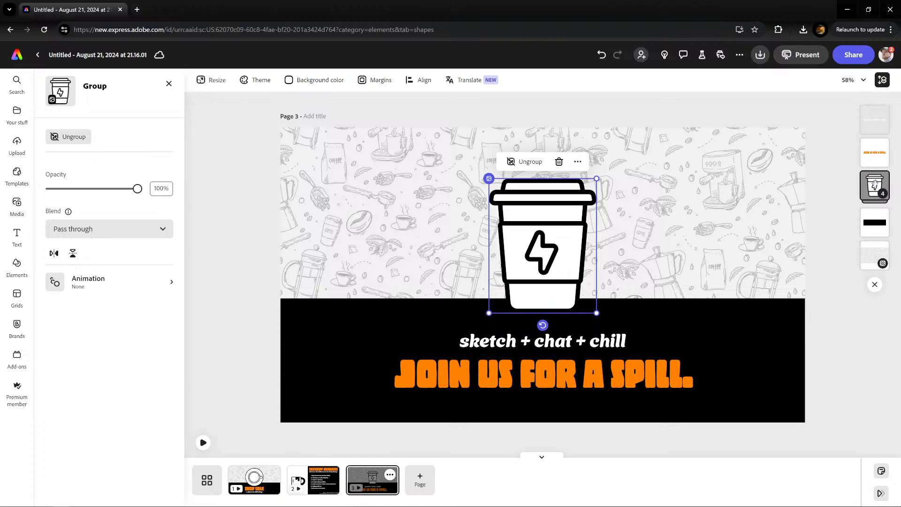
click(874, 184)
click(875, 199)
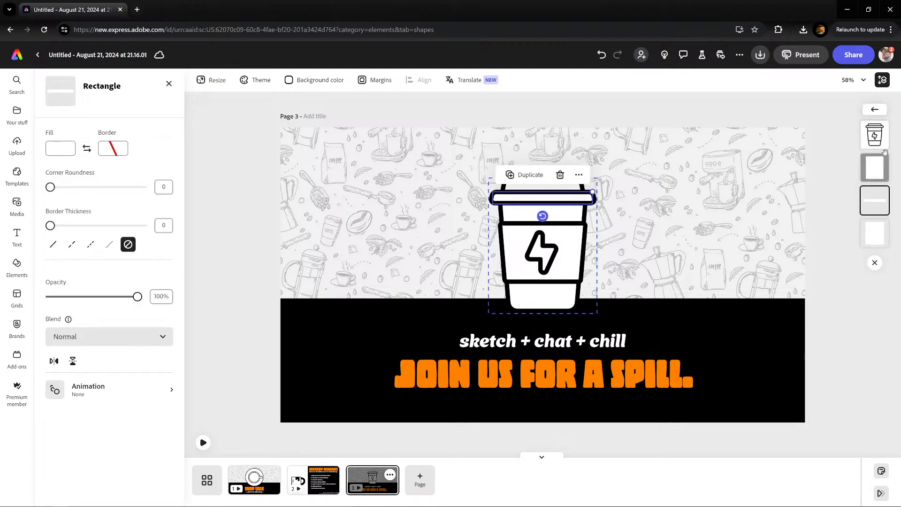
click(874, 168)
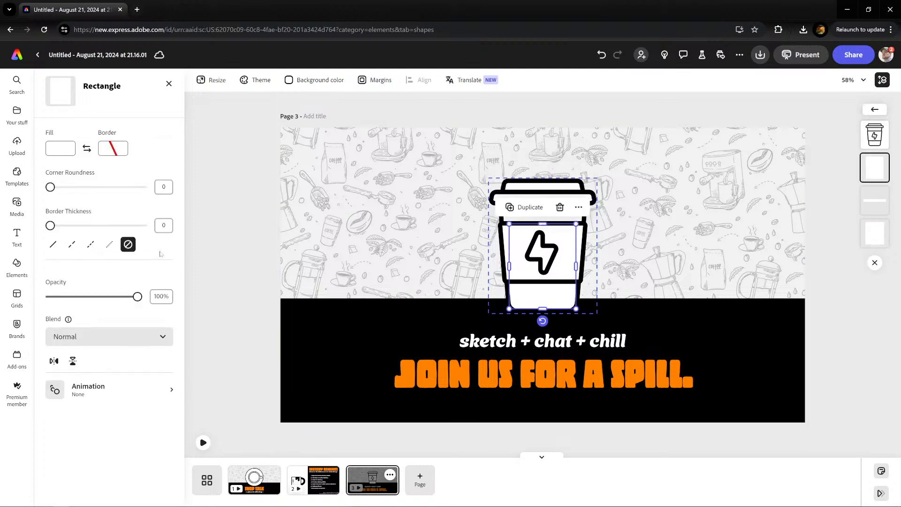
click(833, 250)
click(875, 137)
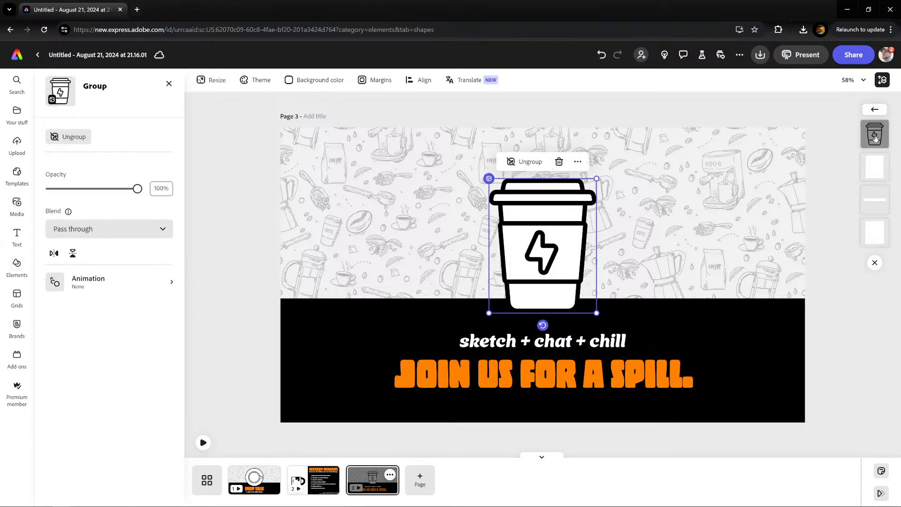
click(874, 170)
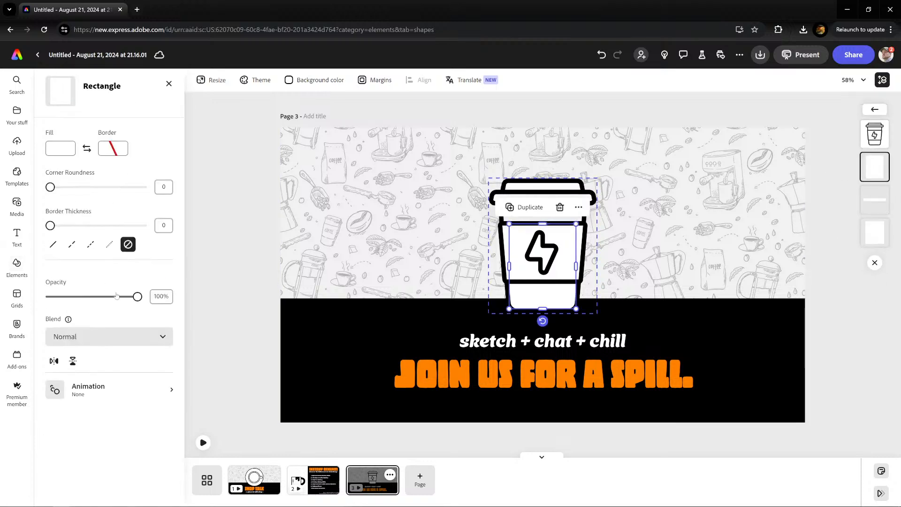
mouse_move(139, 298)
mouse_down()
mouse_move(35, 292)
mouse_move(160, 303)
mouse_move(66, 296)
mouse_move(141, 297)
mouse_up()
click(836, 239)
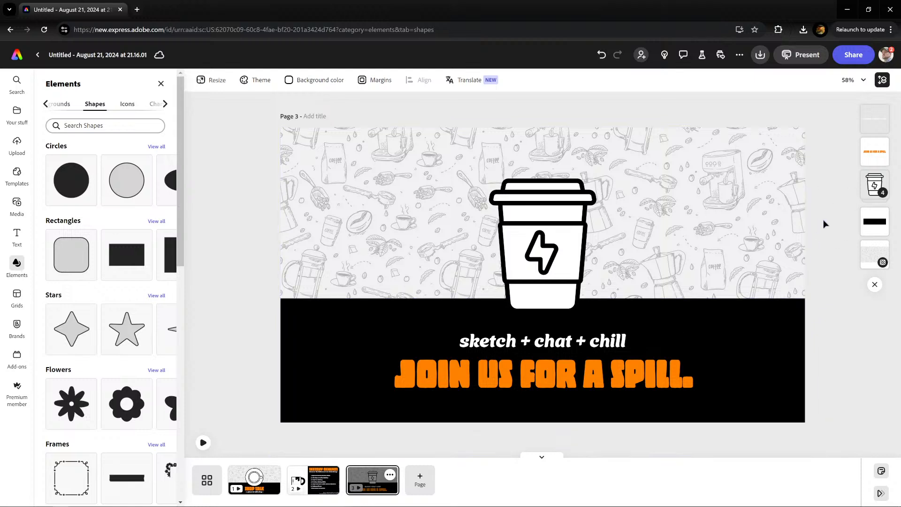
- Apply the Jitter loop animation to the whole coffee cup group with speed 100, and adjust its intensity
click(873, 185)
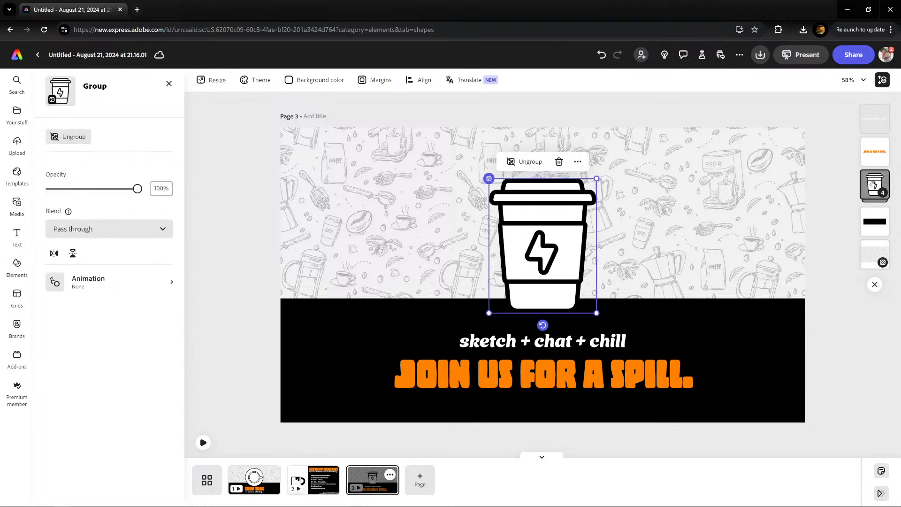
click(171, 283)
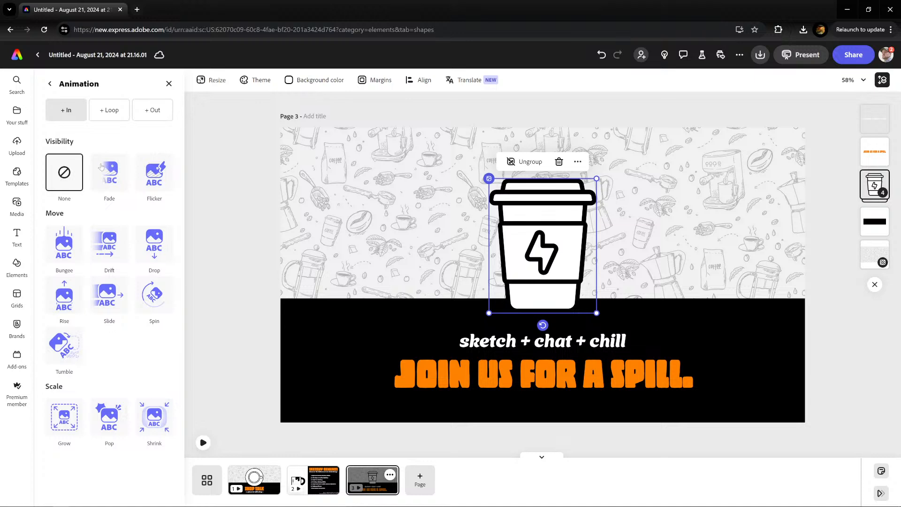
click(120, 110)
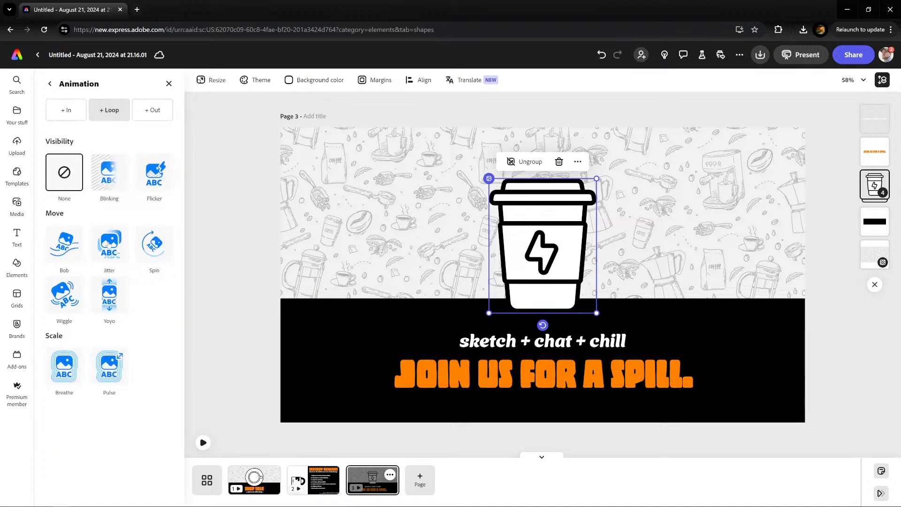
click(109, 244)
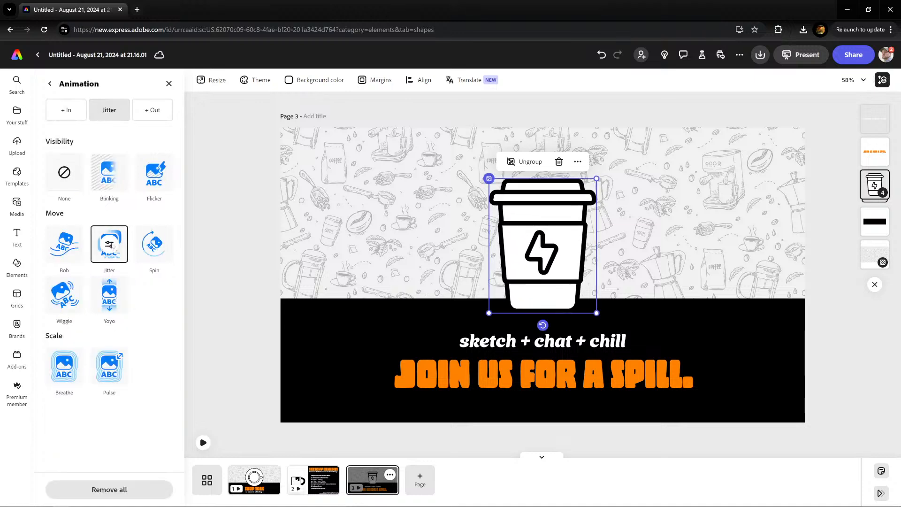
click(110, 244)
click(214, 253)
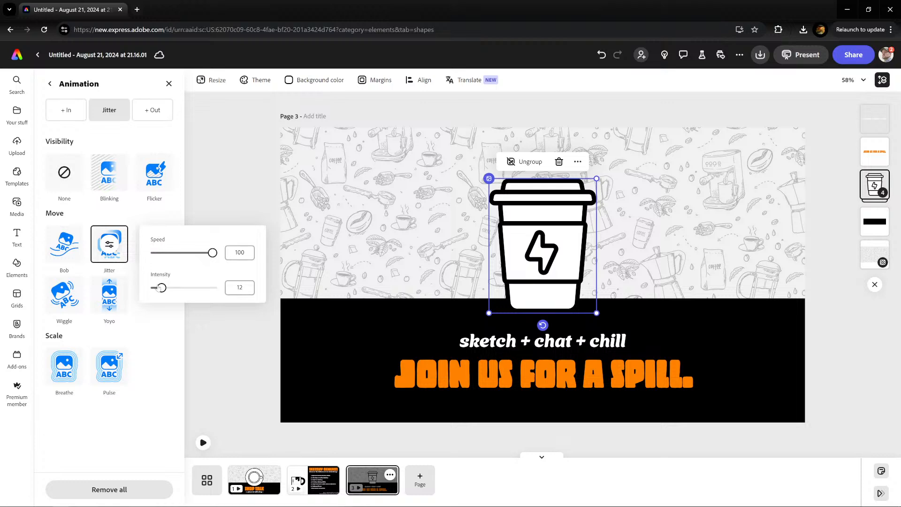
mouse_move(188, 290)
mouse_down()
mouse_move(210, 288)
mouse_move(182, 289)
mouse_up()
click(828, 253)
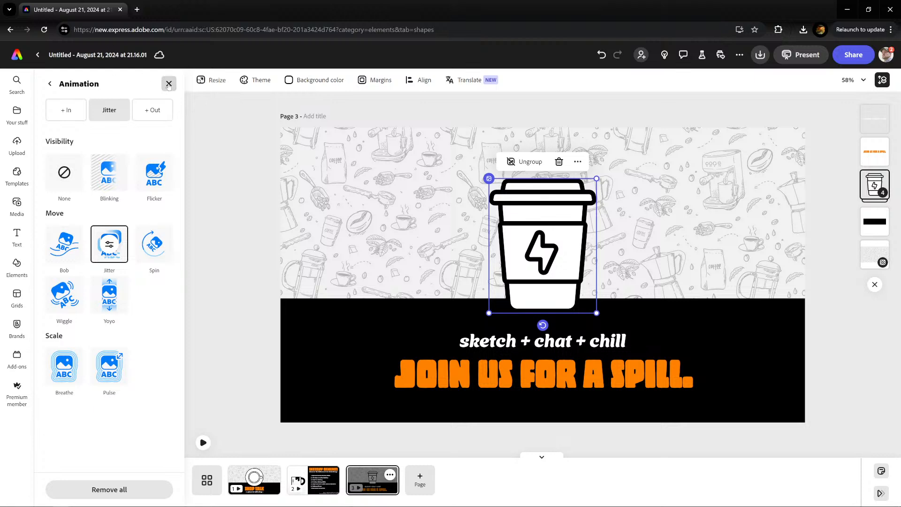
- Search the stock videos for "splotch" and add a white-background ink splotch video to page 3
click(168, 84)
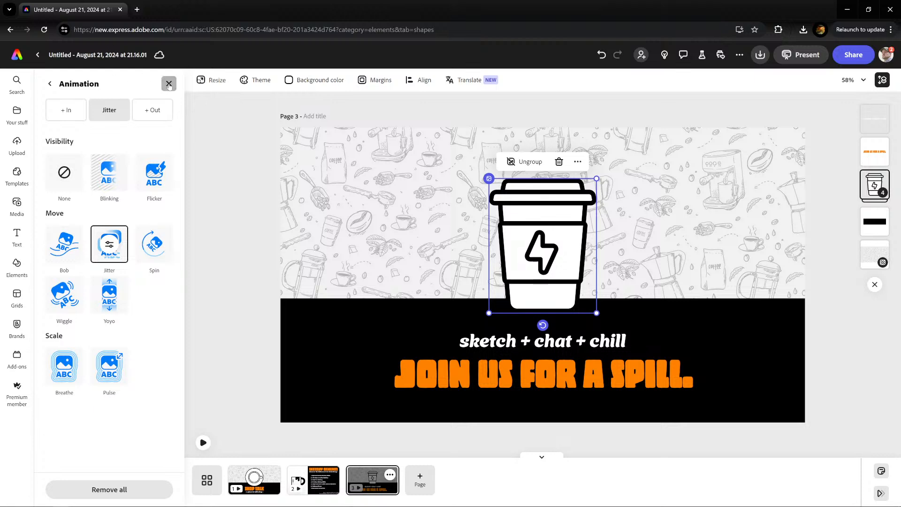
click(19, 214)
click(116, 148)
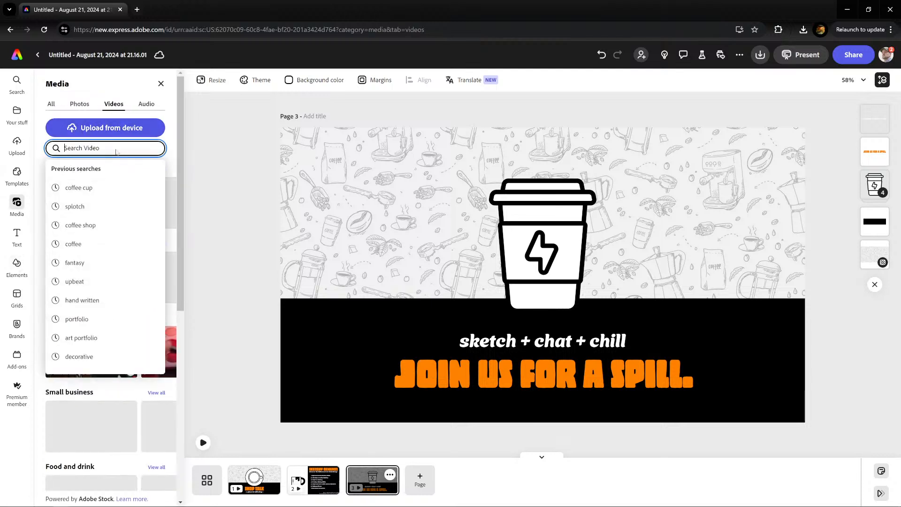
text(splotch)
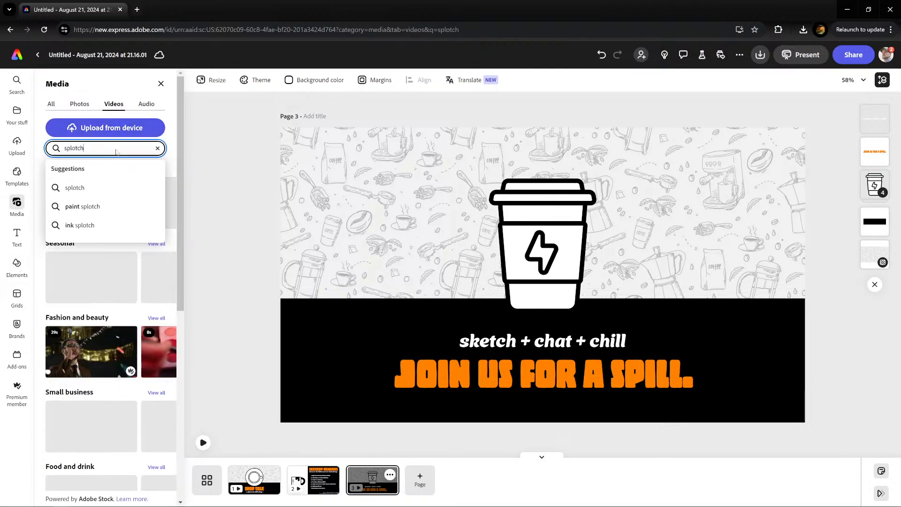
key(Return)
drag(138, 194, 405, 202)
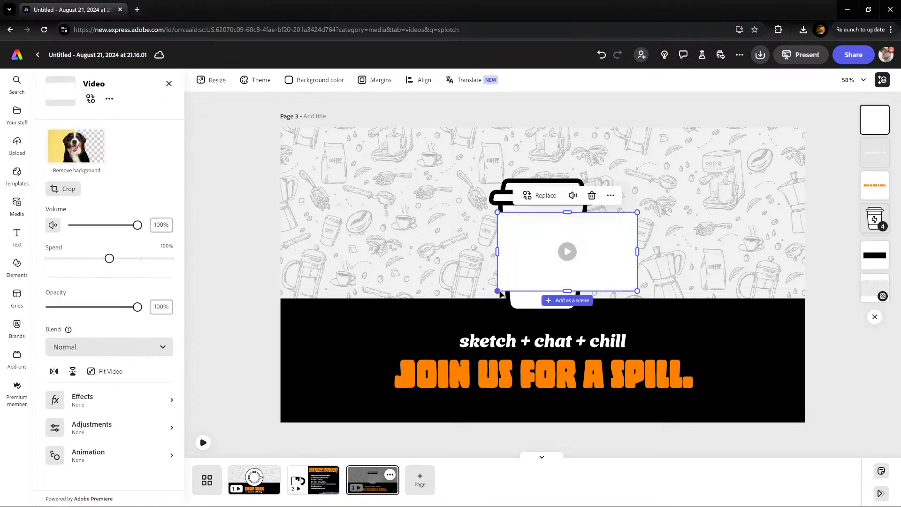
- Enlarge the splotch video until it extends well past both sides of the cup, and layer it directly behind the cup group
drag(499, 292, 344, 377)
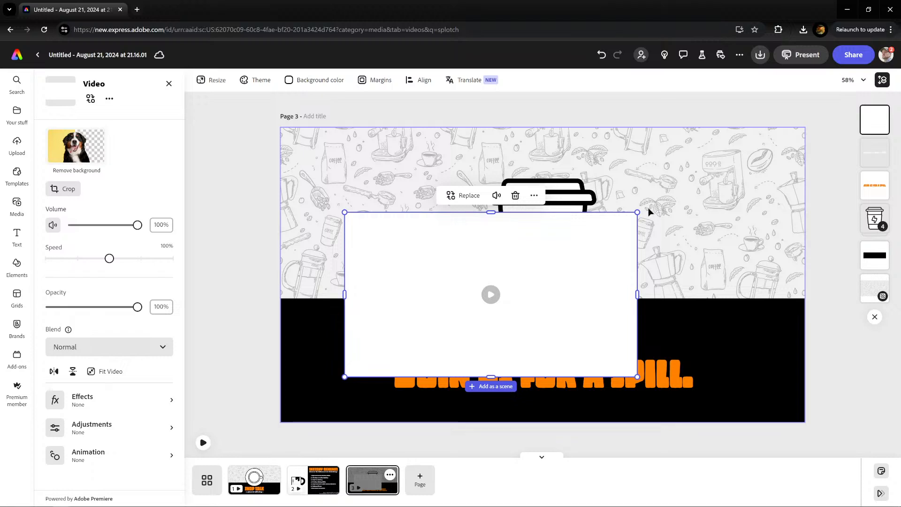
drag(637, 212, 751, 145)
mouse_move(656, 247)
mouse_down()
mouse_move(666, 227)
mouse_move(659, 246)
mouse_up()
drag(875, 119, 877, 230)
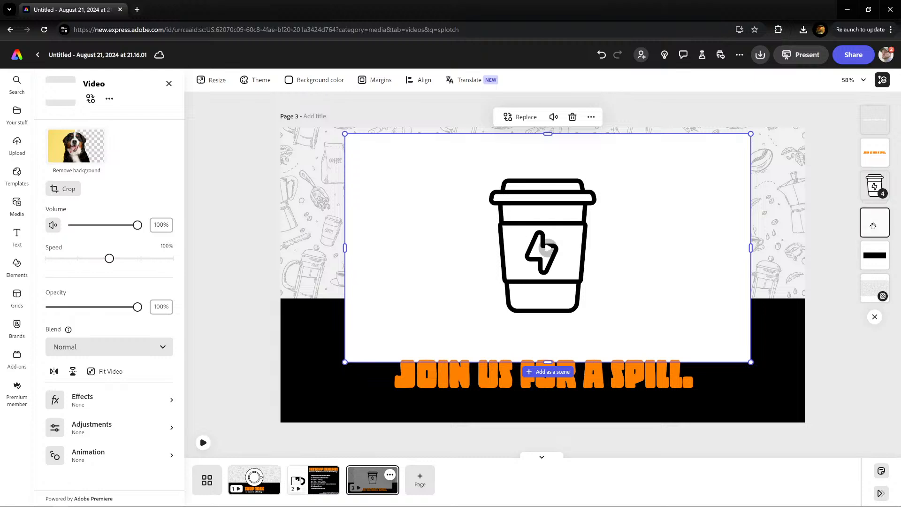
- Set the splotch video's blend mode to Multiply and enlarge it slightly beyond the page's upper edge
click(109, 346)
click(100, 416)
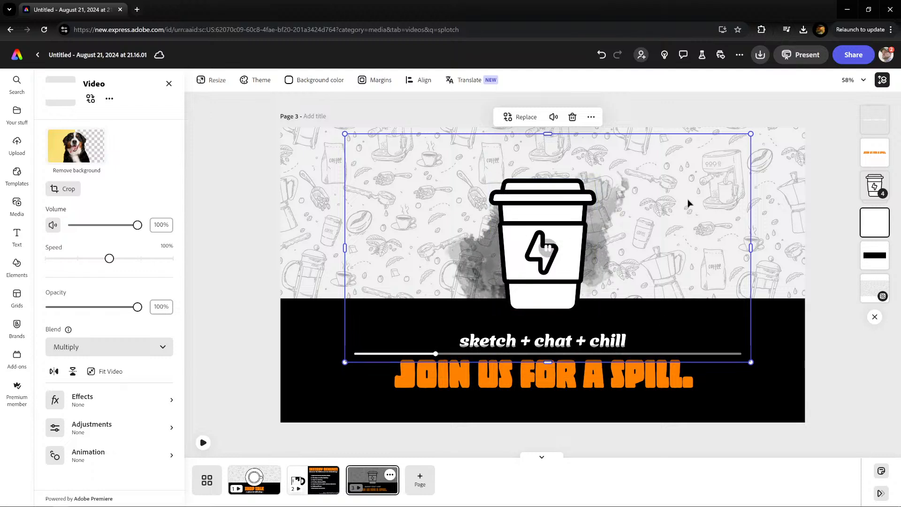
drag(347, 137, 296, 106)
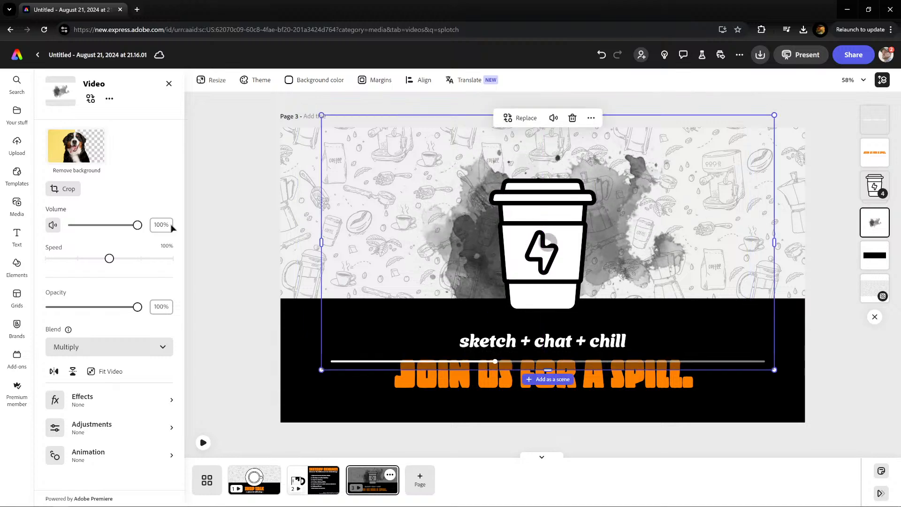
- Set the splotch video's speed to 200% and give it a custom duotone effect with white #FFFFFF highlights
drag(109, 258, 277, 258)
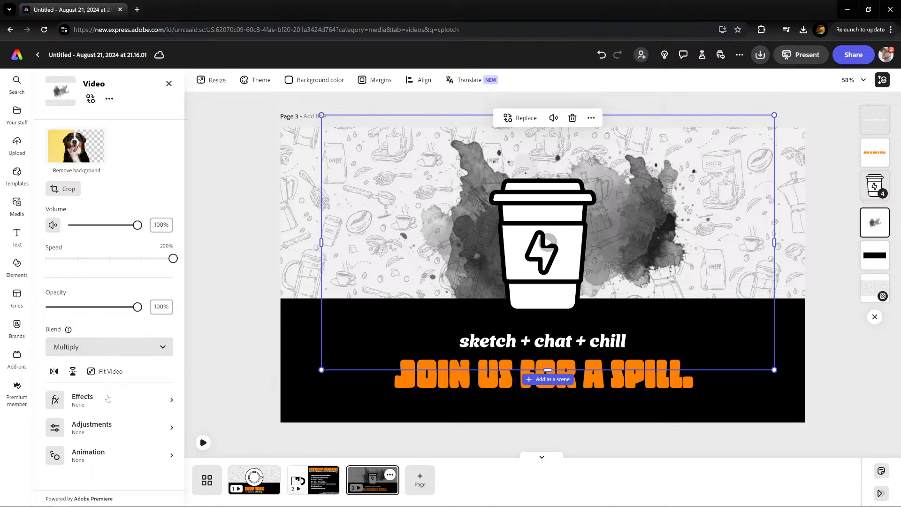
click(89, 406)
click(109, 220)
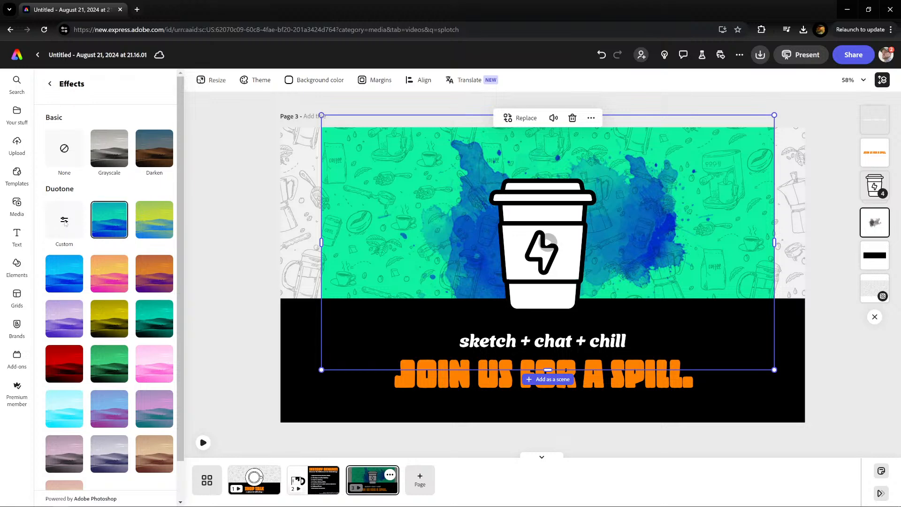
click(64, 224)
click(171, 158)
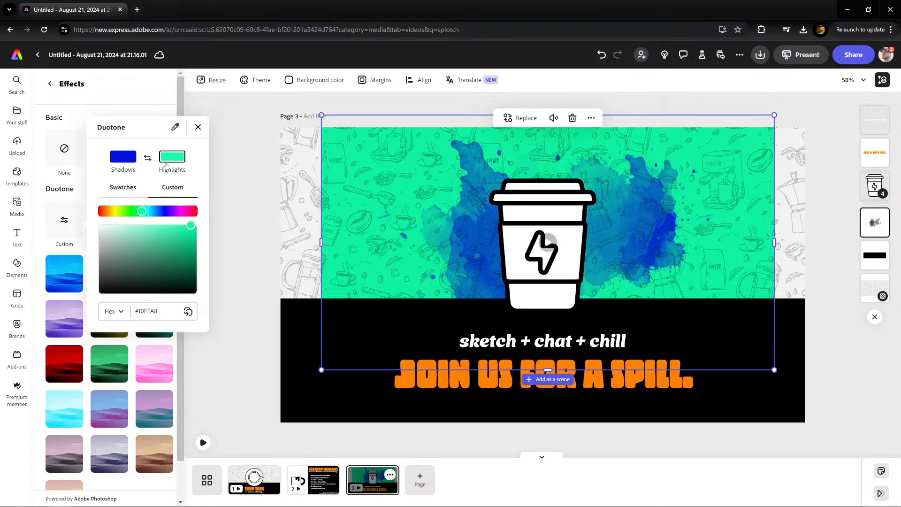
drag(183, 238, 99, 225)
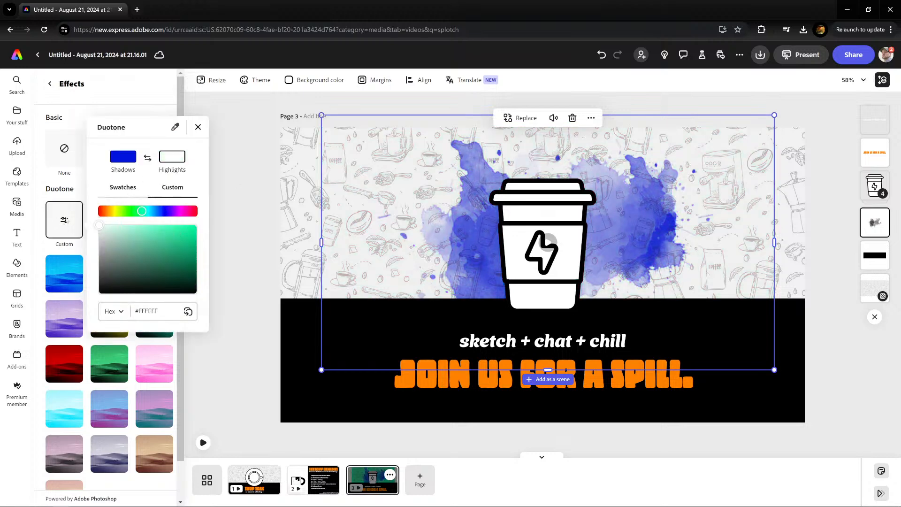
- Set the duotone's shadow color to coffee brown #6E4A27 and shift the splotch video slightly left behind the cup
click(122, 159)
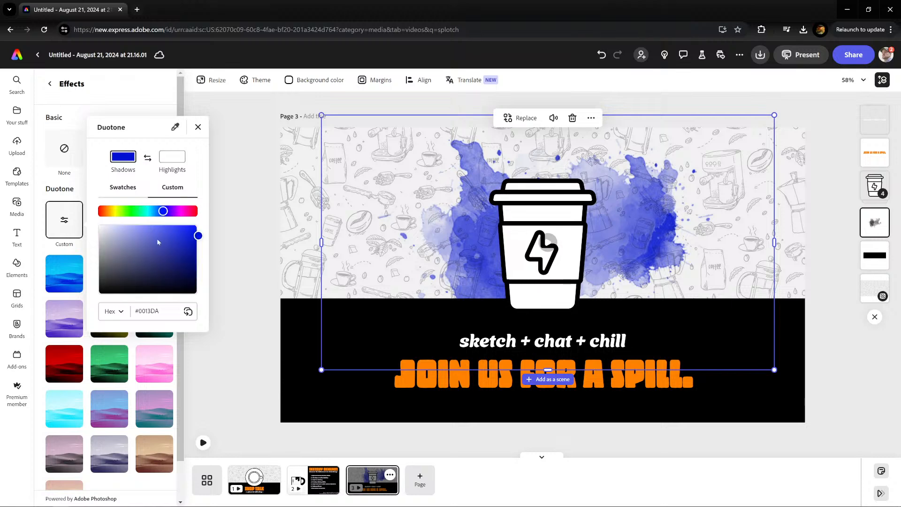
drag(123, 213, 106, 211)
mouse_move(157, 257)
mouse_down()
mouse_move(177, 264)
mouse_move(164, 253)
mouse_move(171, 228)
mouse_move(159, 235)
mouse_move(162, 265)
mouse_up()
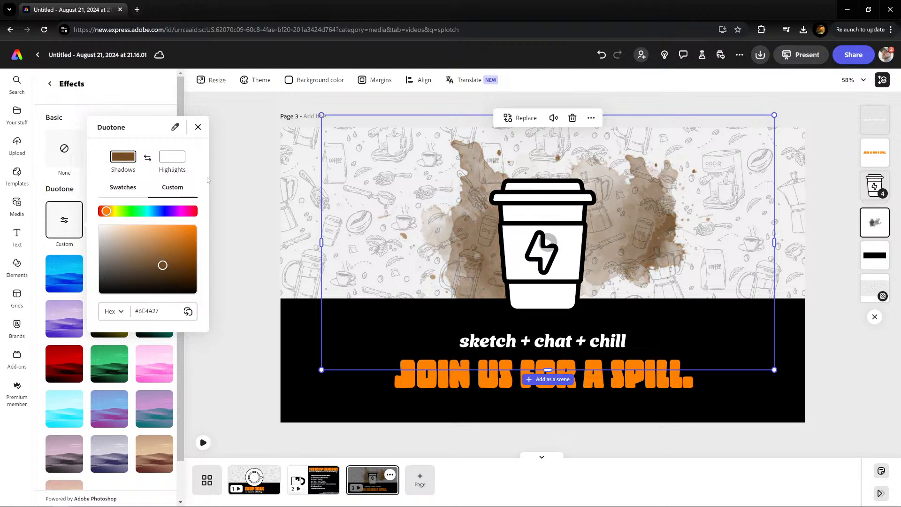
click(490, 160)
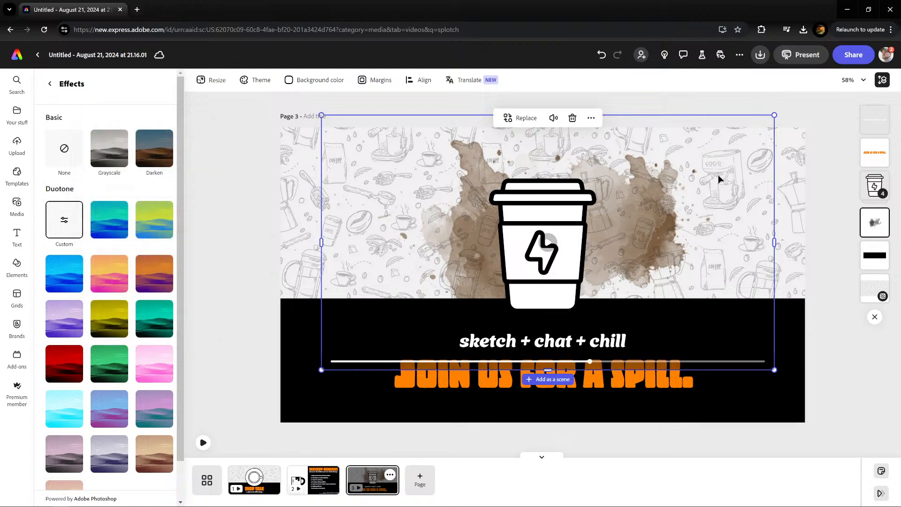
click(825, 177)
click(650, 206)
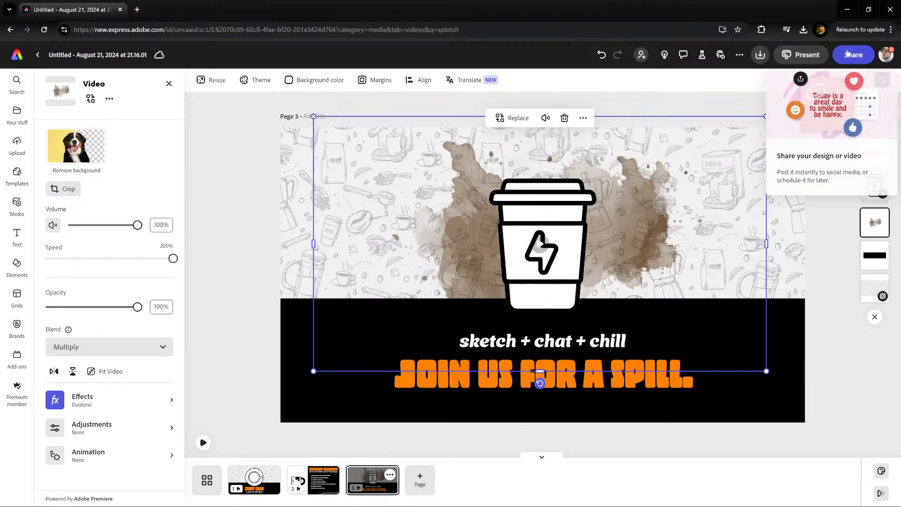
- Present from the current page to check the cup's jitter and the coffee splotch animation on page 3
click(803, 54)
click(794, 101)
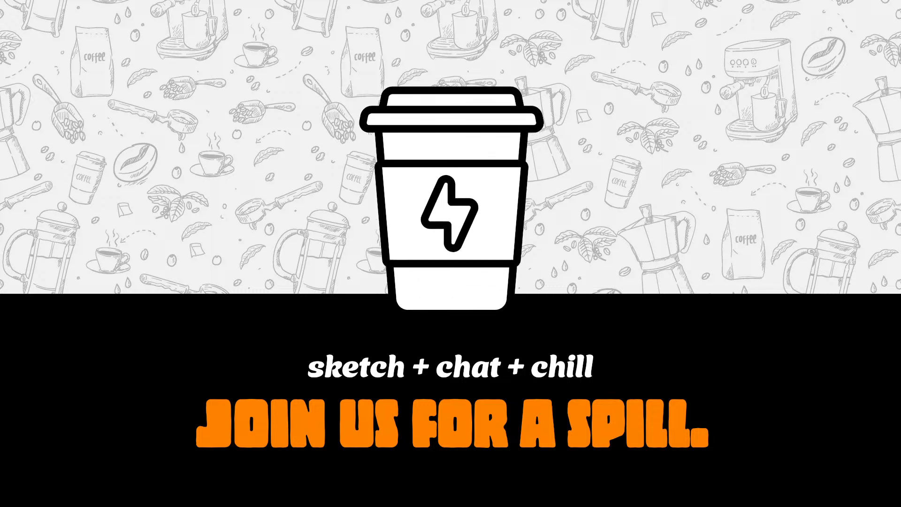
key(Right)
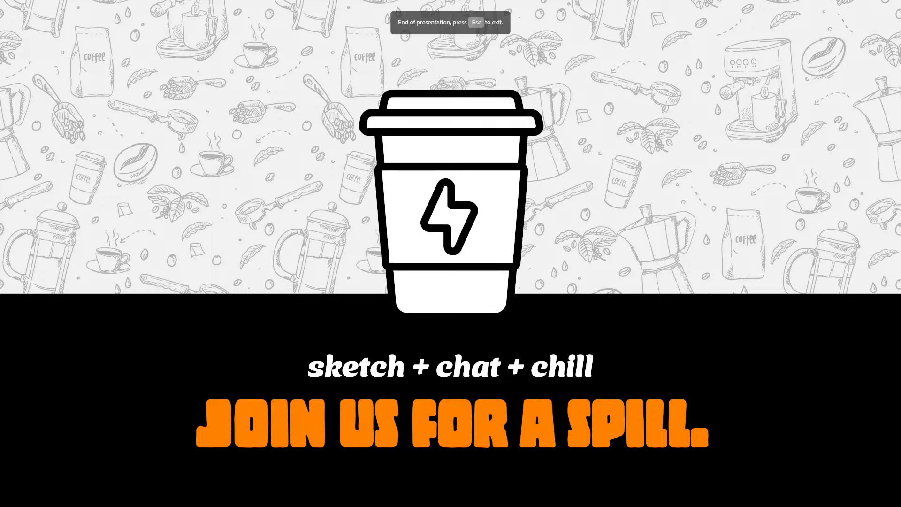